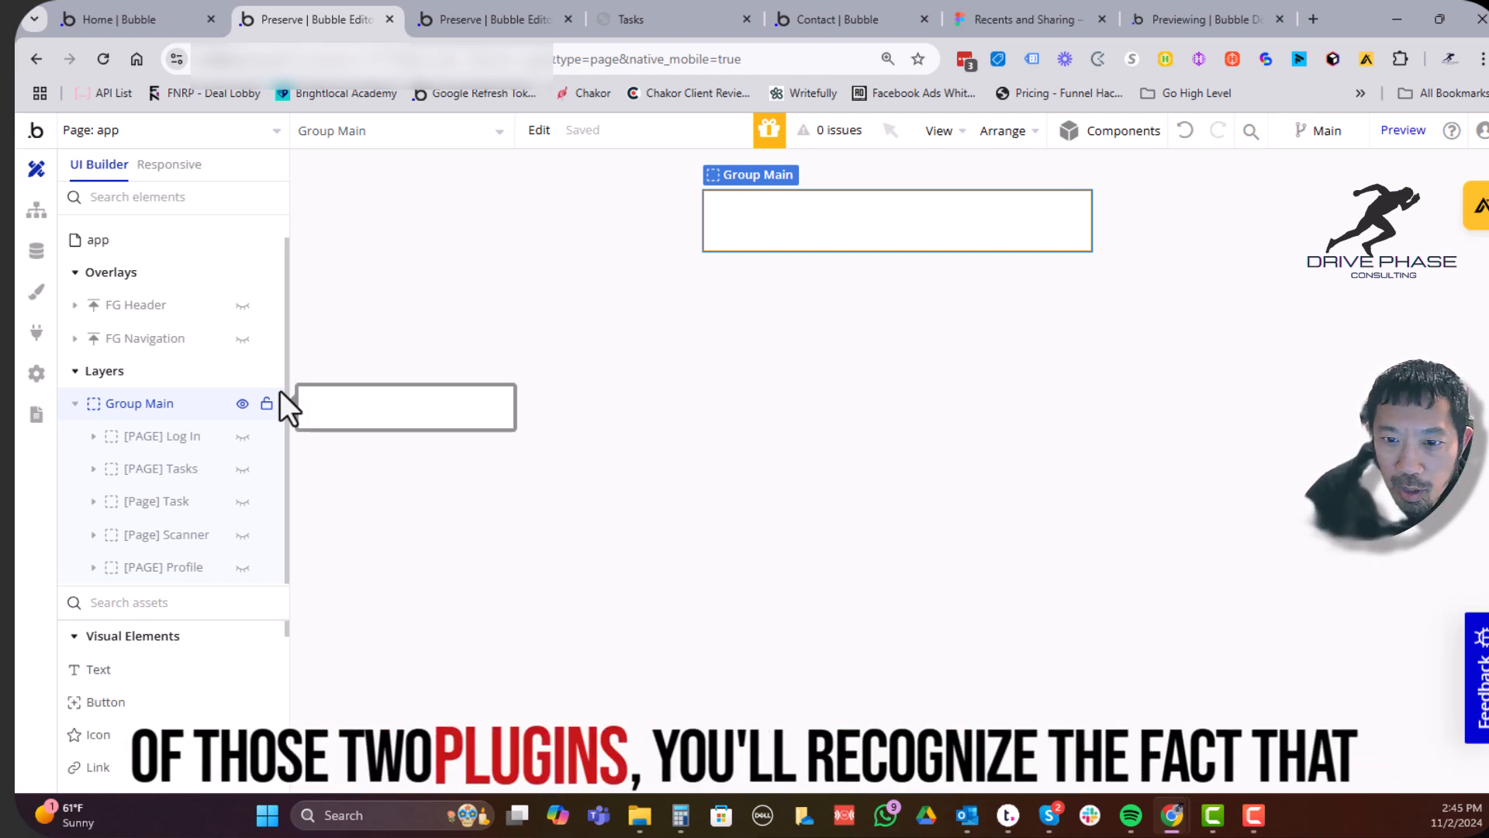
Preview the Log In and Tasks page groups inside Group Main by showing and hiding them one at a time
mouse_move(218, 425)
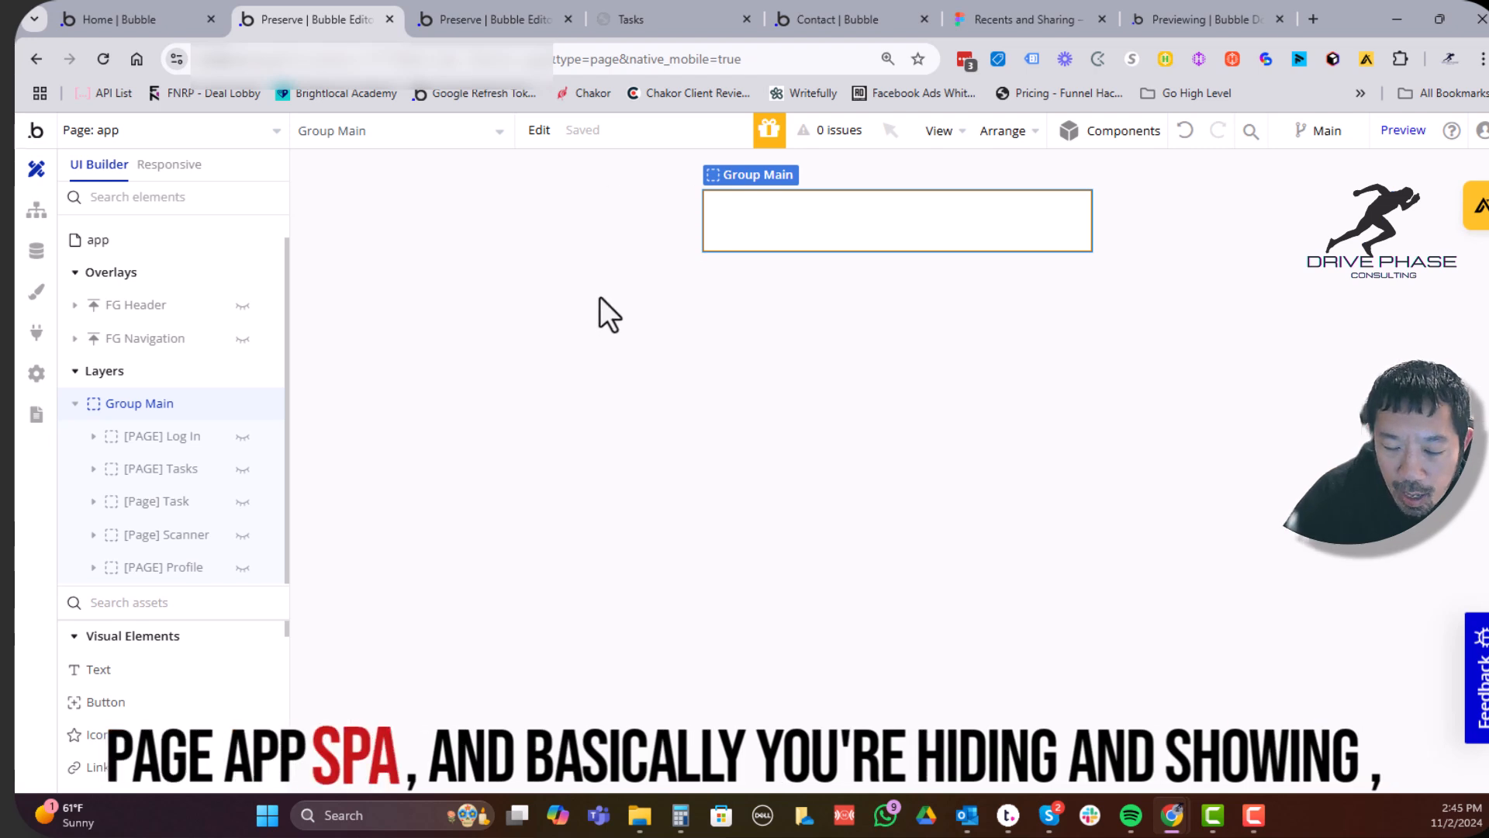
click(240, 436)
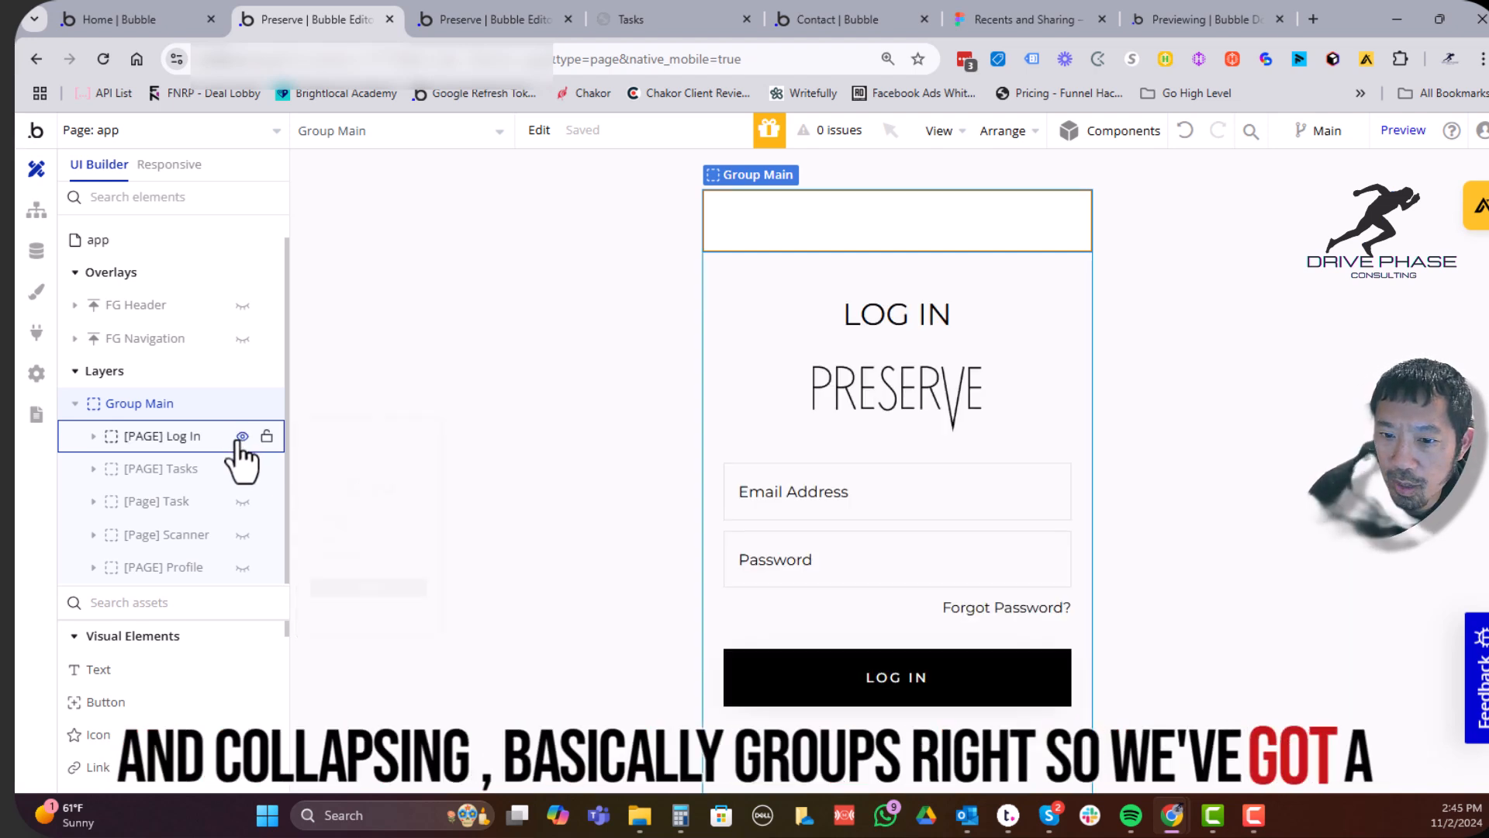
click(240, 436)
click(242, 469)
click(242, 468)
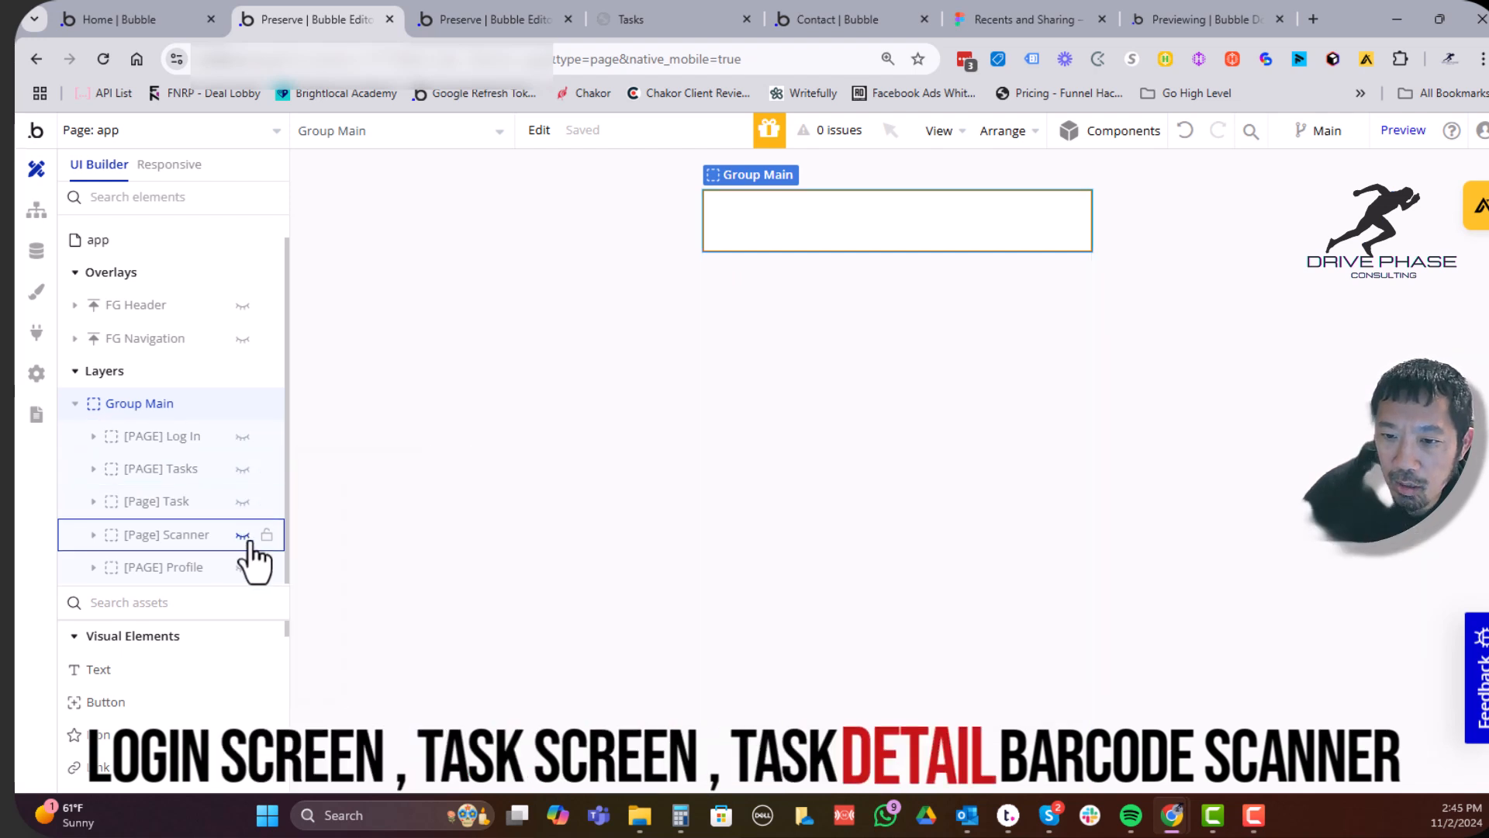
mouse_move(243, 536)
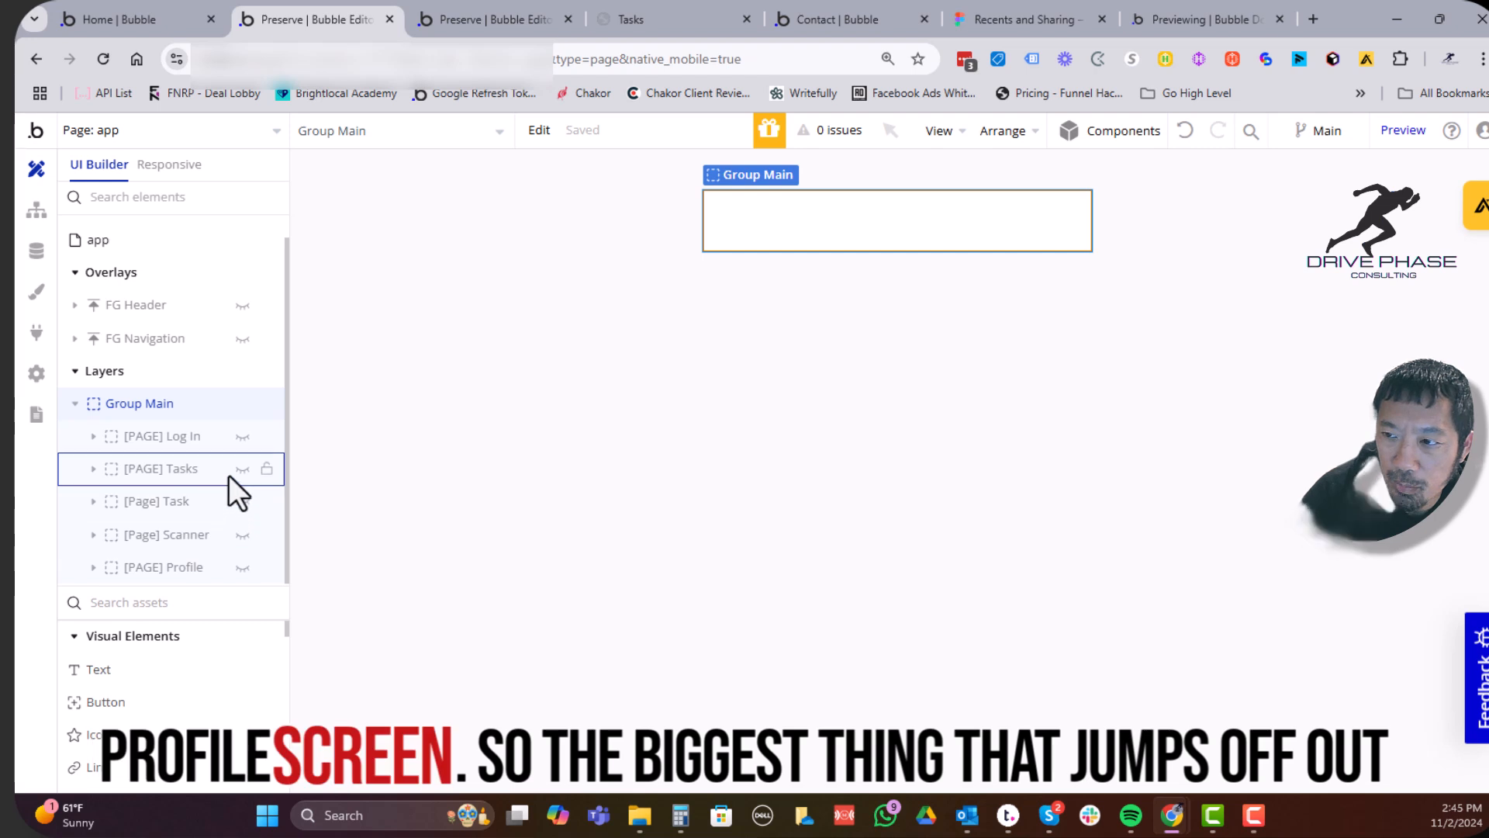
mouse_move(227, 468)
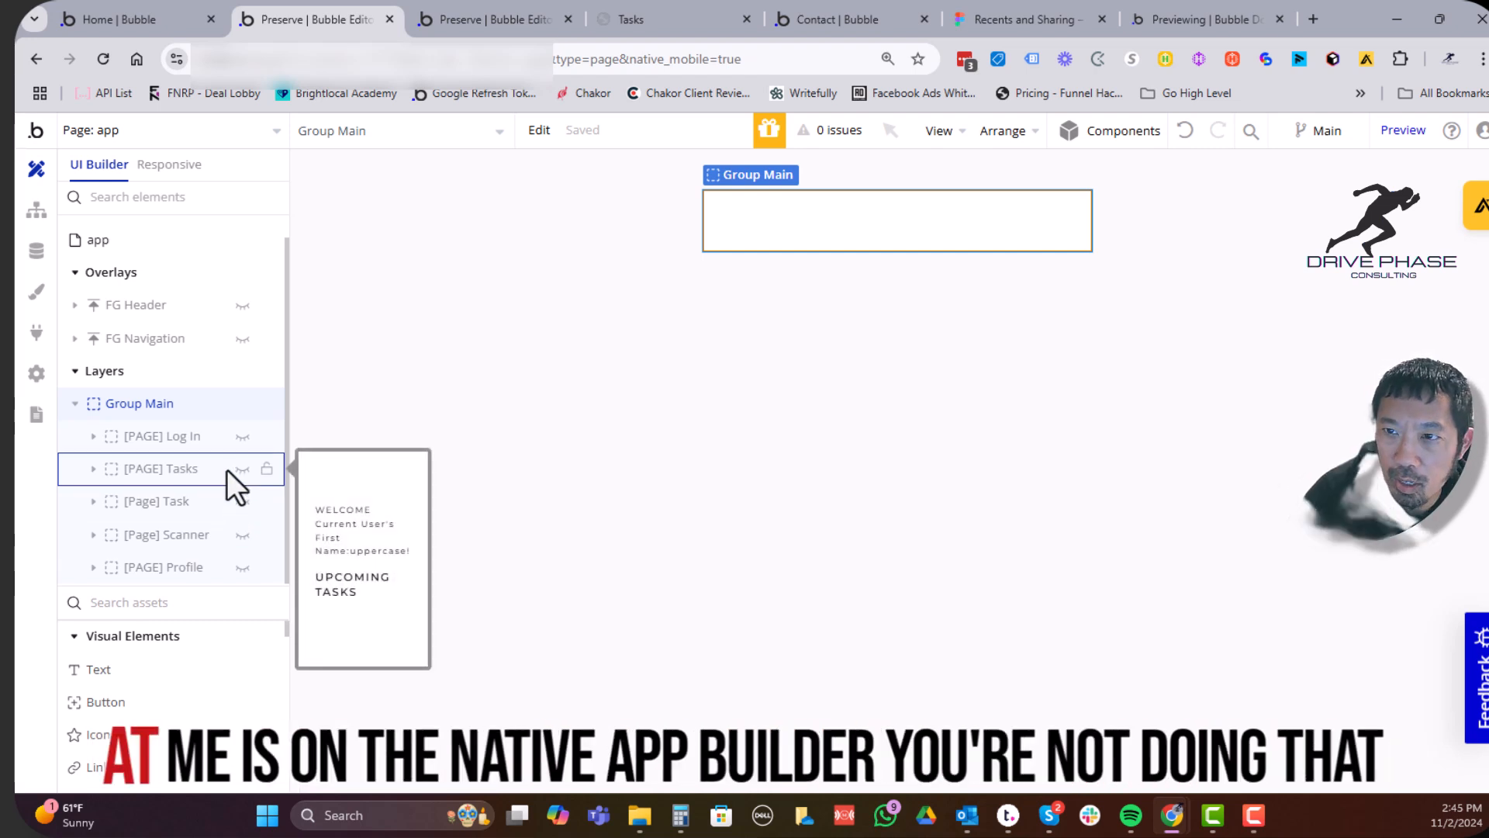
Switch to the native mobile editor and create a blank mobile view named app-login
click(468, 13)
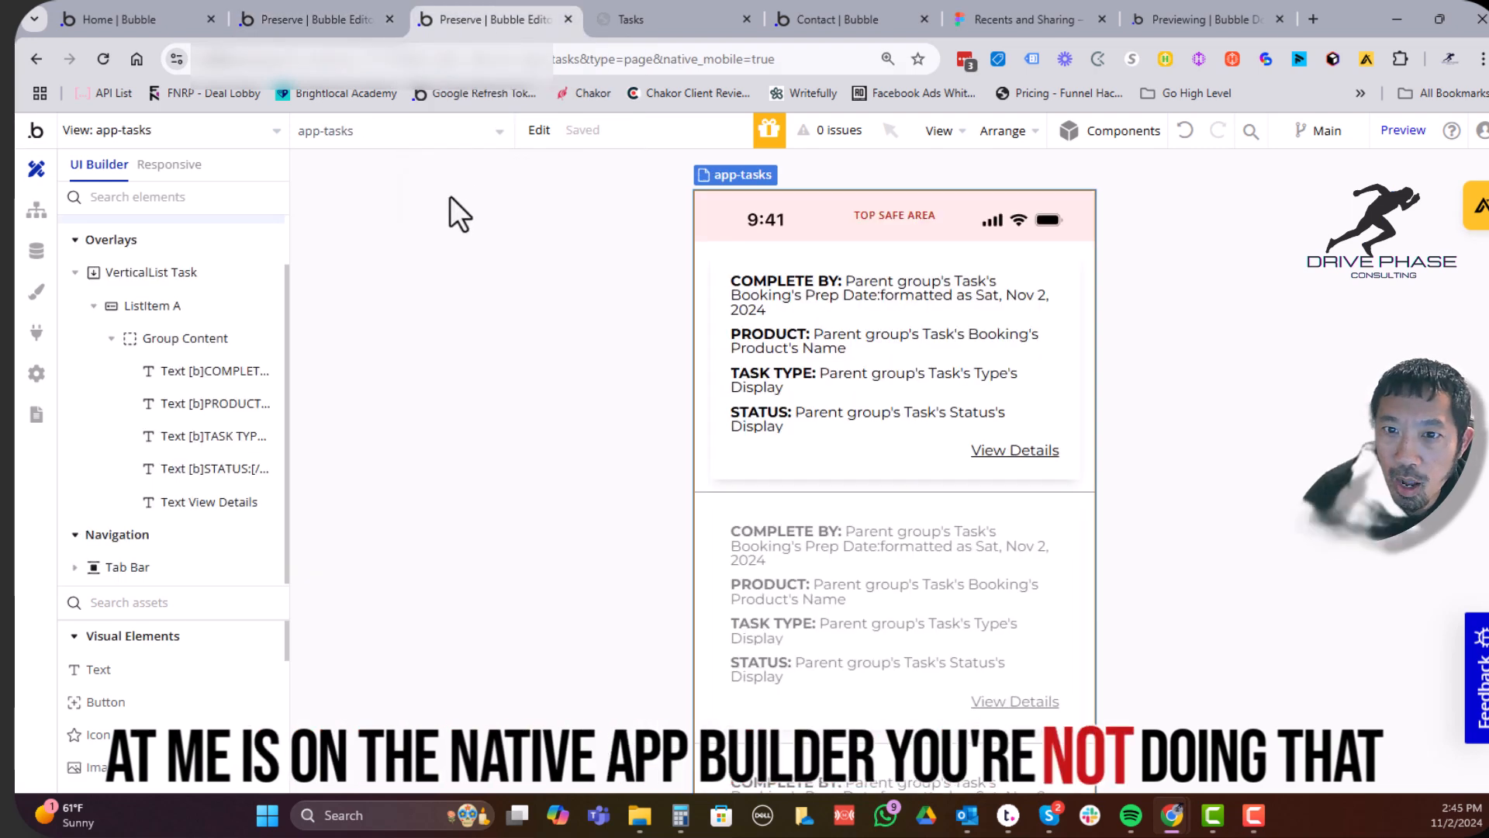
click(251, 134)
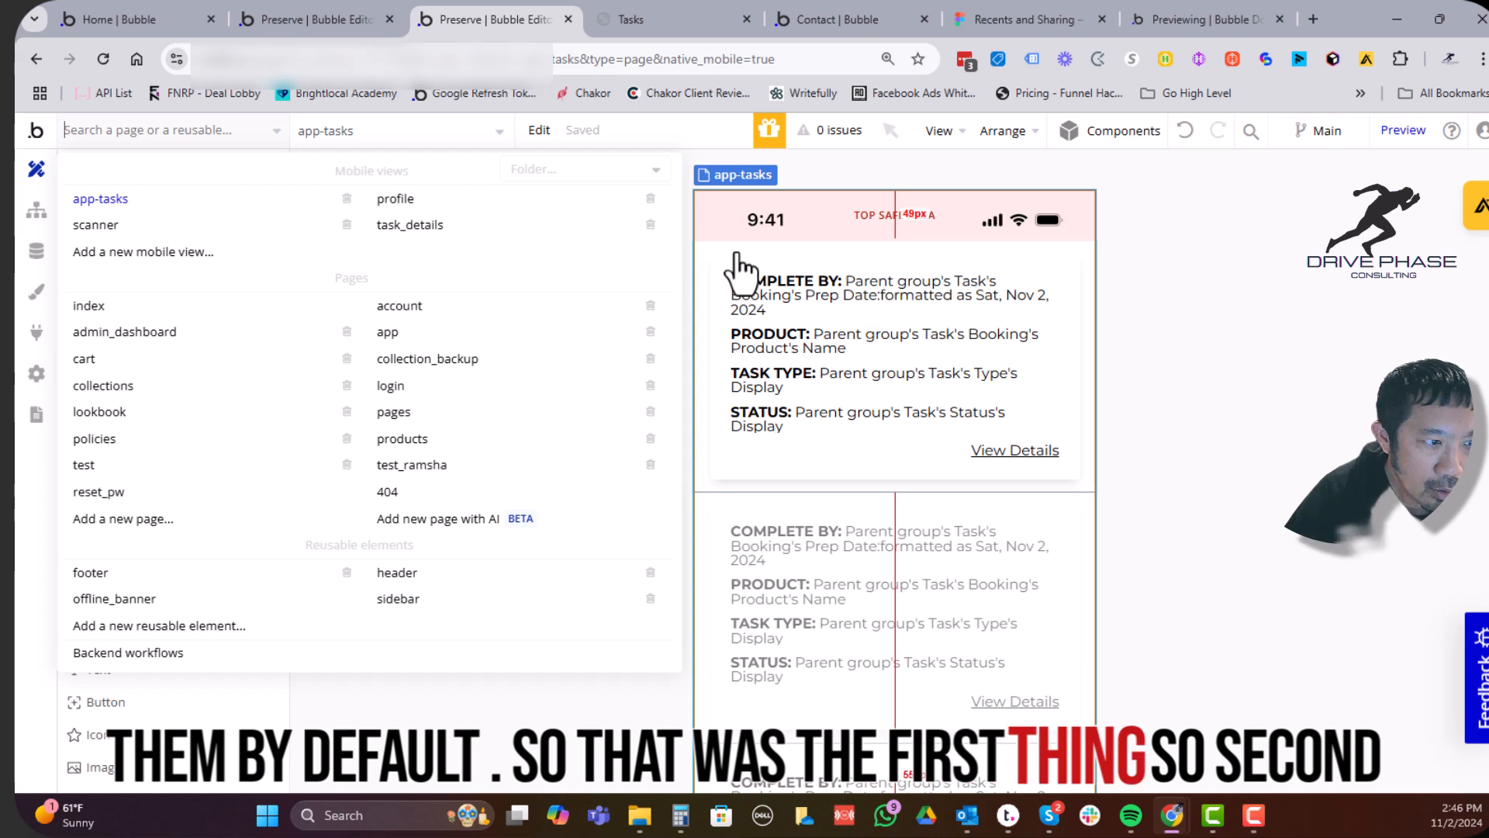
click(150, 253)
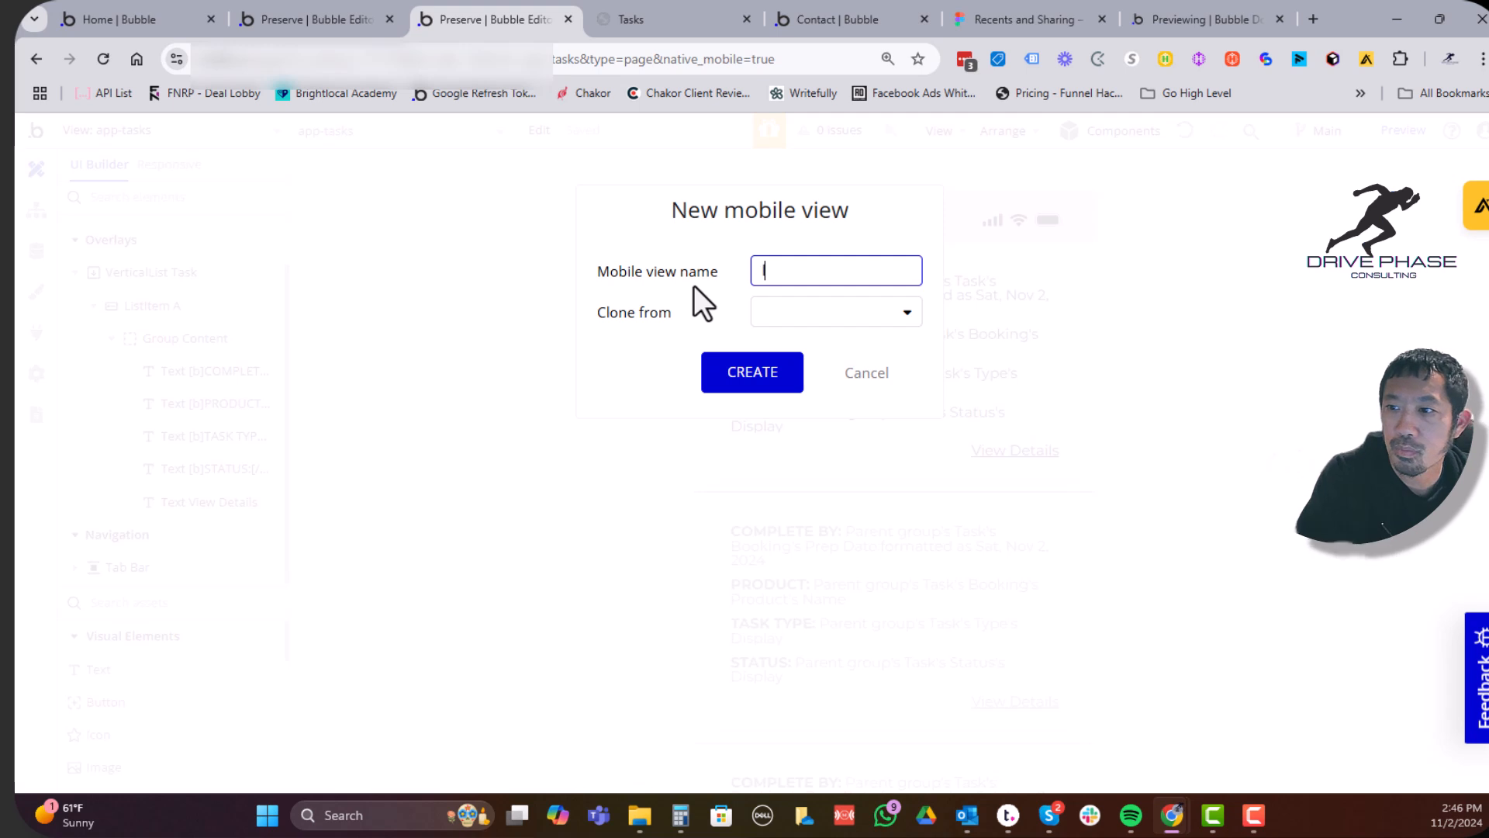
text(login)
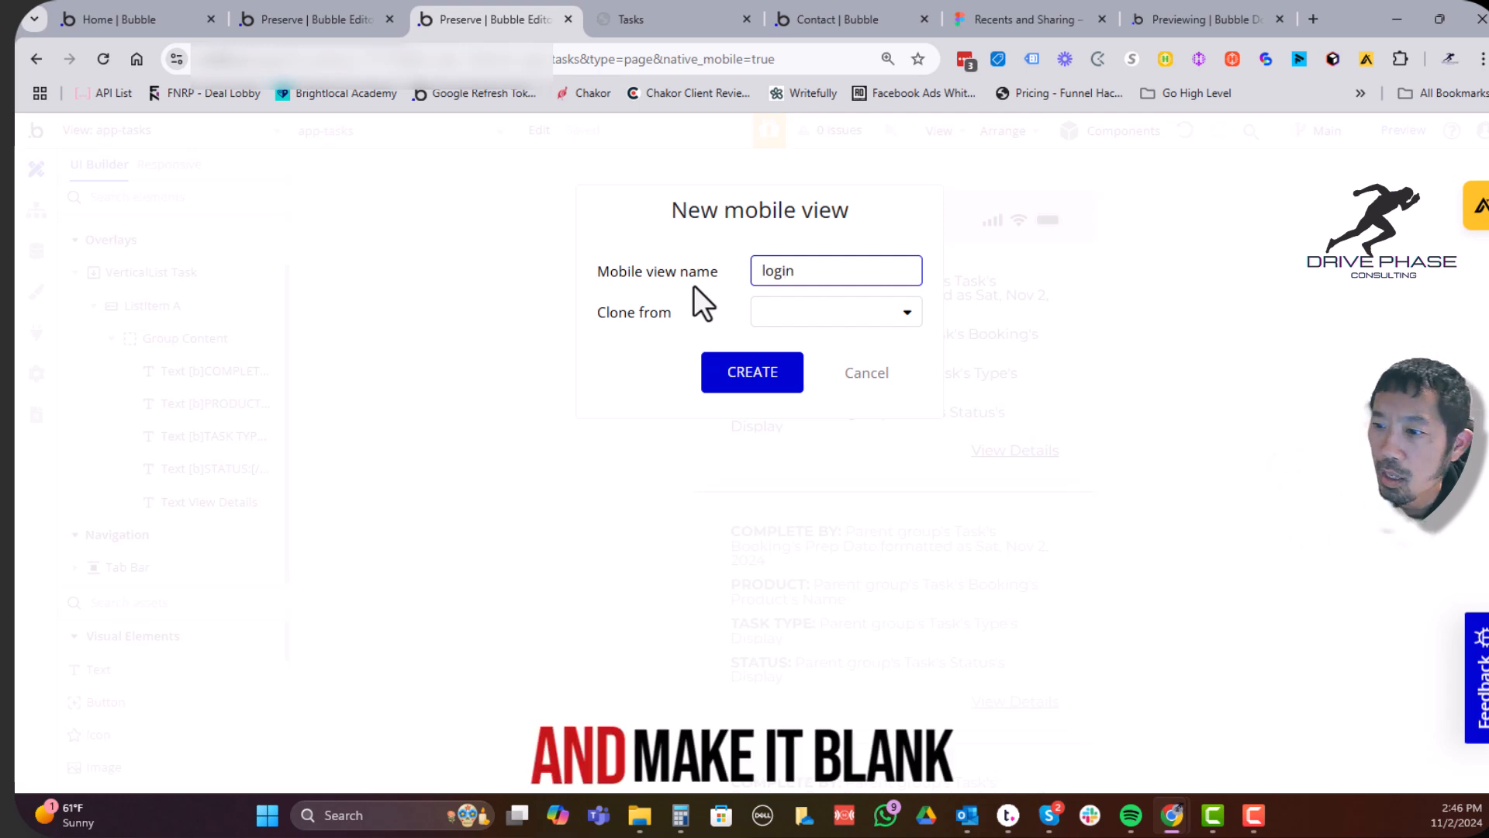
click(743, 376)
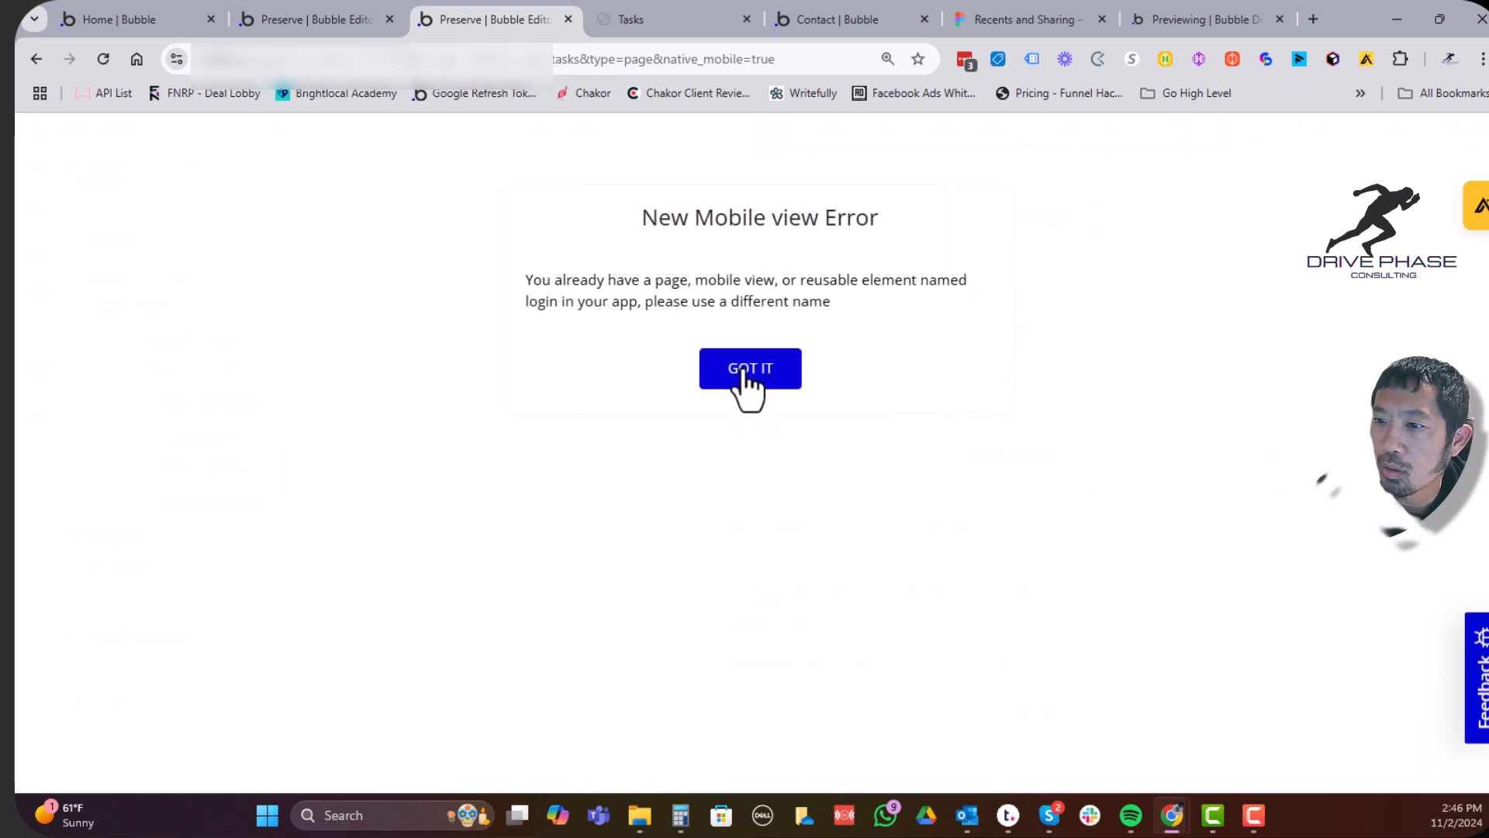
click(744, 371)
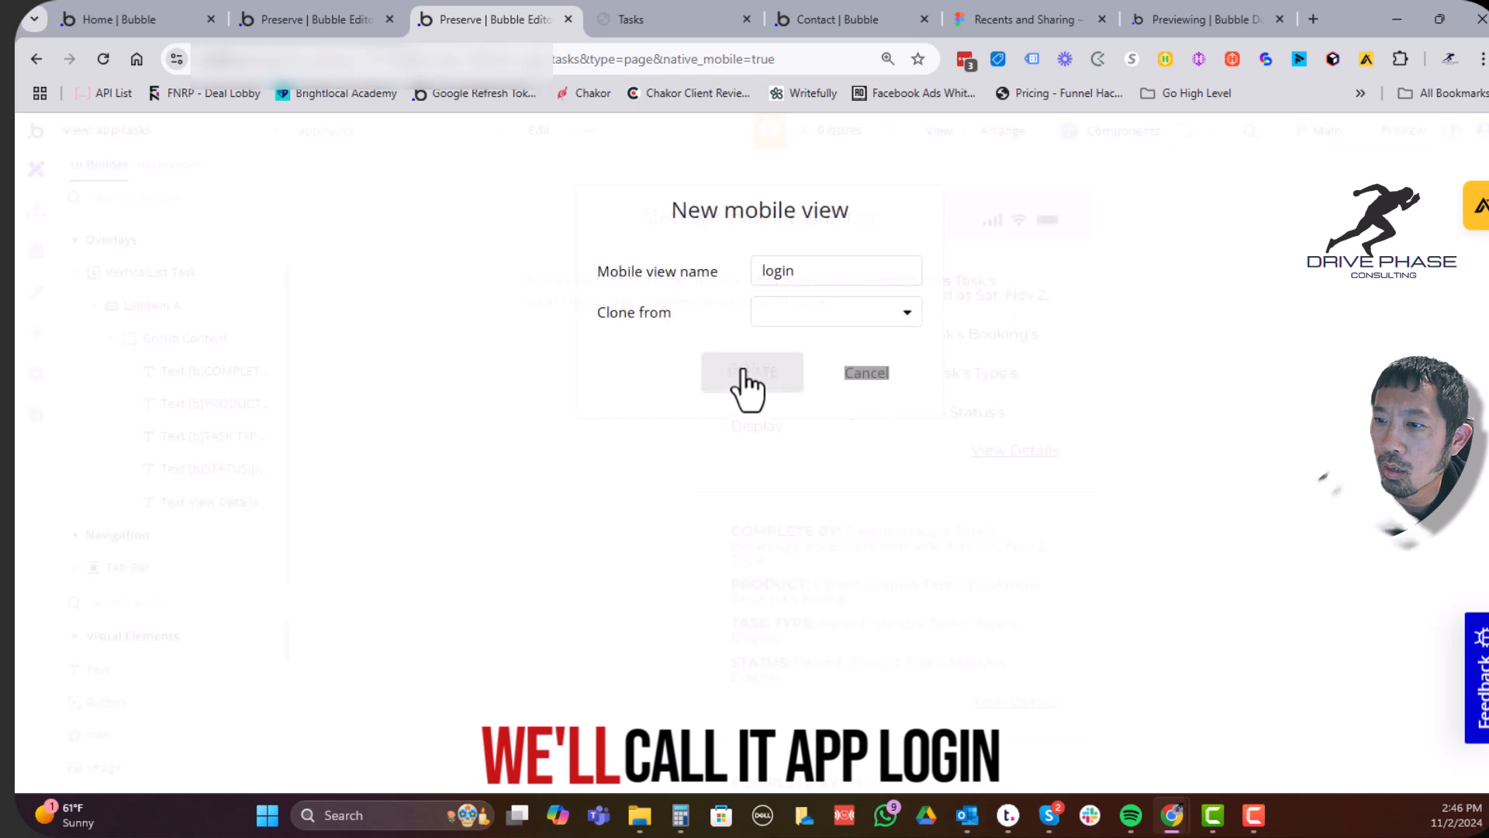
click(762, 270)
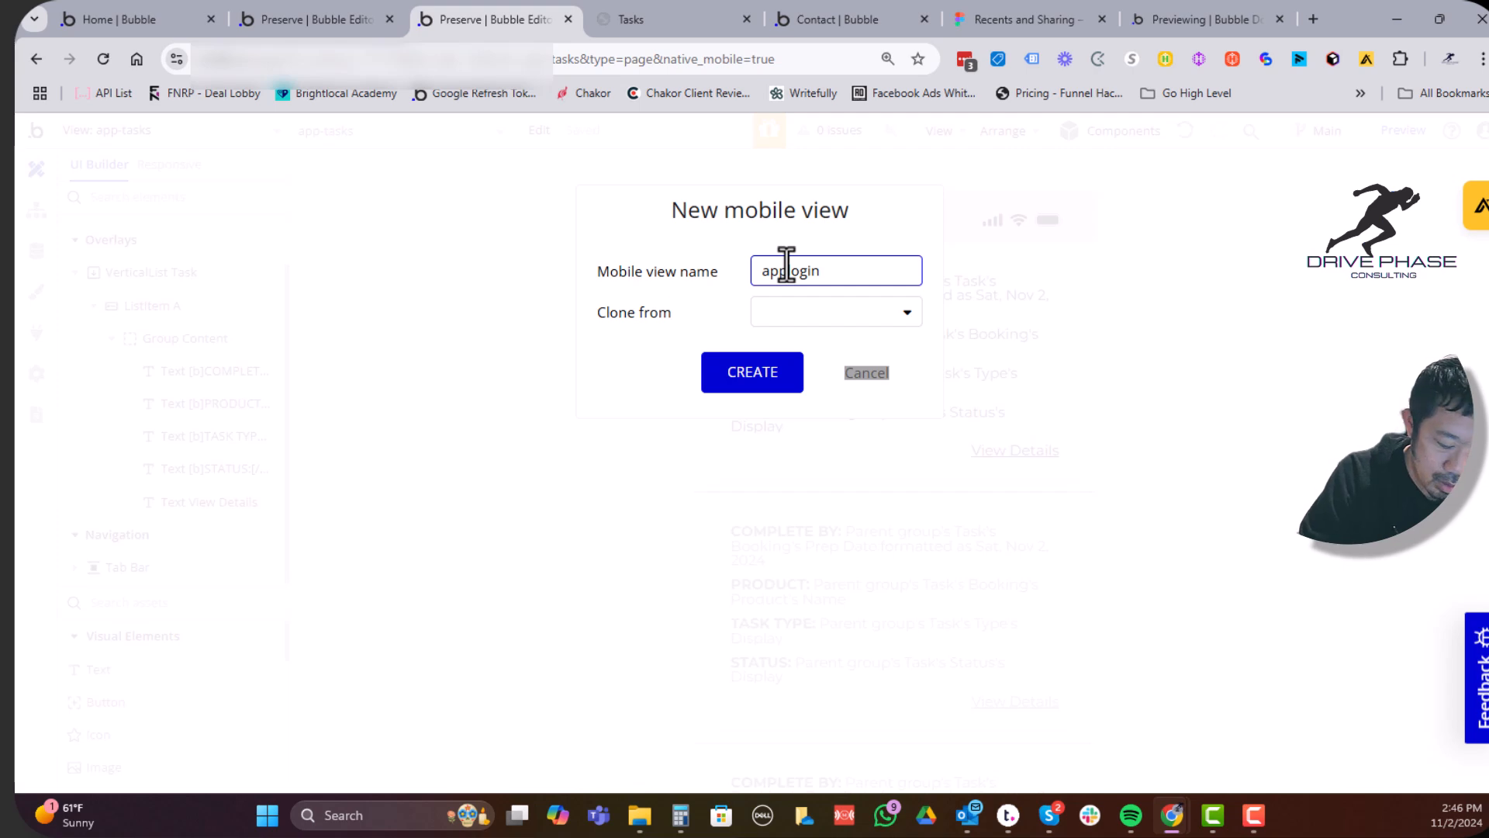
click(753, 359)
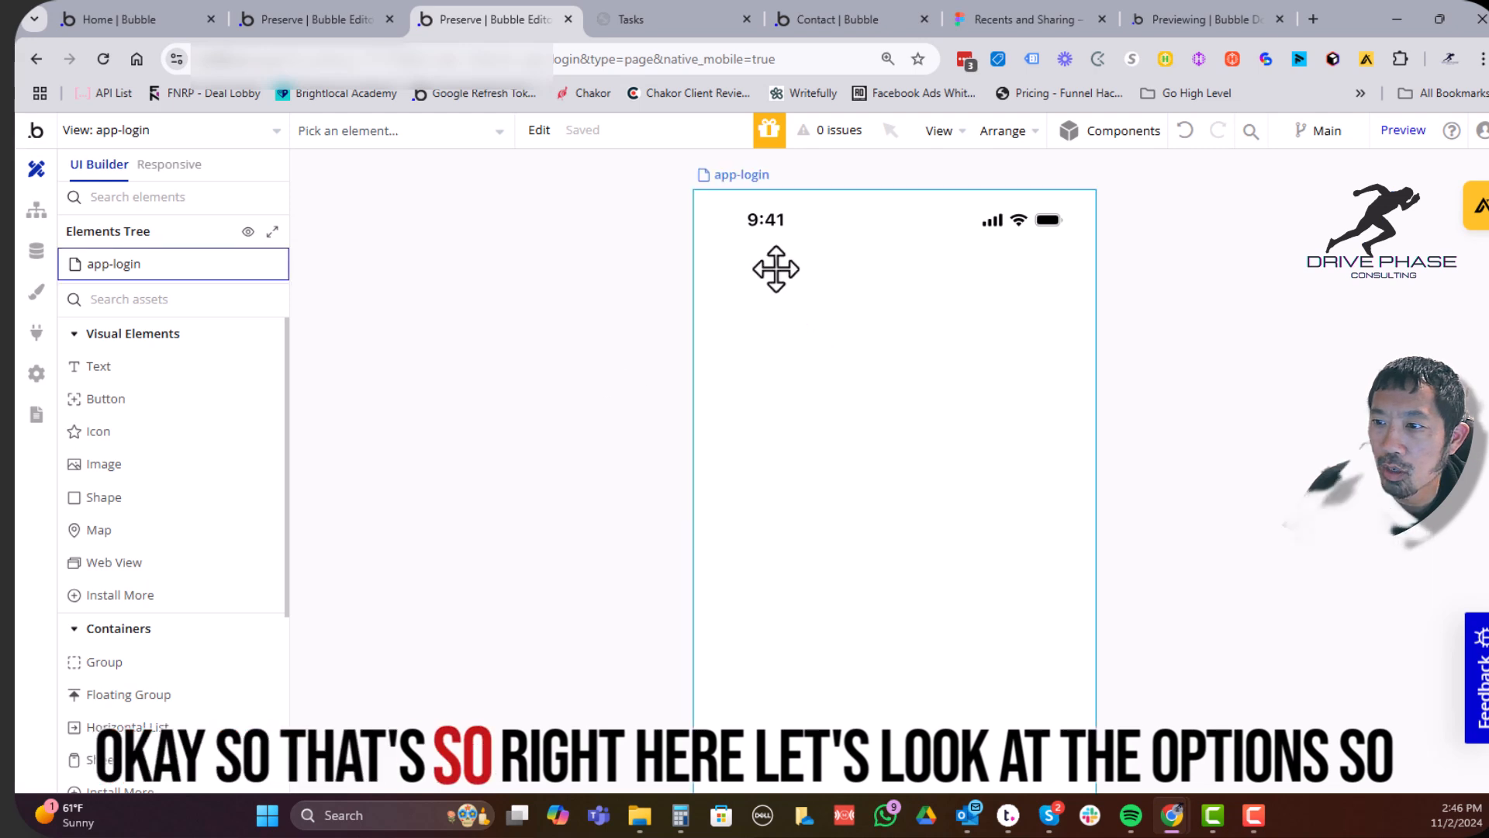
Open the app-login view's properties and switch its safe area and status bar off and back on
double_click(776, 268)
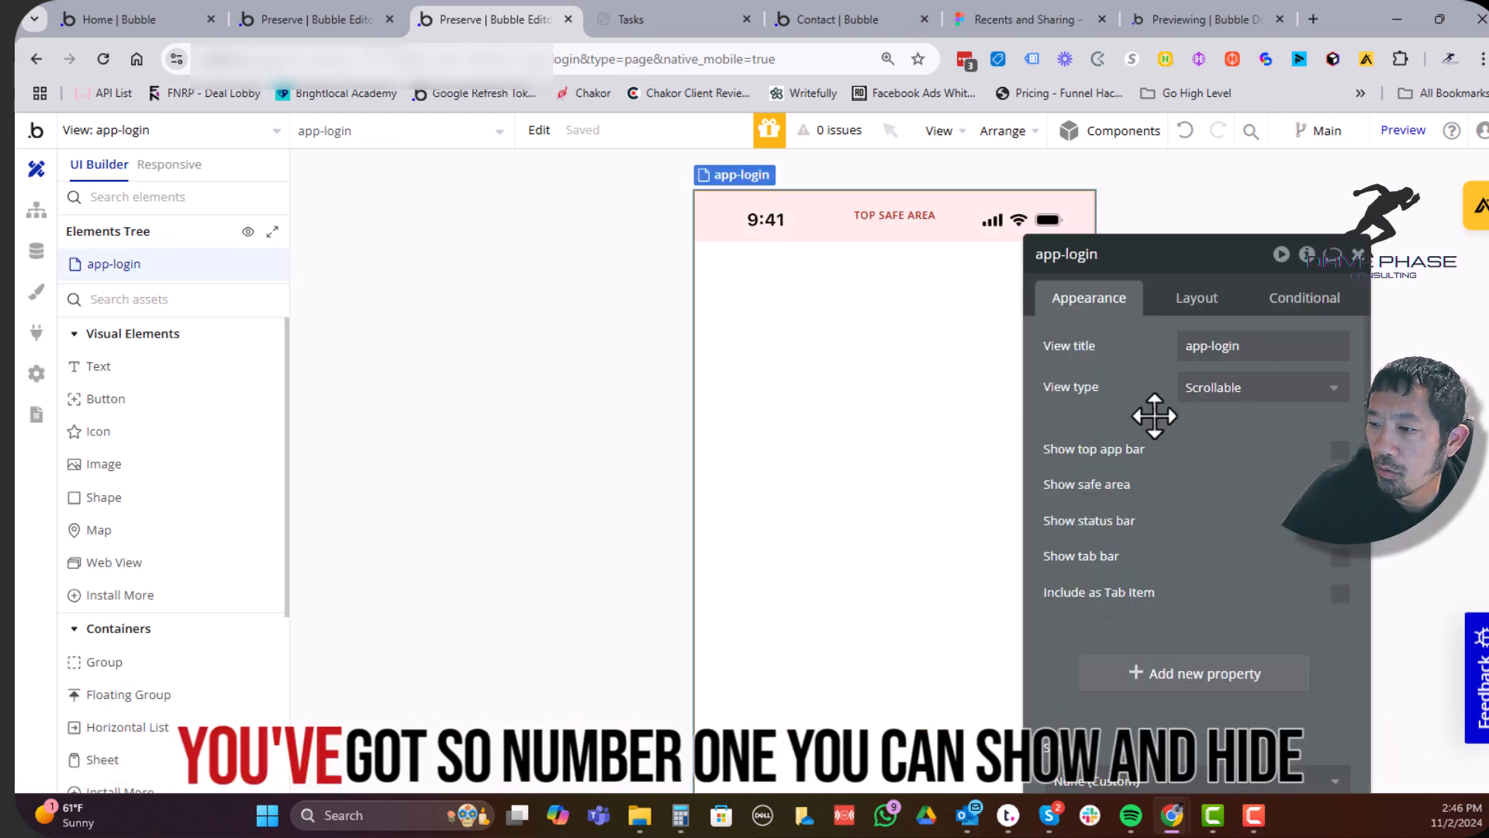
click(1342, 486)
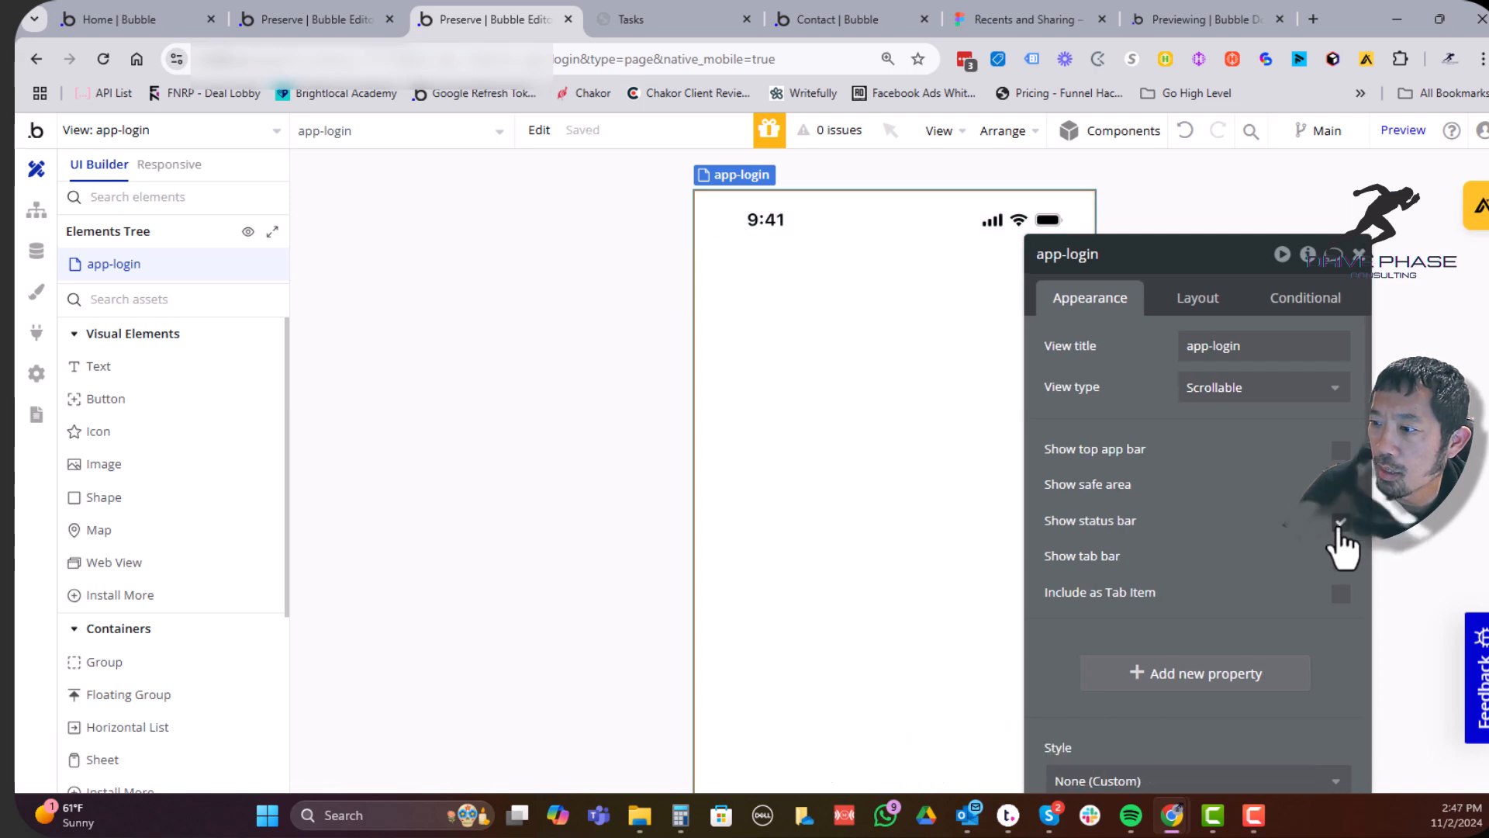
click(1341, 526)
click(1341, 487)
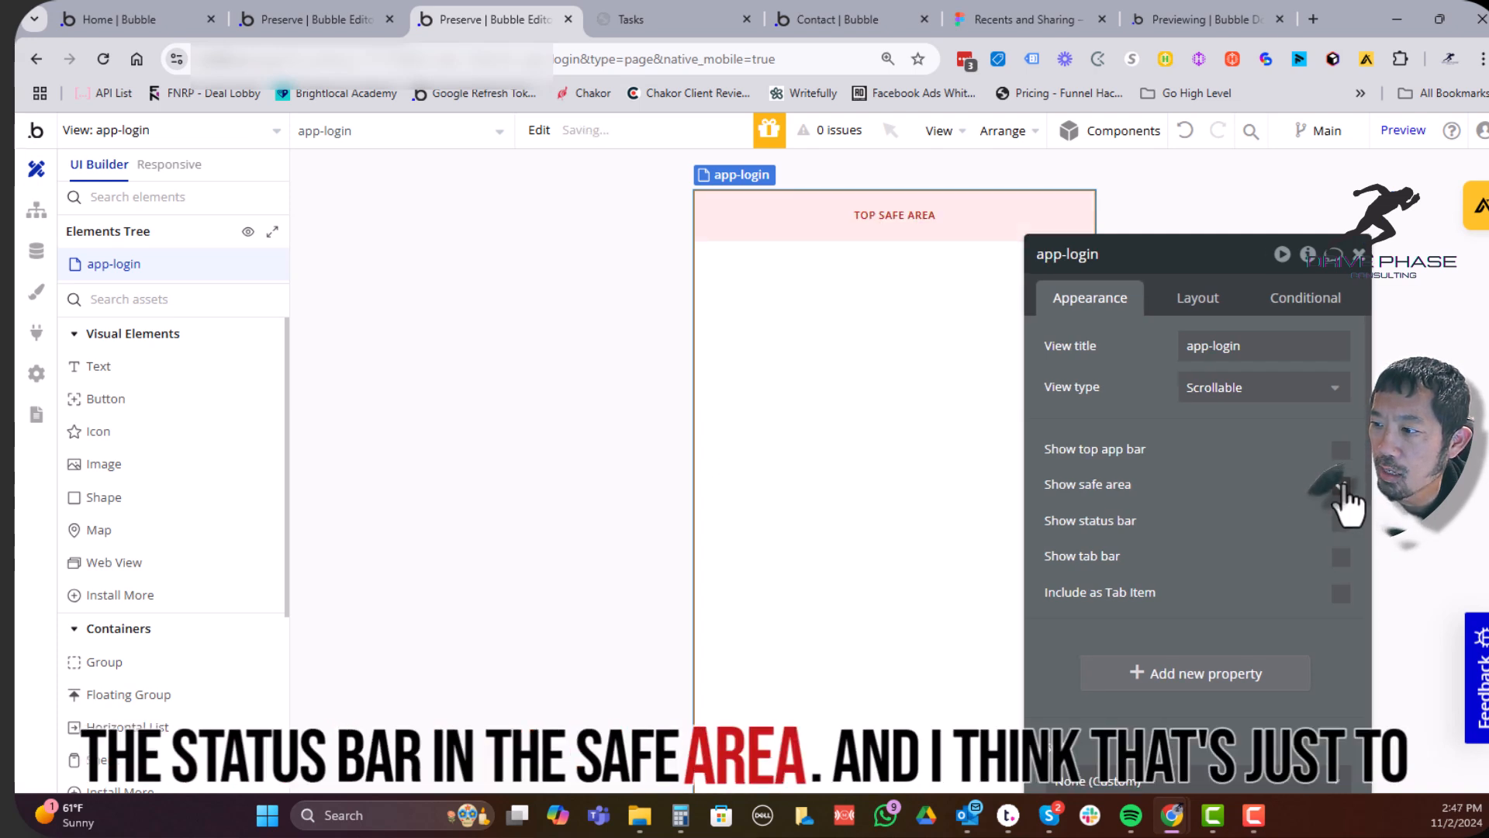
click(1343, 523)
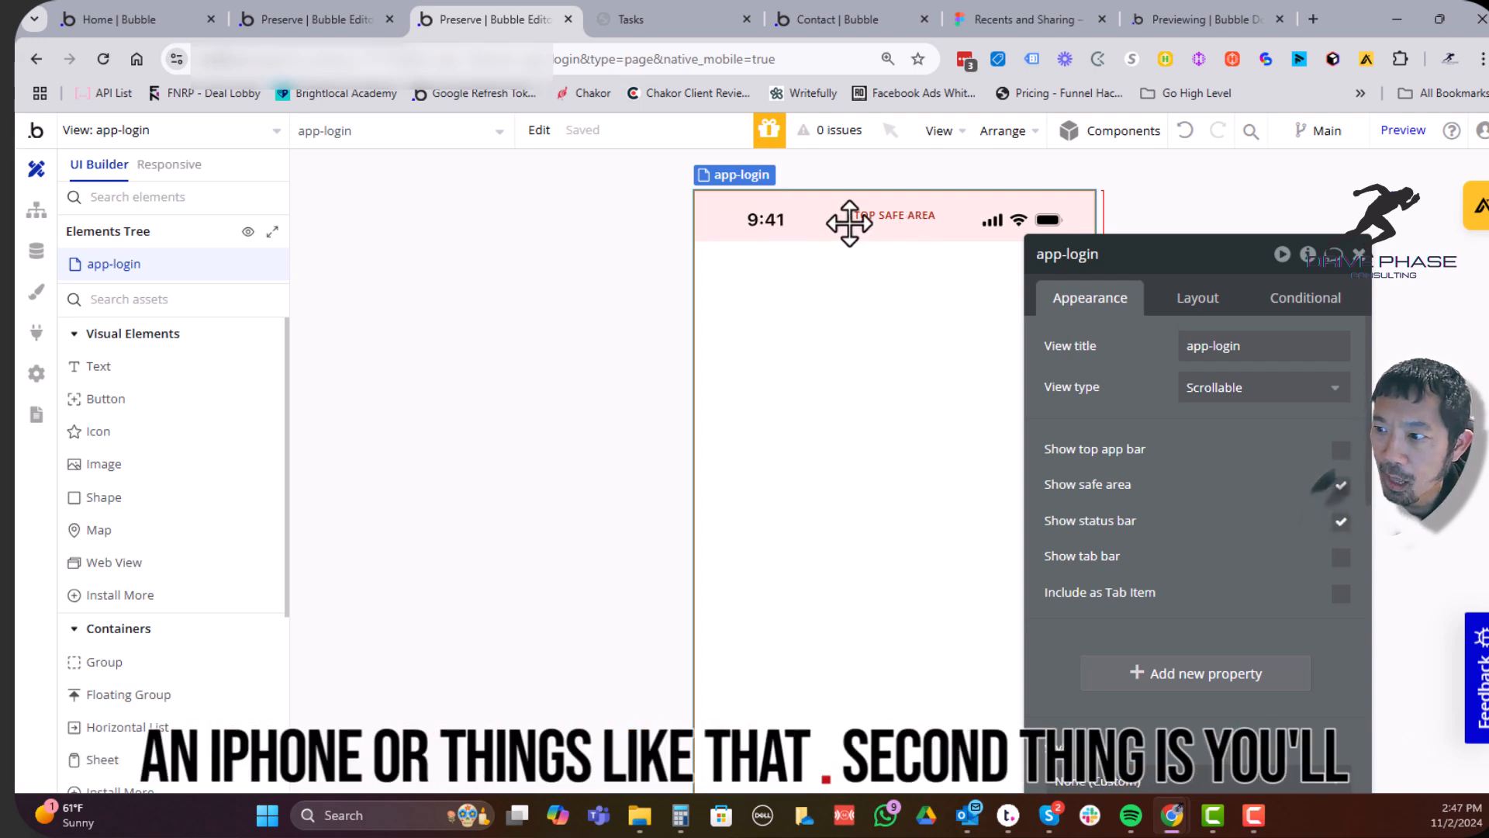
Try the Section List view type on the app-login view and replace it with Vertical List
click(1276, 392)
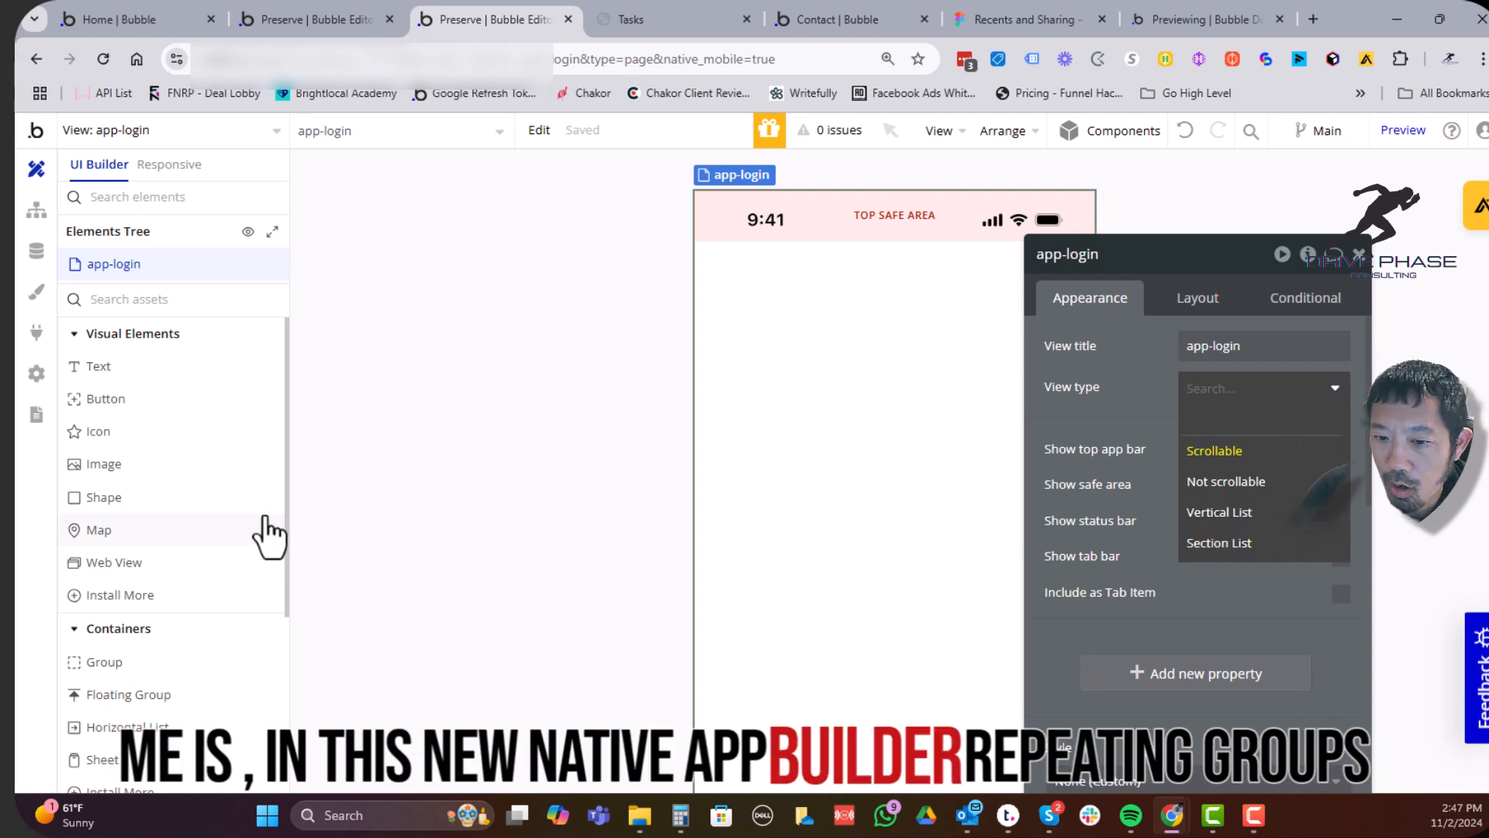
scroll(268, 531, down, 2)
scroll(267, 531, down, 1)
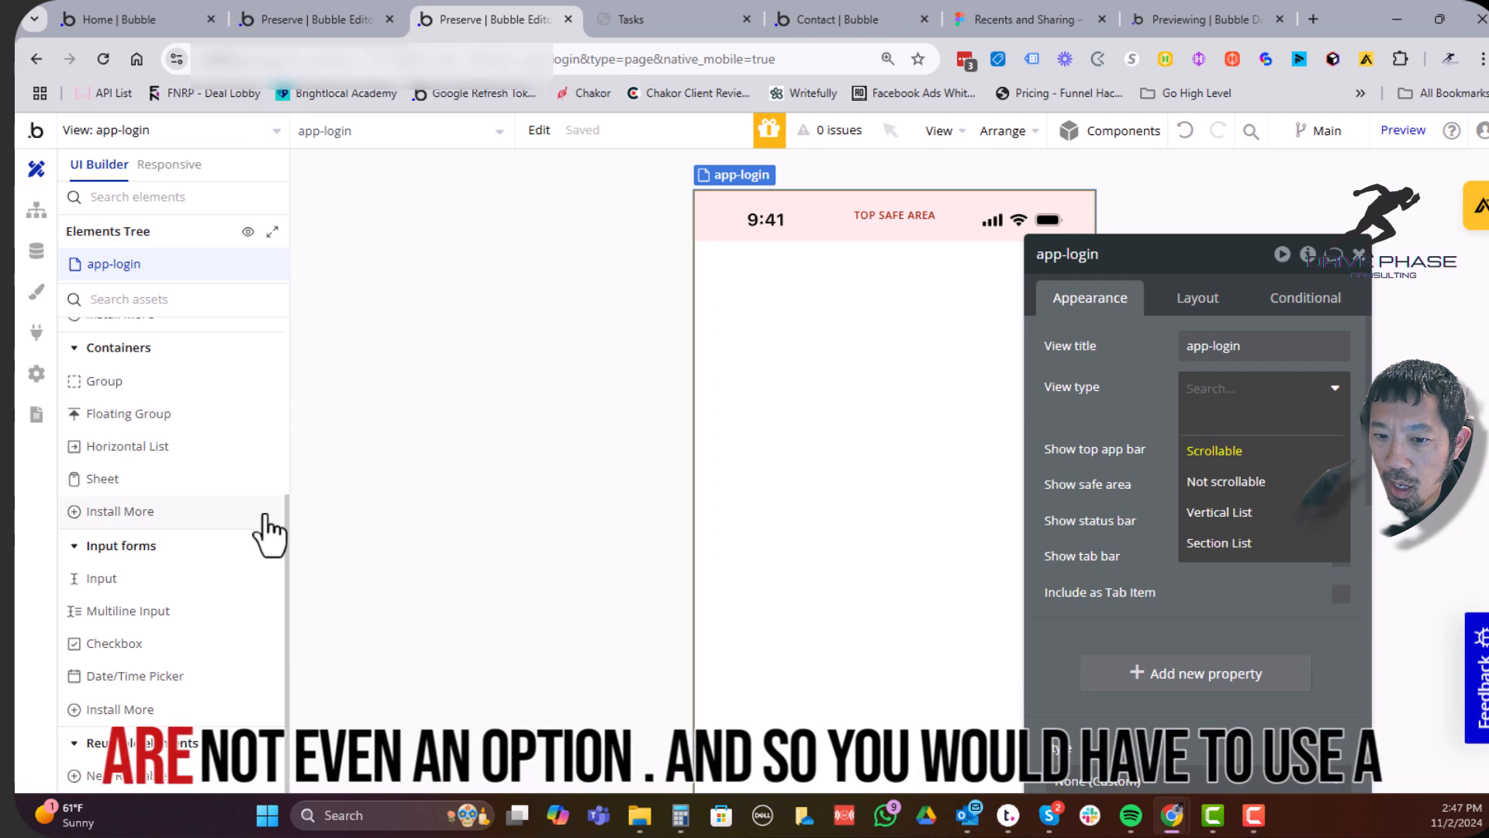
scroll(240, 593, up, 3)
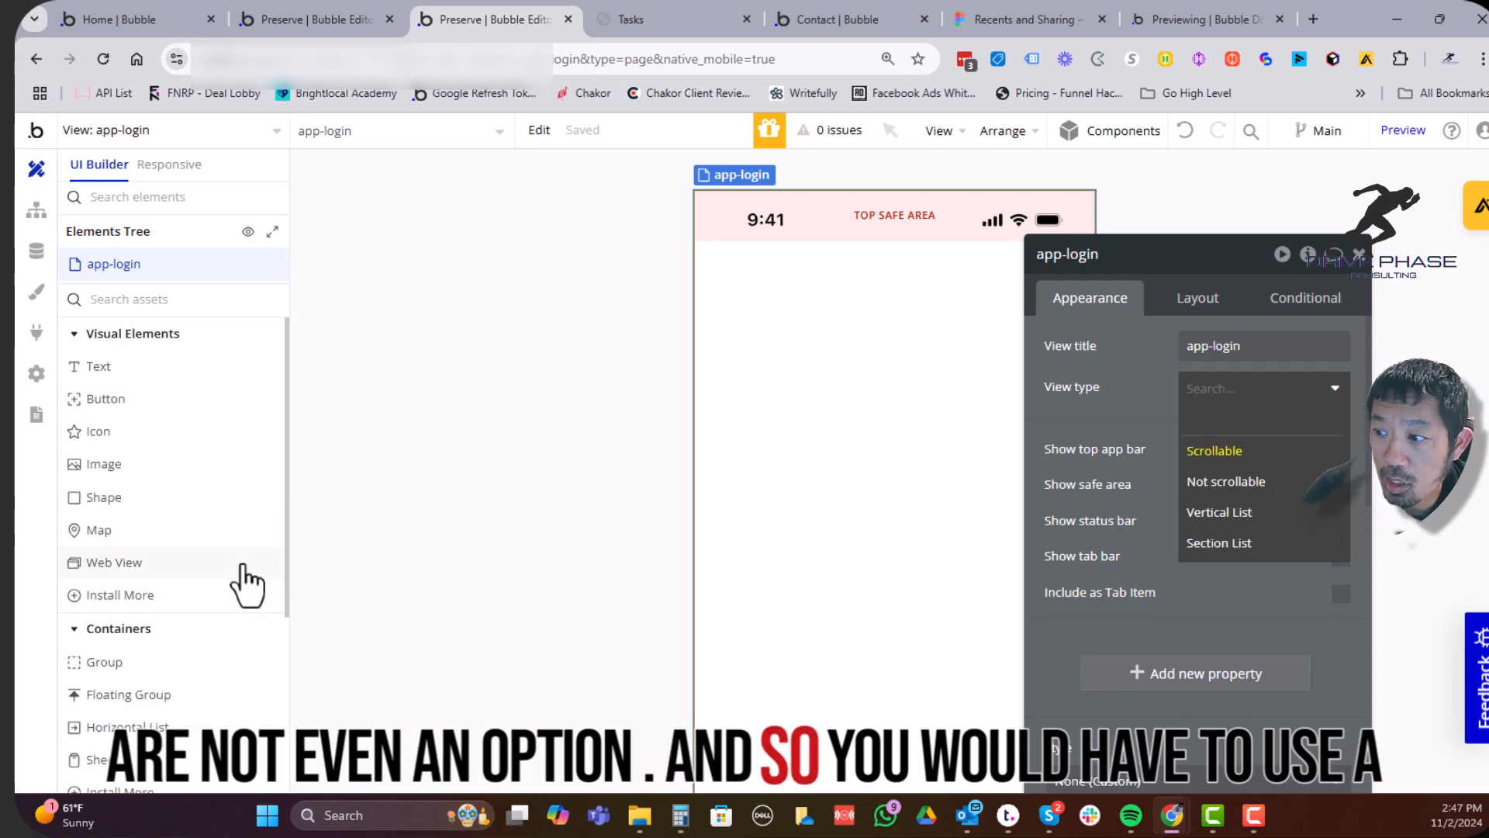
click(1241, 547)
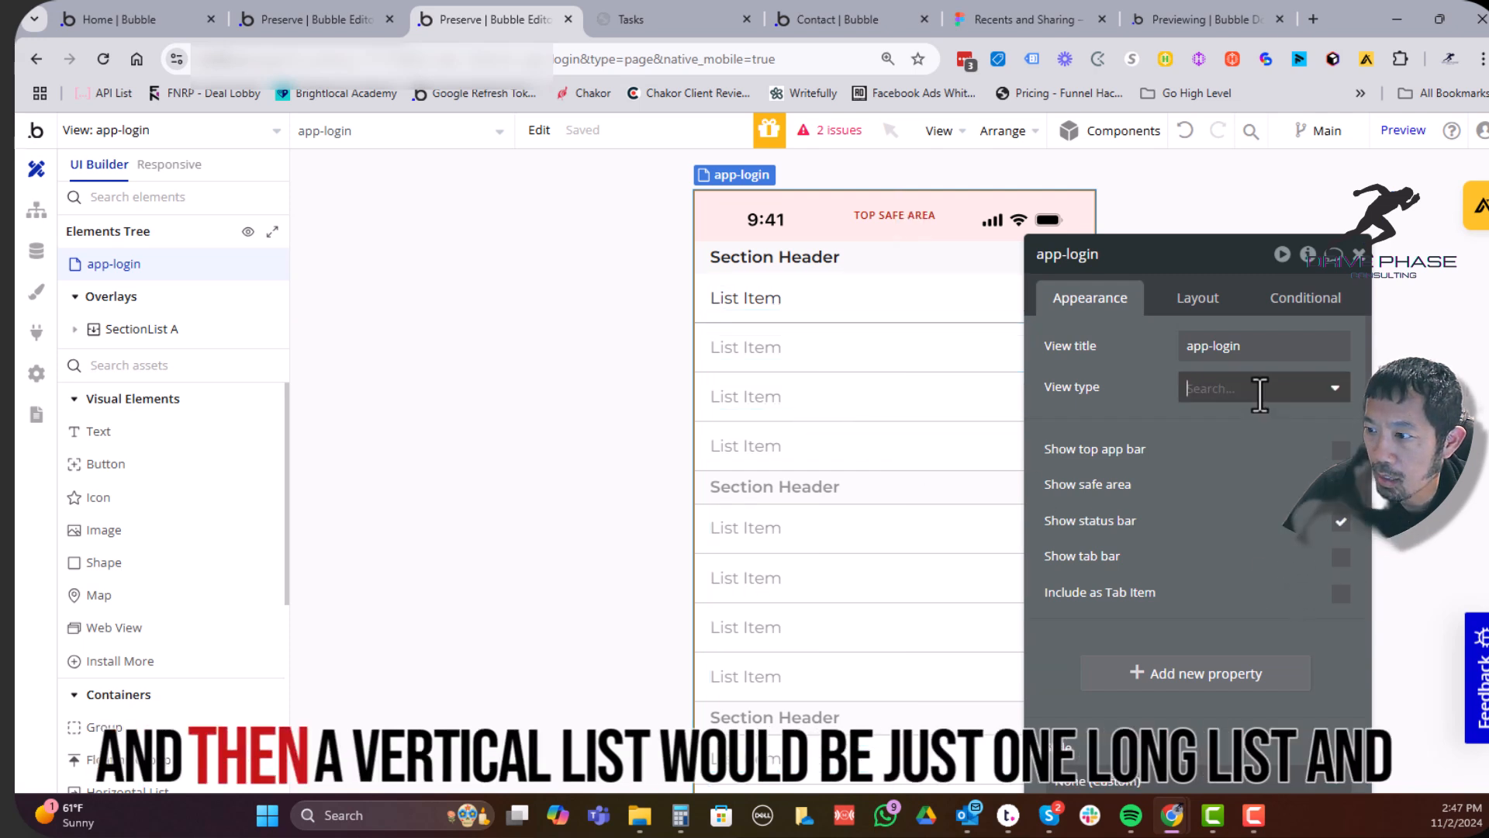
click(1245, 531)
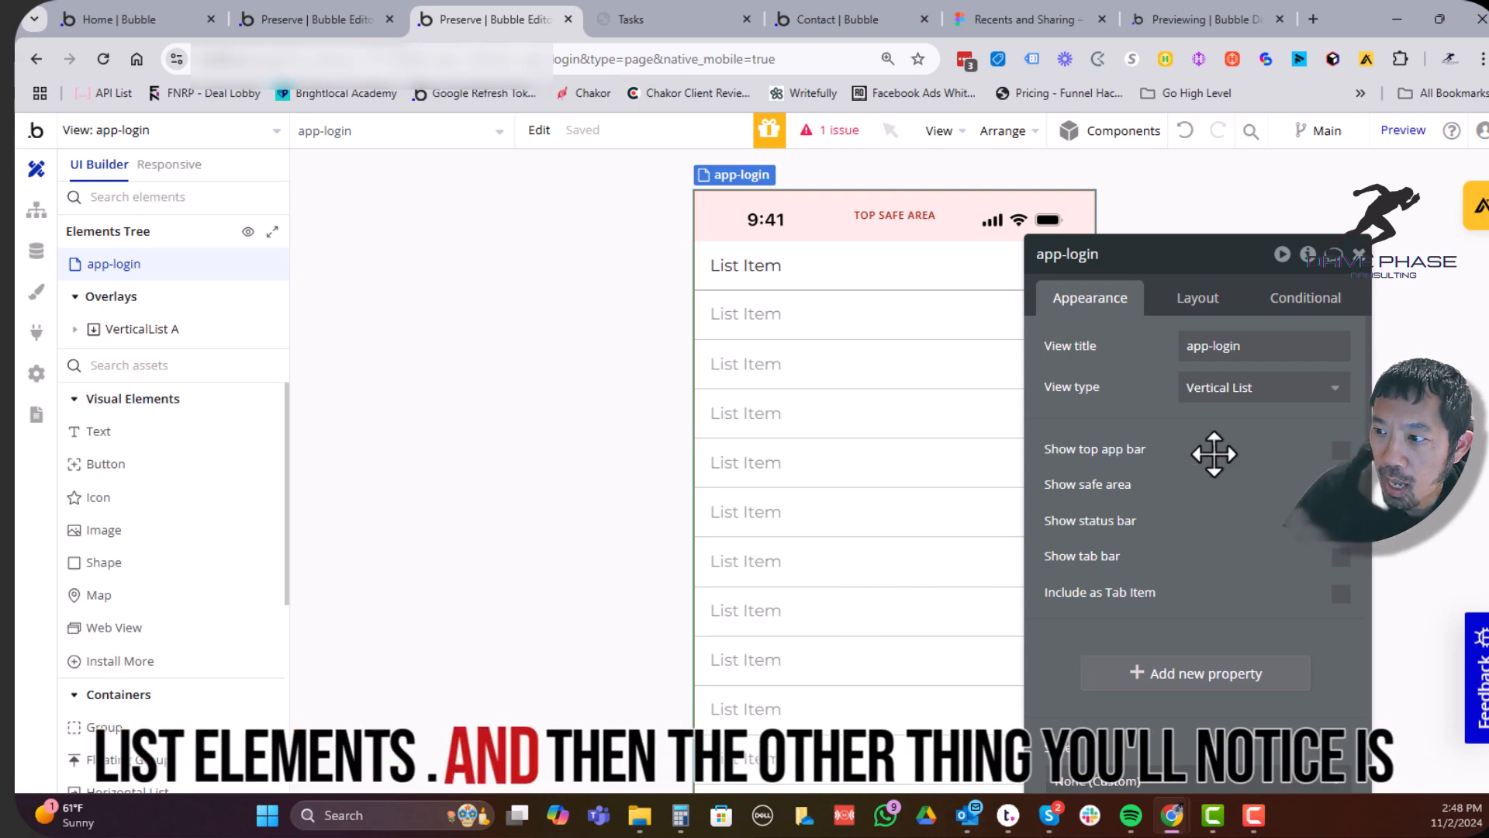
Show the tab bar on the app-login view and include the view as a tab item
scroll(1197, 492, down, 1)
scroll(1197, 492, down, 1)
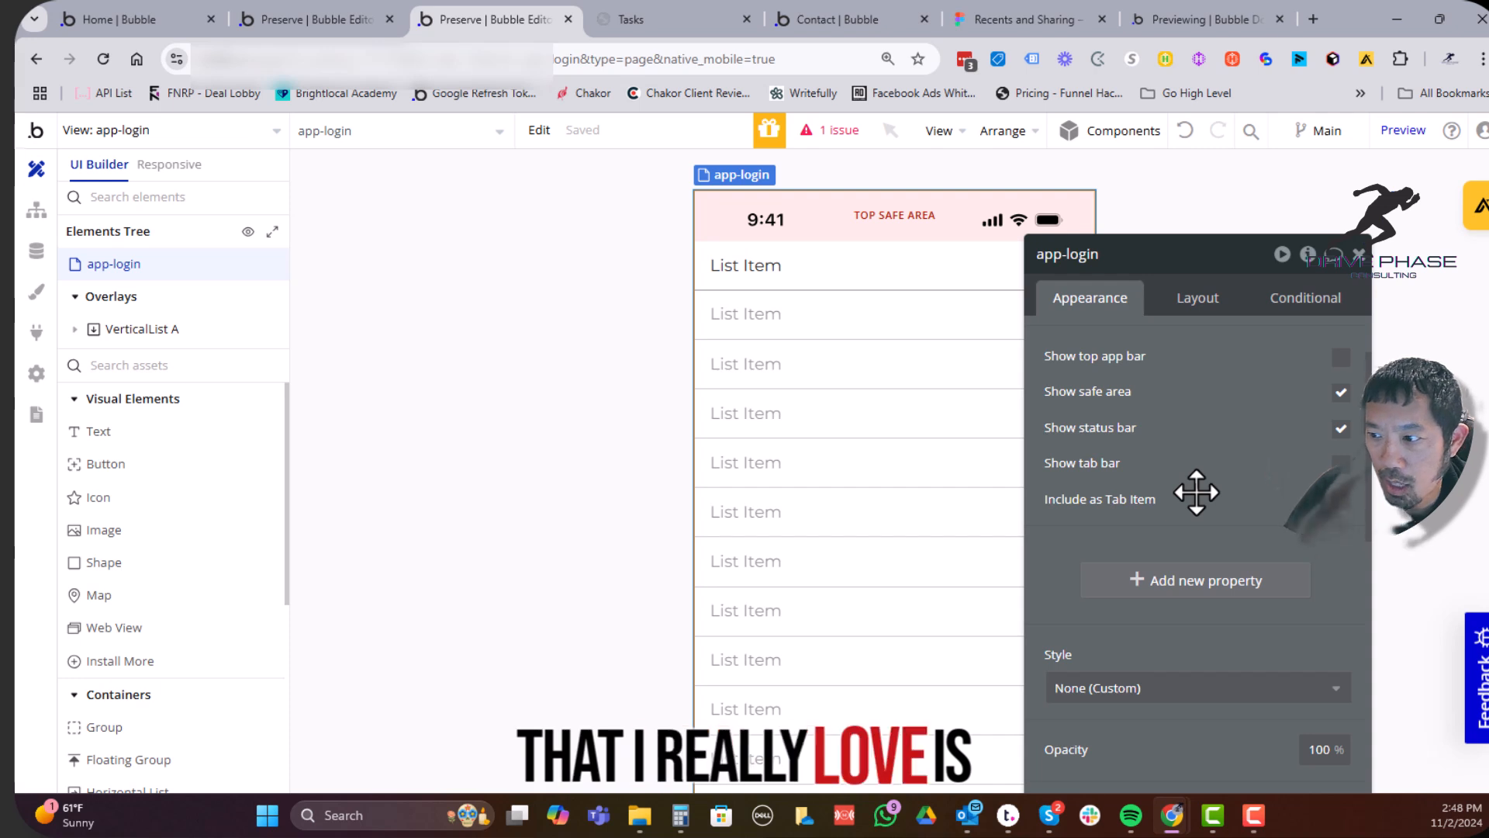
click(1341, 463)
drag(1198, 267, 1311, 260)
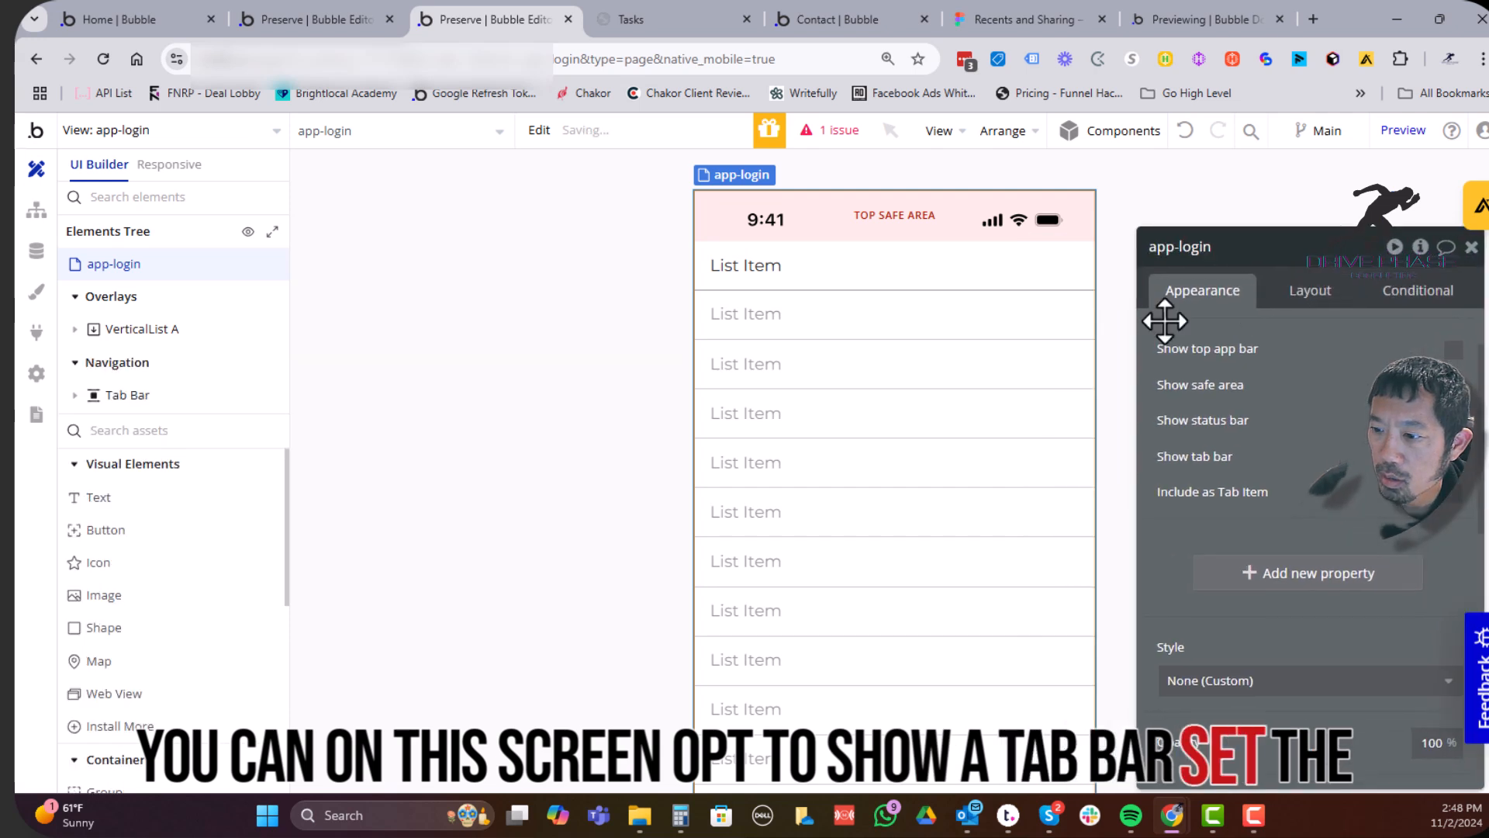
scroll(781, 549, down, 6)
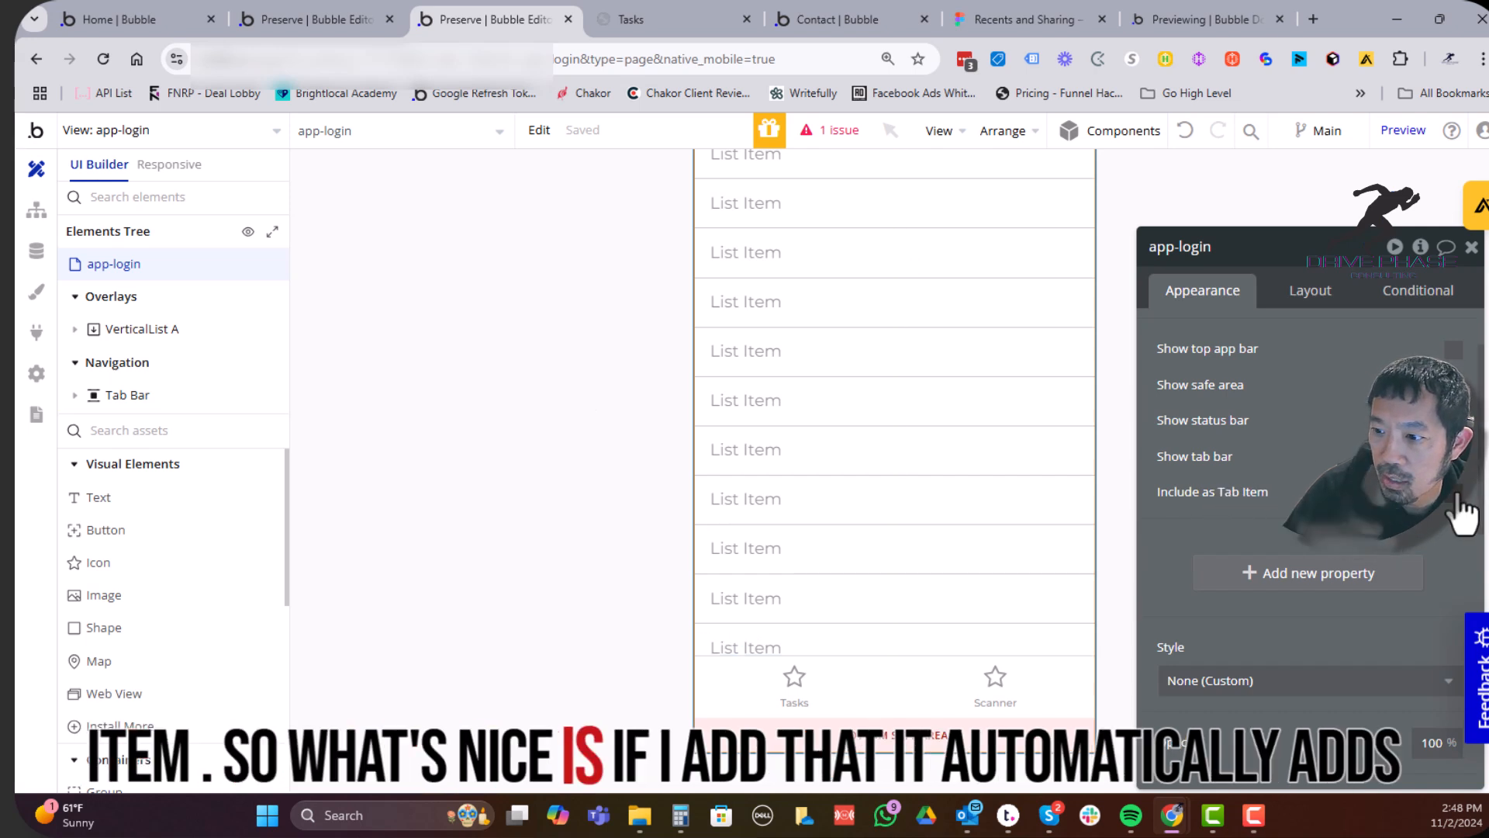
Label the app-login tab item Login with the Fa-step-forward icon, and open the issue list
click(1026, 706)
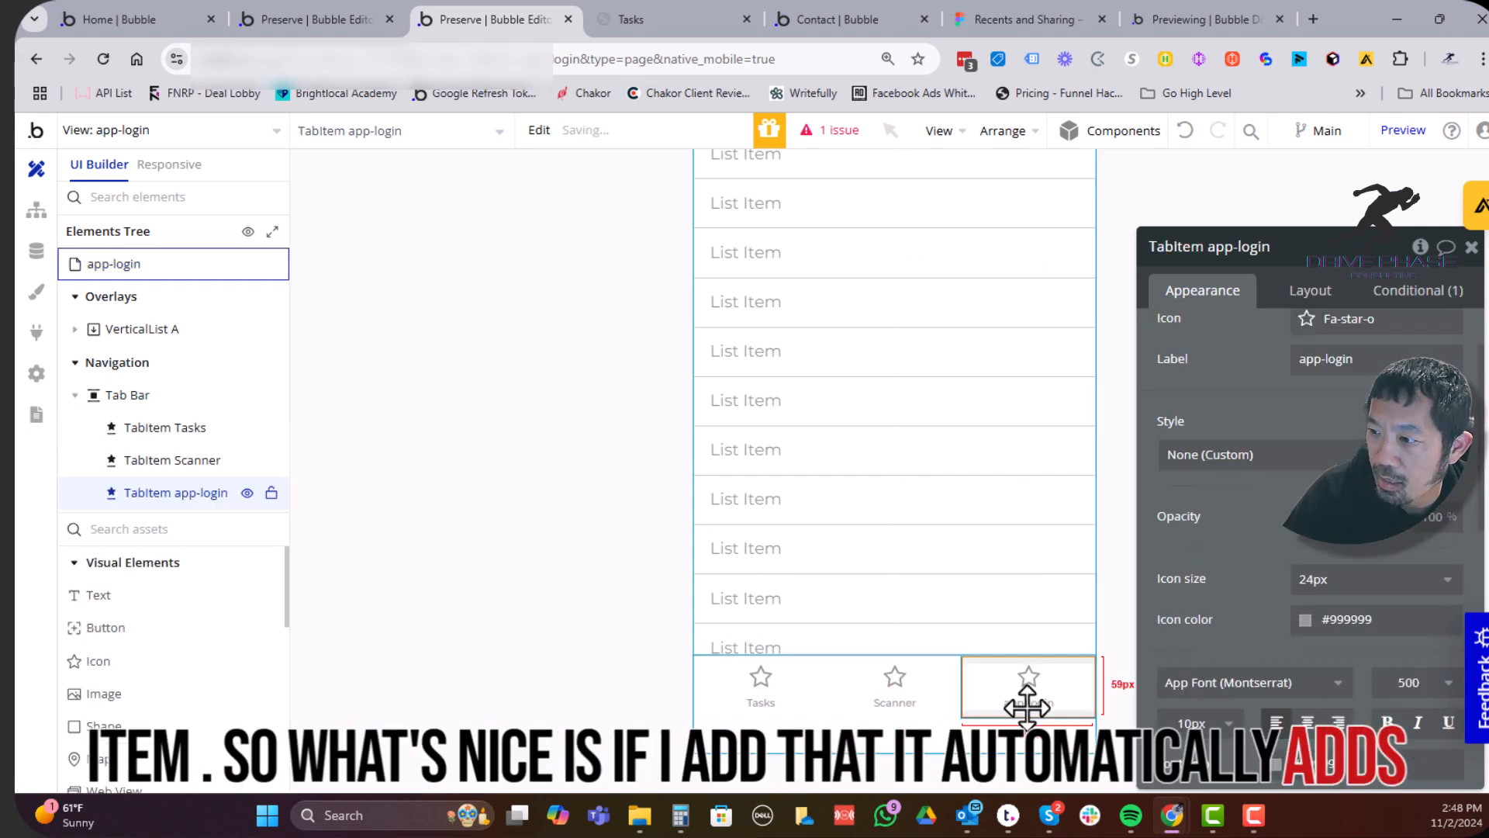
click(1352, 359)
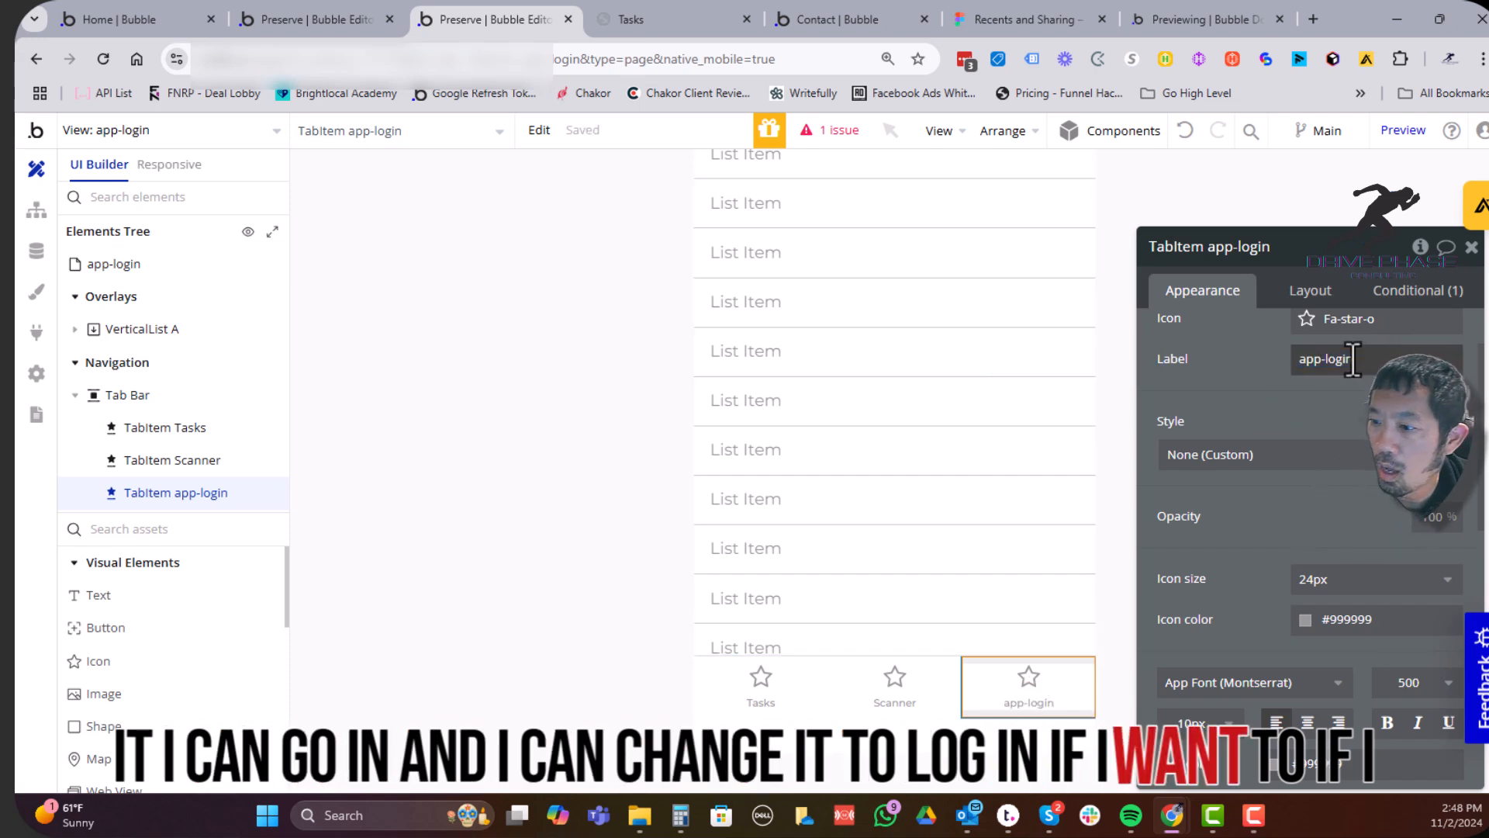
drag(1352, 359, 1300, 359)
key(BackSpace)
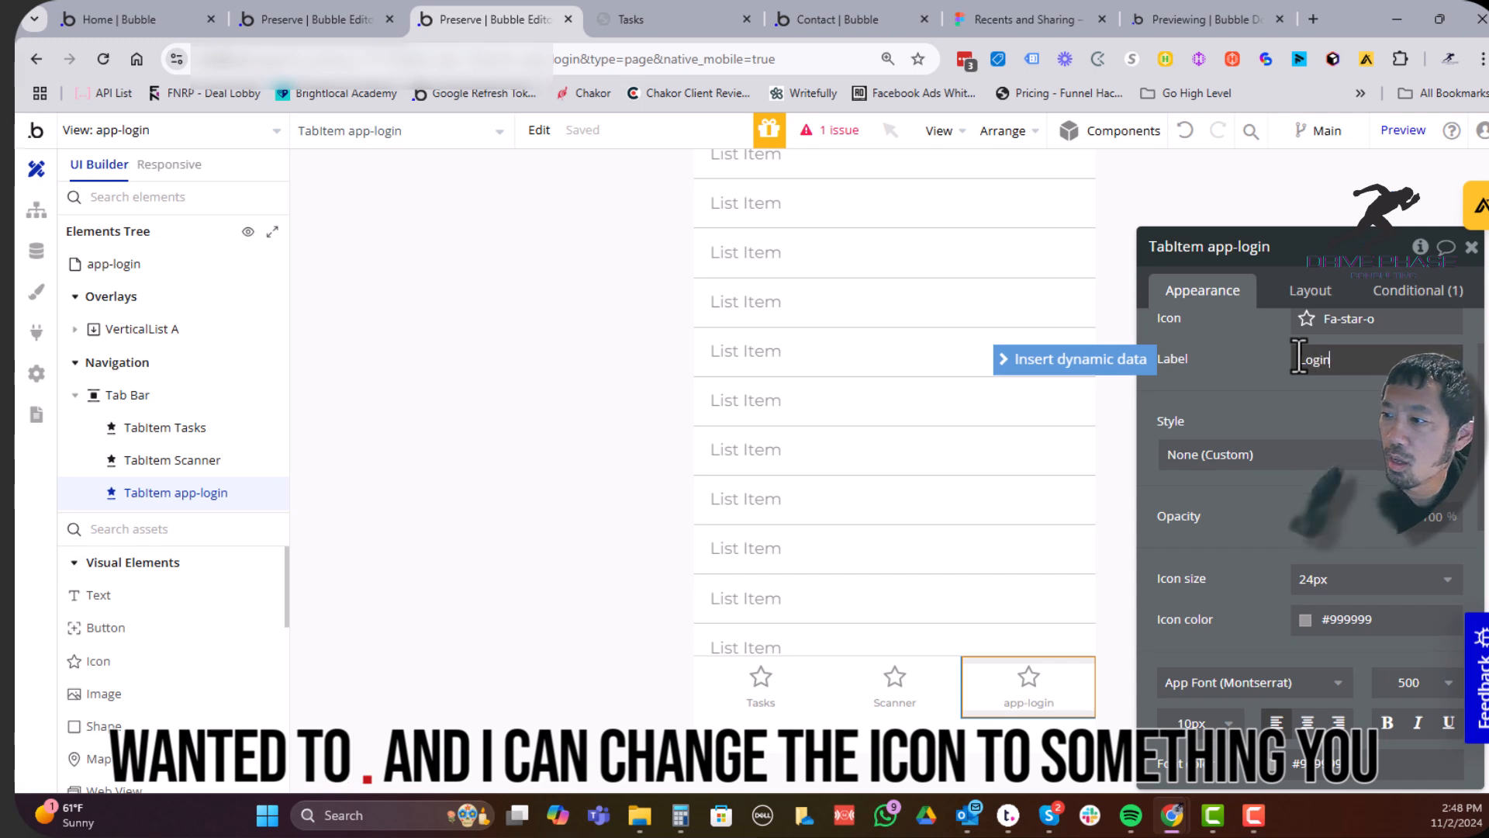
click(1313, 327)
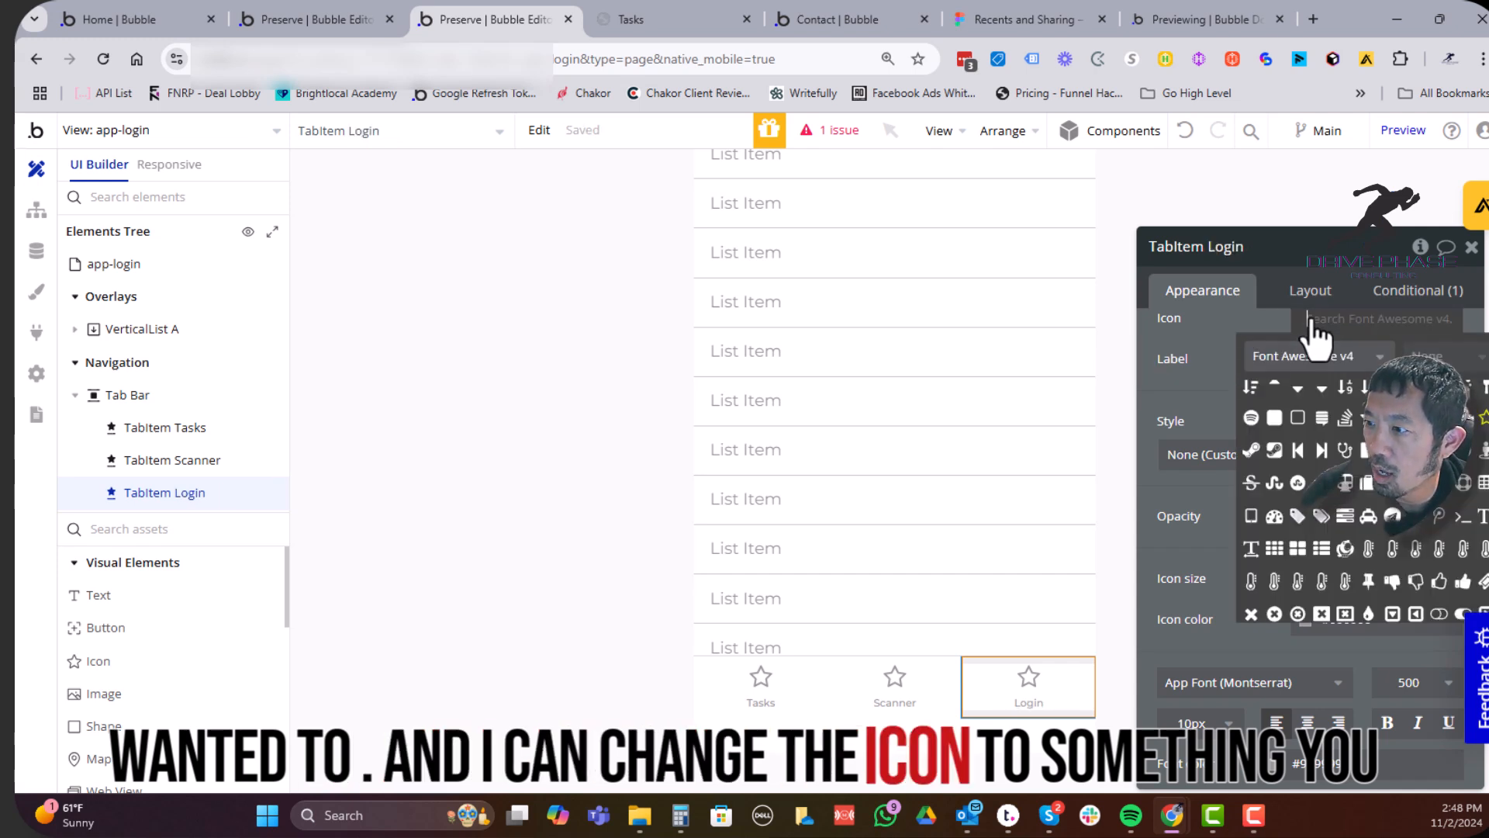
click(1321, 450)
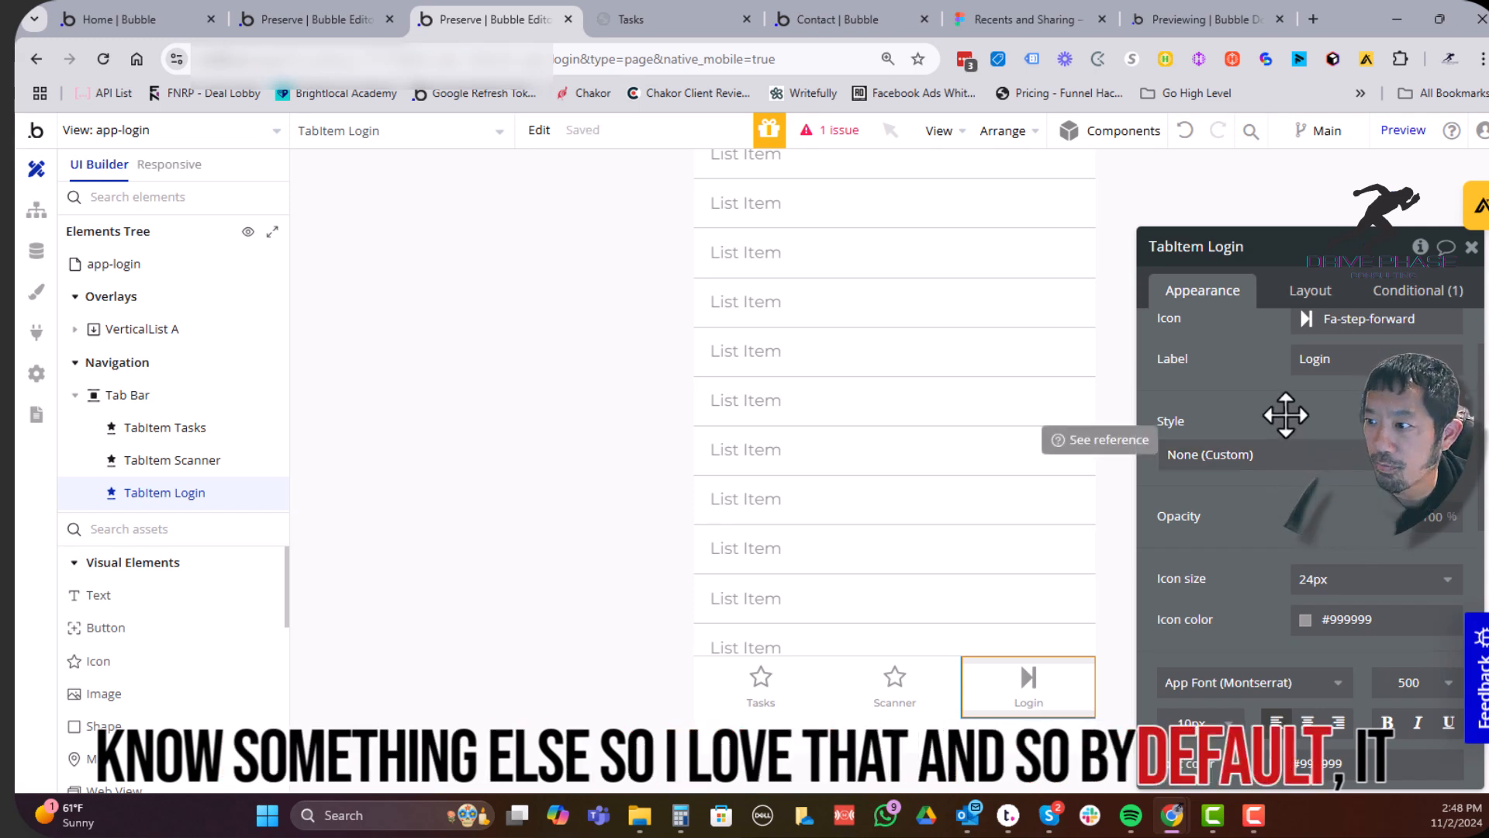
click(1471, 247)
click(845, 124)
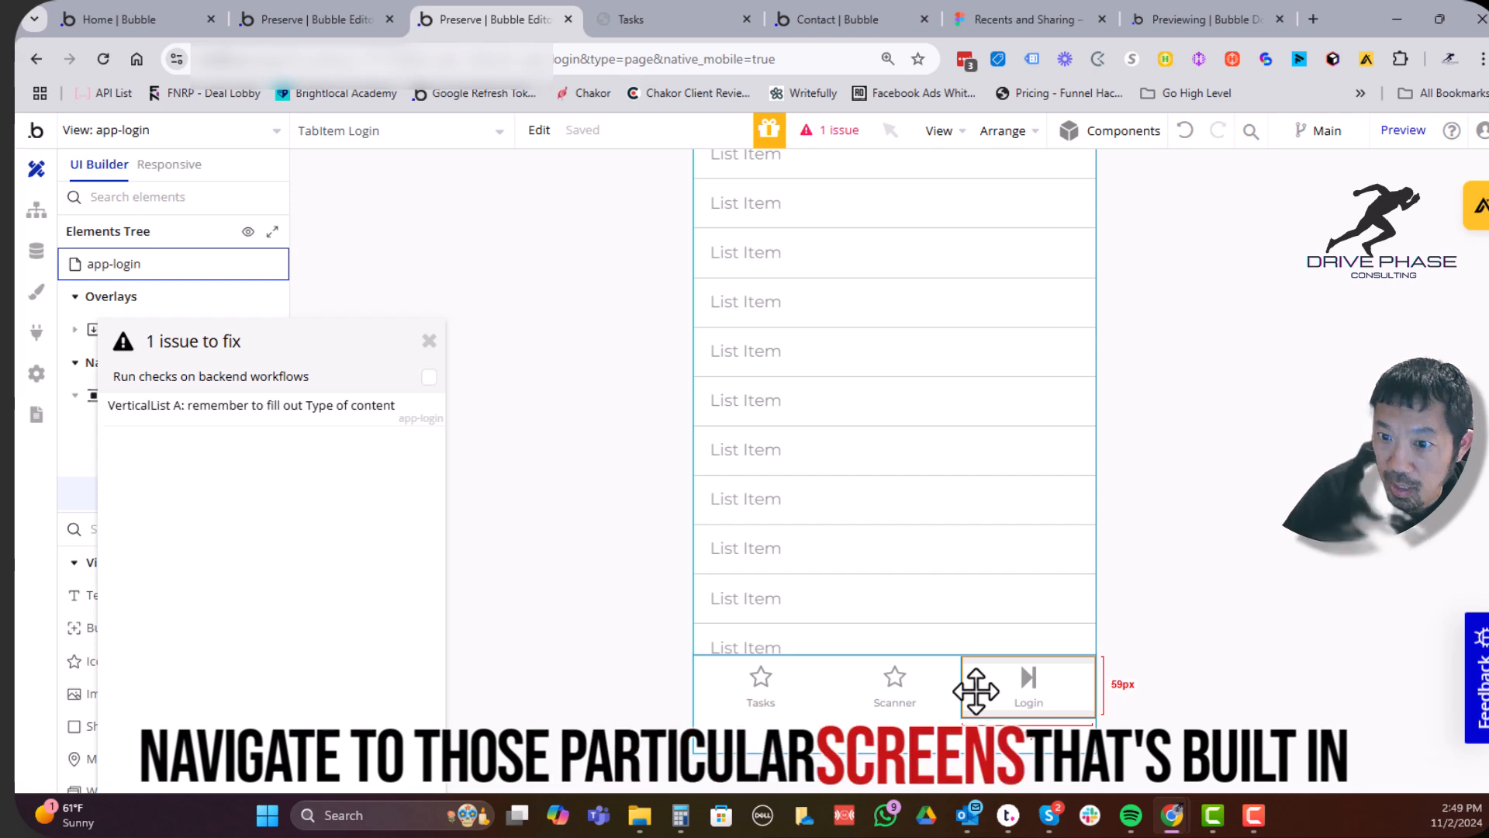
Set the app-login view's type to Not scrollable and switch back to the app page's editor
scroll(770, 578, up, 1)
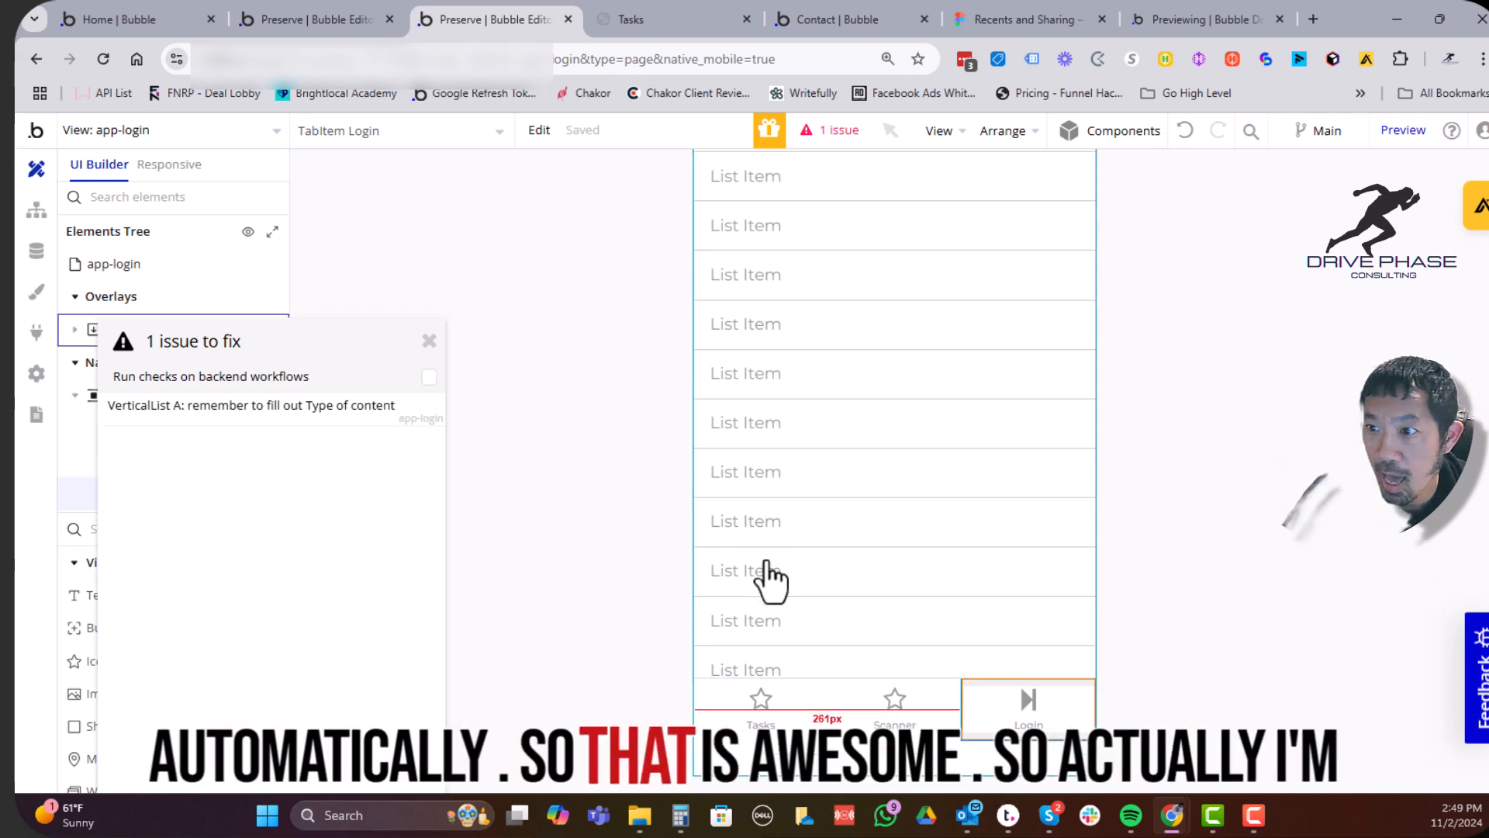
scroll(768, 580, up, 2)
click(667, 435)
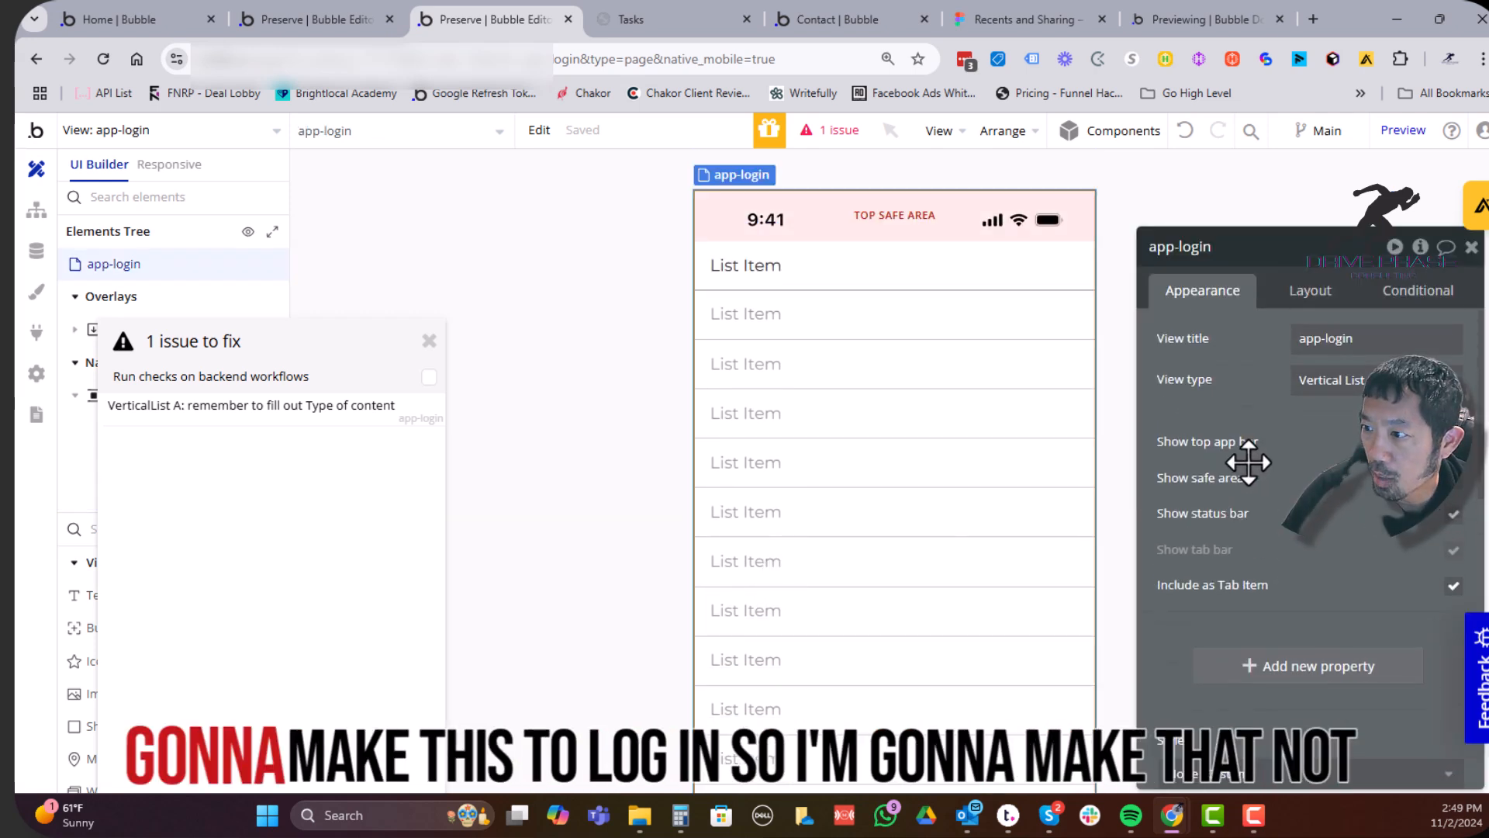
click(1333, 380)
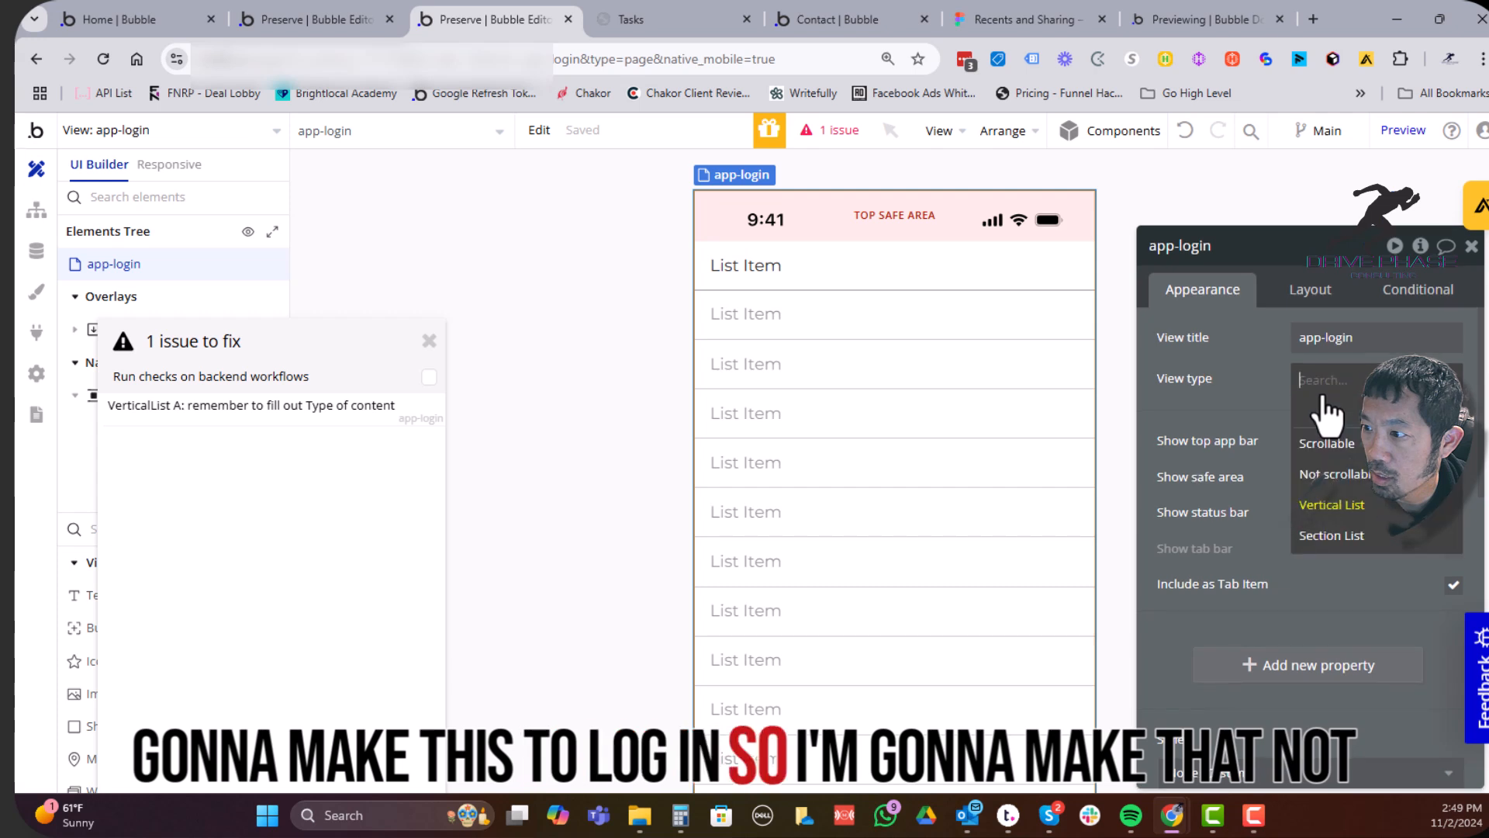
click(1332, 476)
click(318, 20)
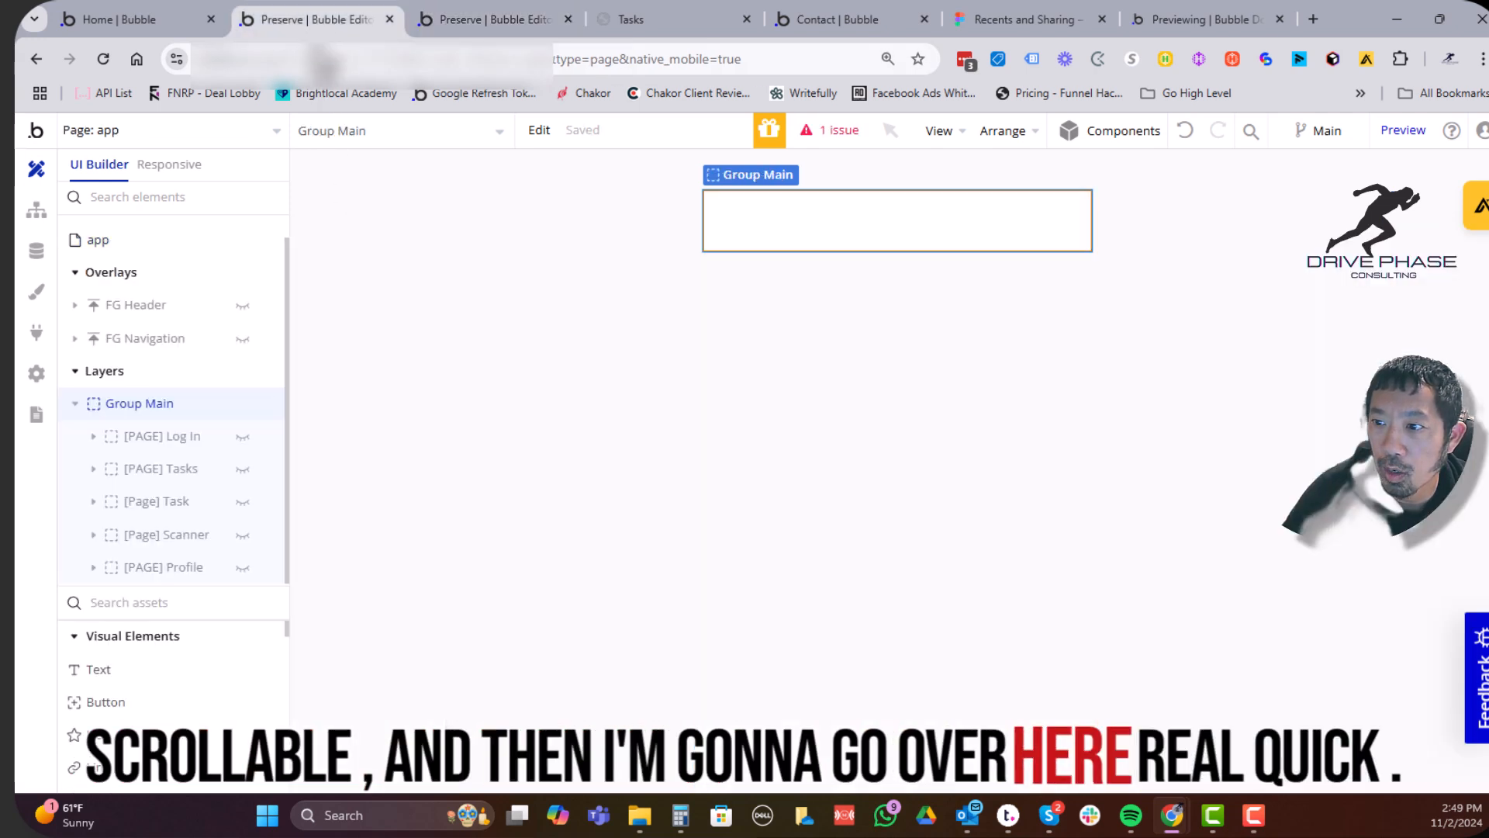
Show the [PAGE] Log In group on the app page and copy it together with its workflows
click(242, 436)
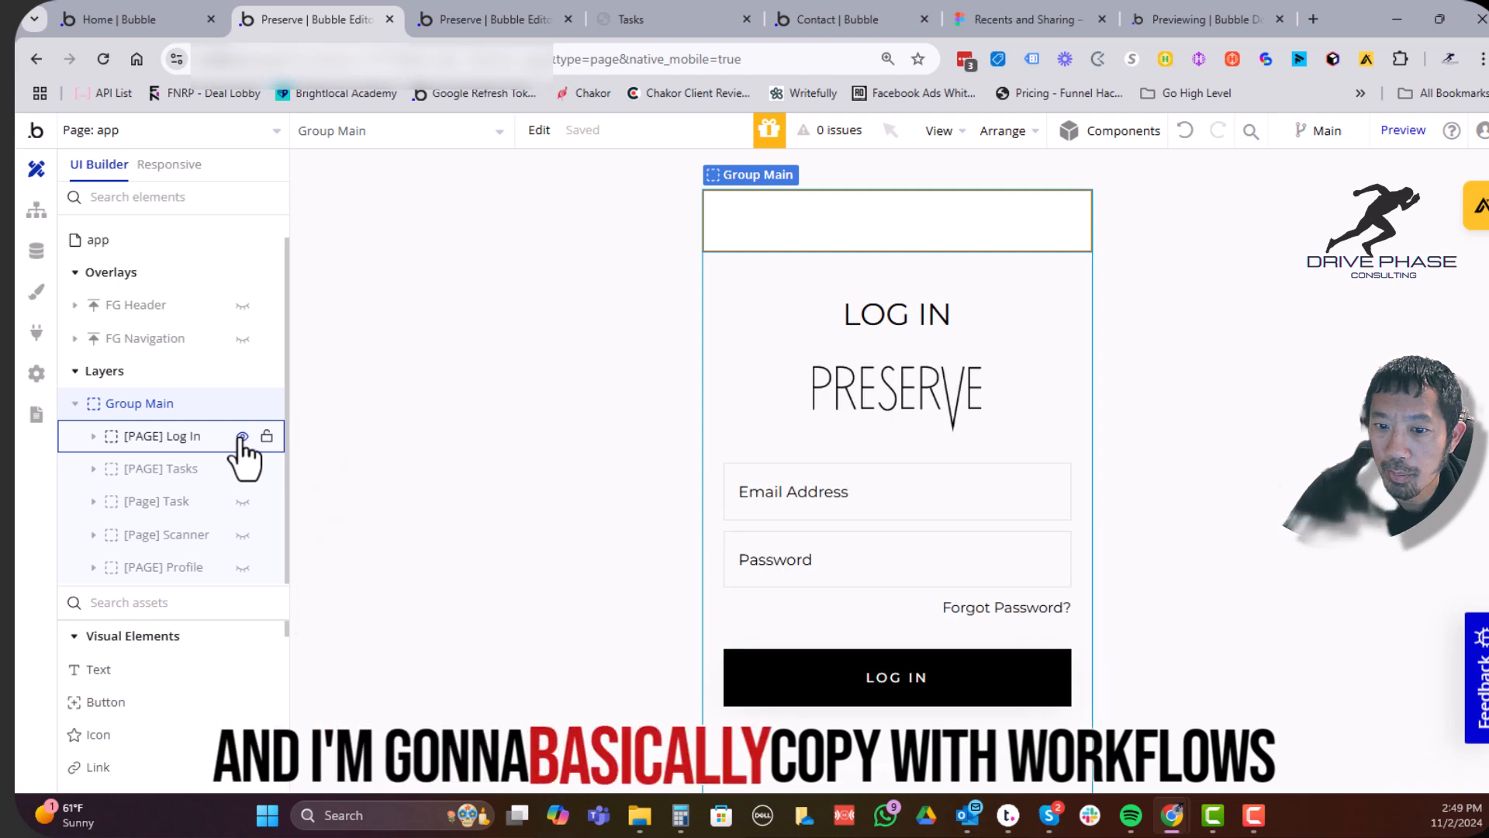
right_click(134, 438)
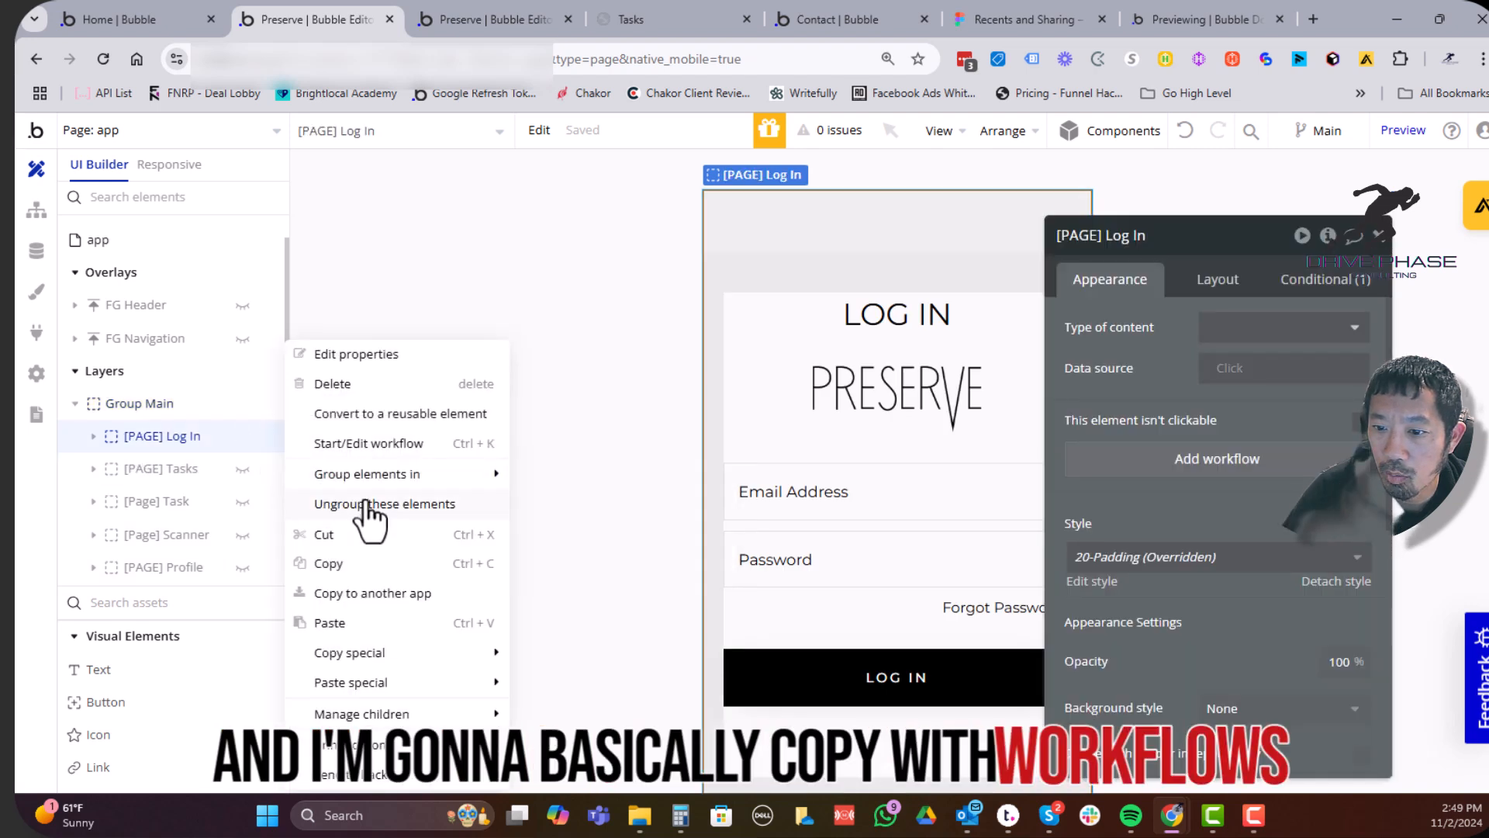
mouse_move(378, 684)
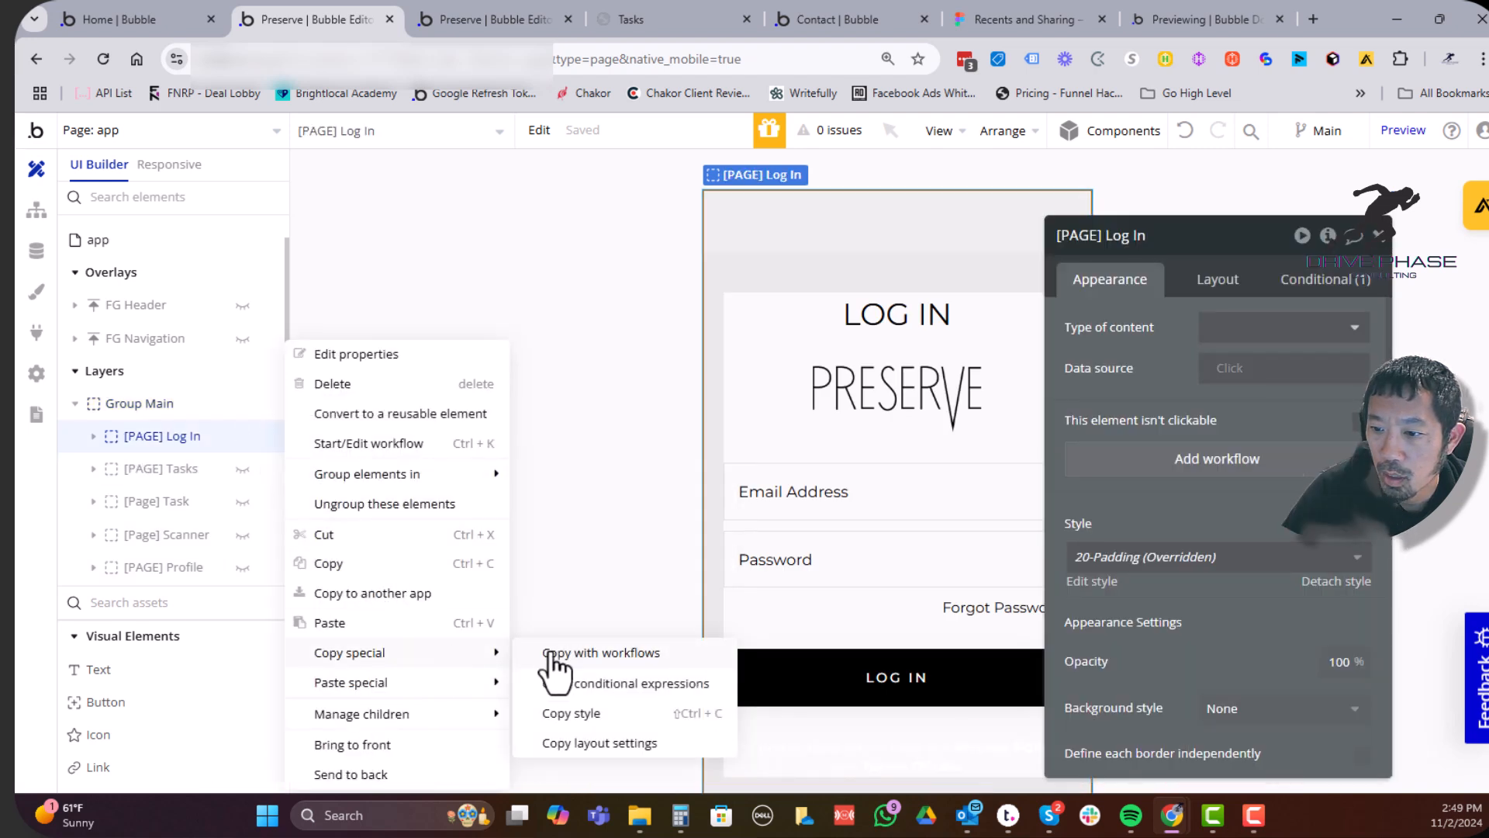
click(552, 654)
Paste the copied login group with its workflows into the app-login mobile view and review the pasted layout
click(461, 20)
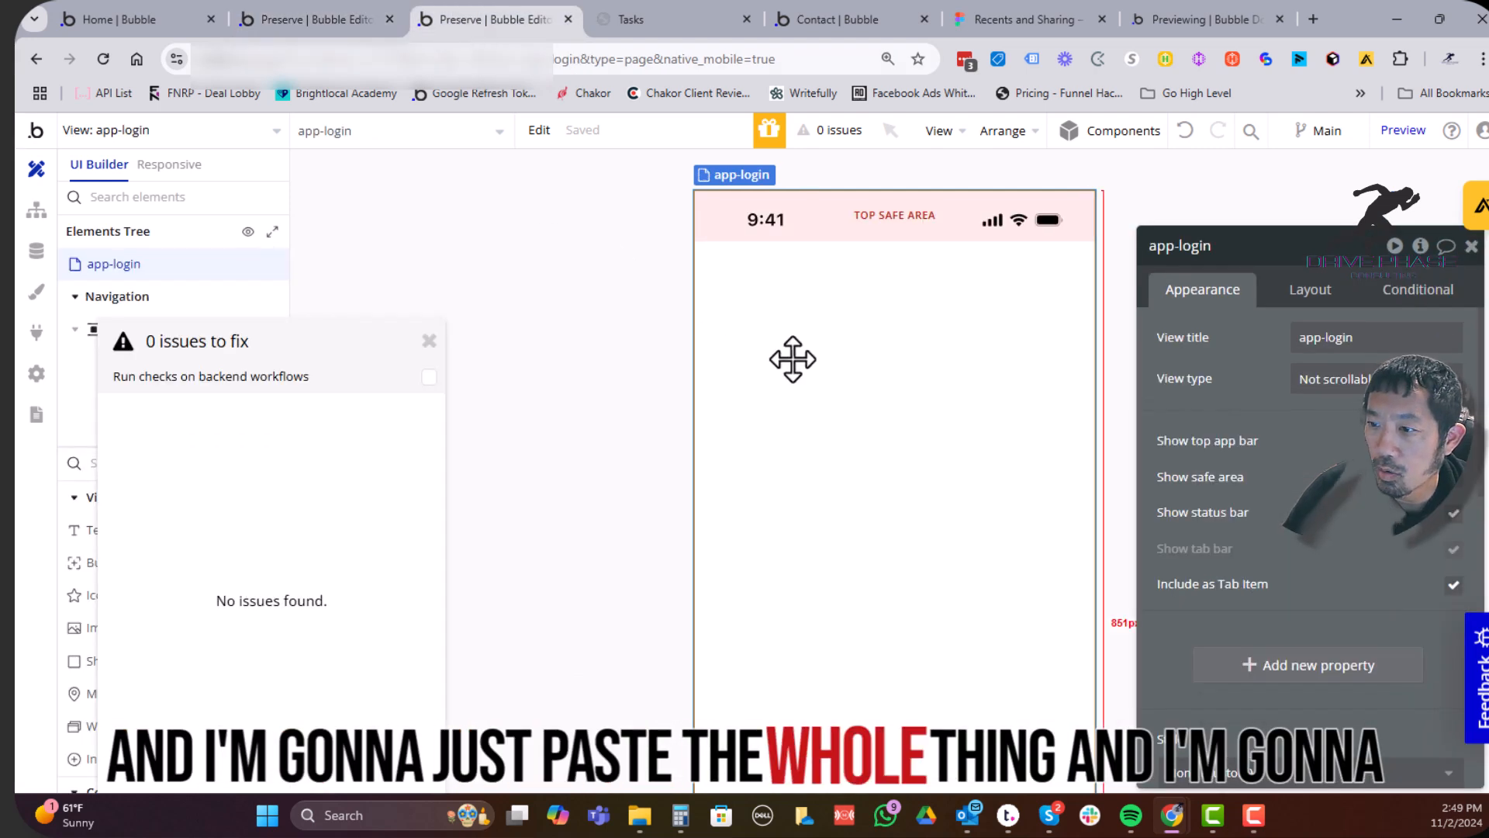
click(539, 130)
click(789, 425)
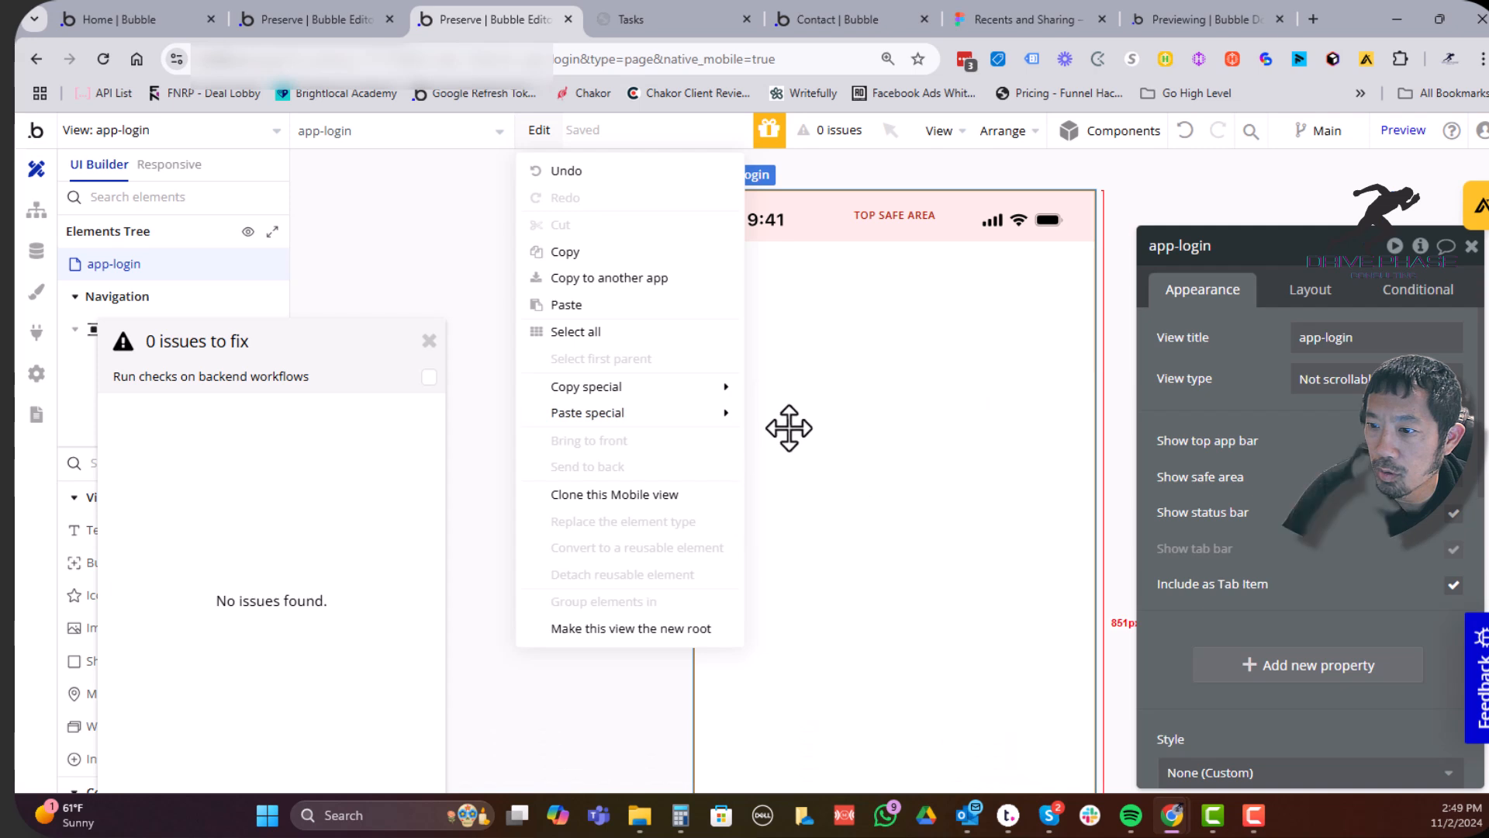
click(776, 421)
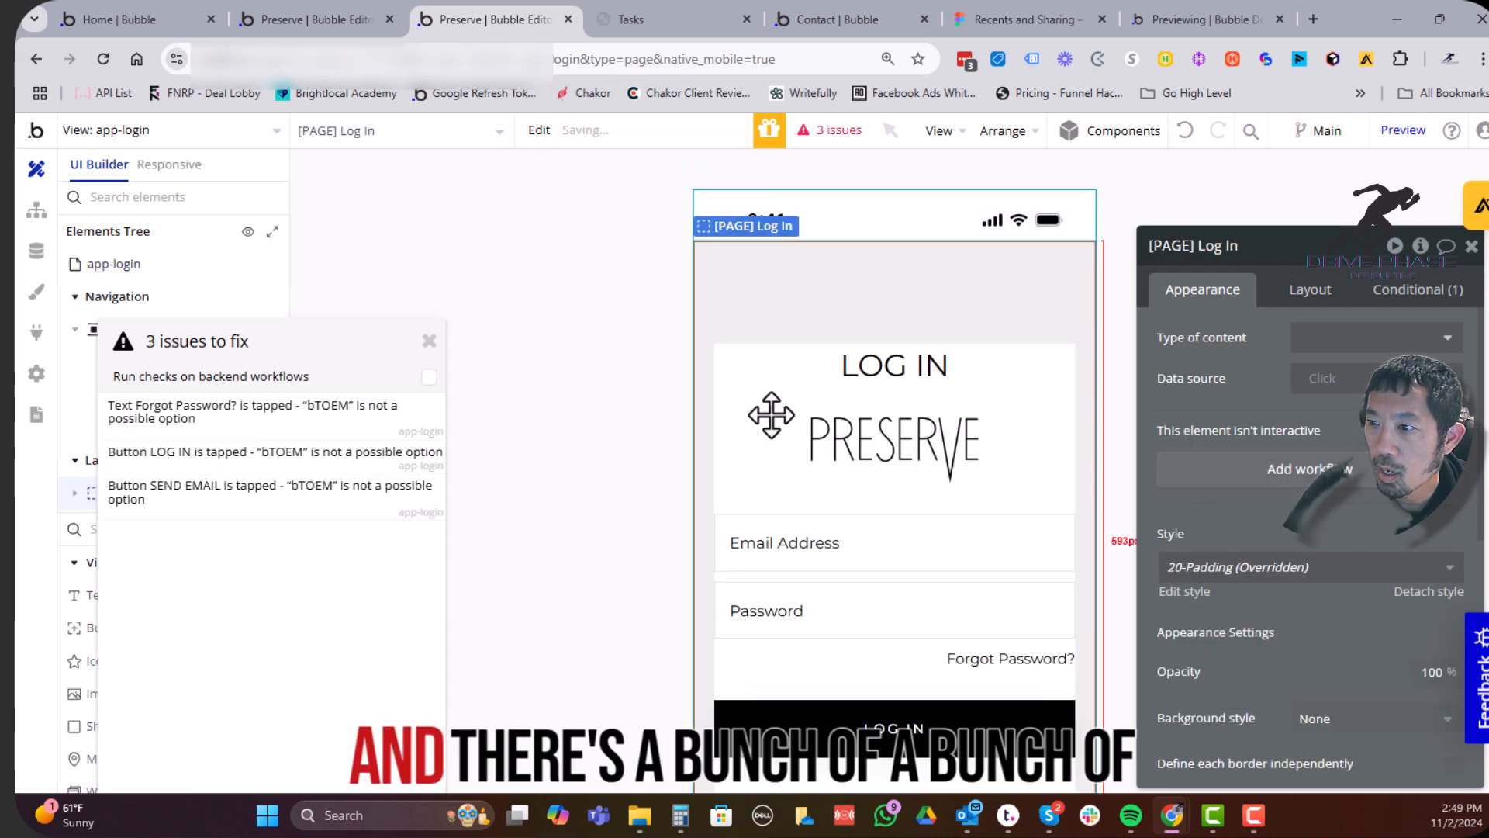
scroll(747, 426, down, 4)
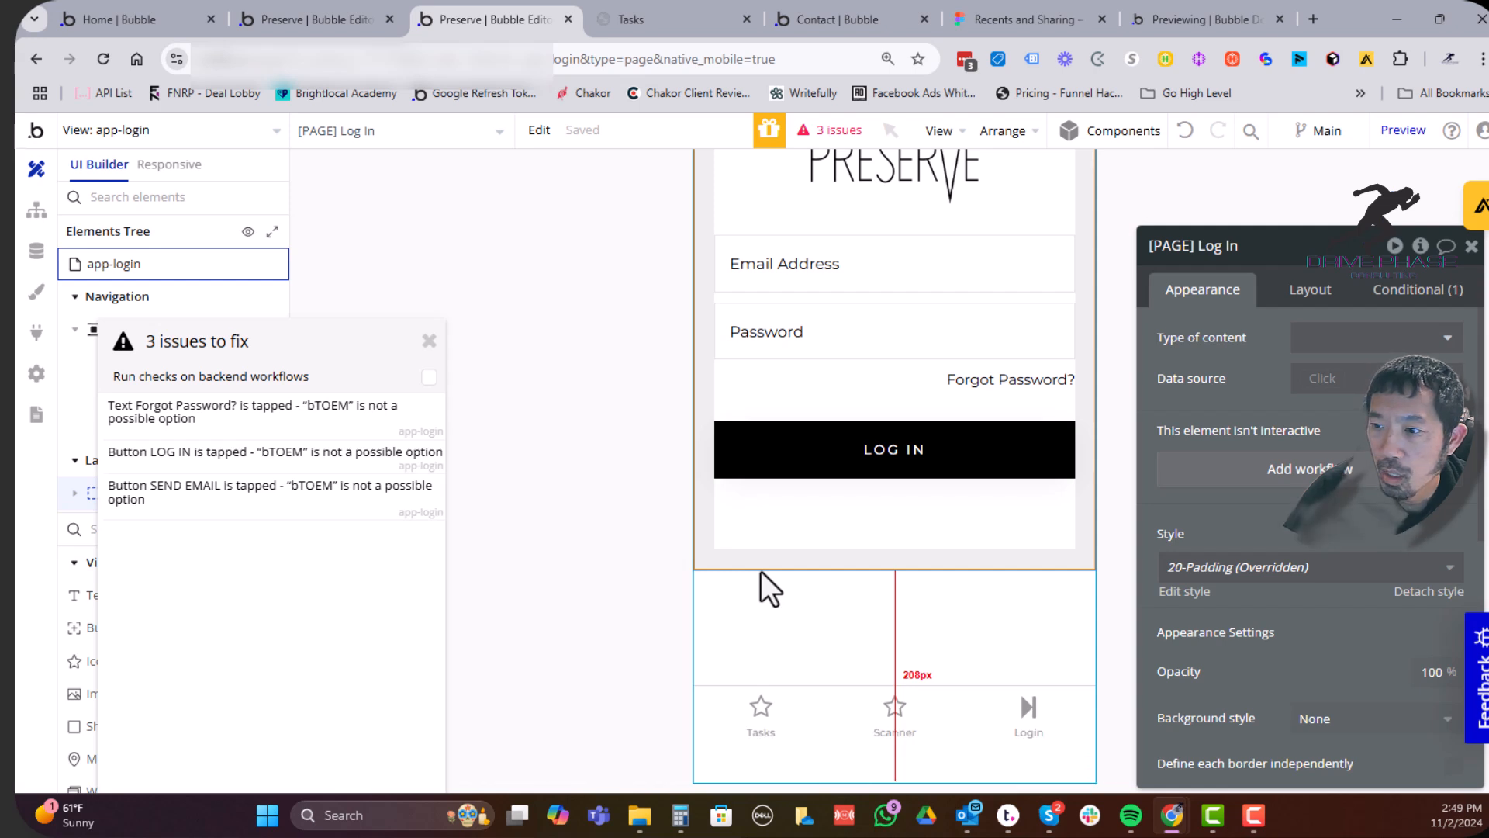
scroll(761, 571, up, 4)
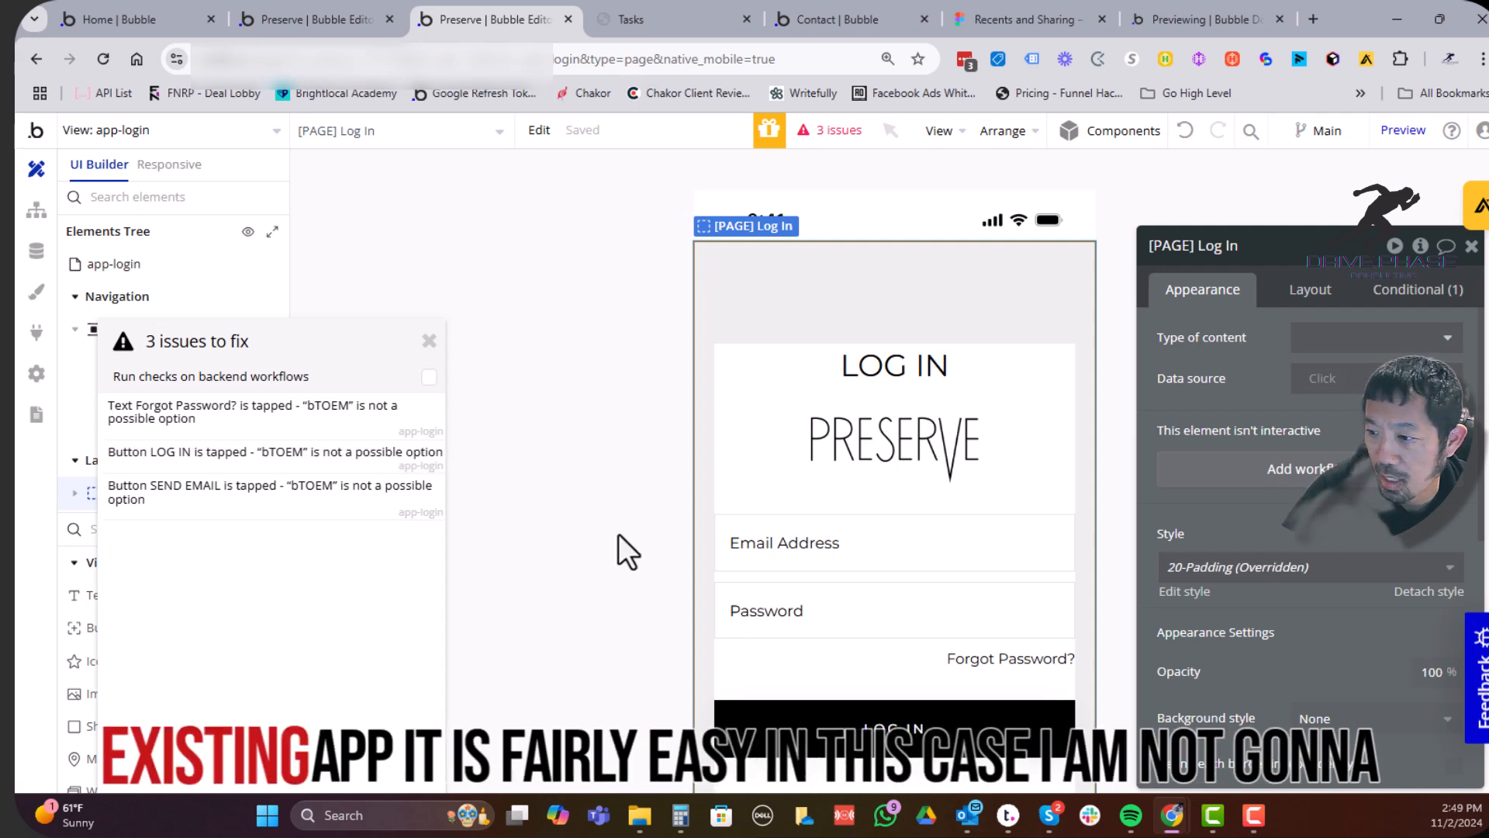
Exclude the app-login view from the tab items and turn off its tab bar
click(586, 465)
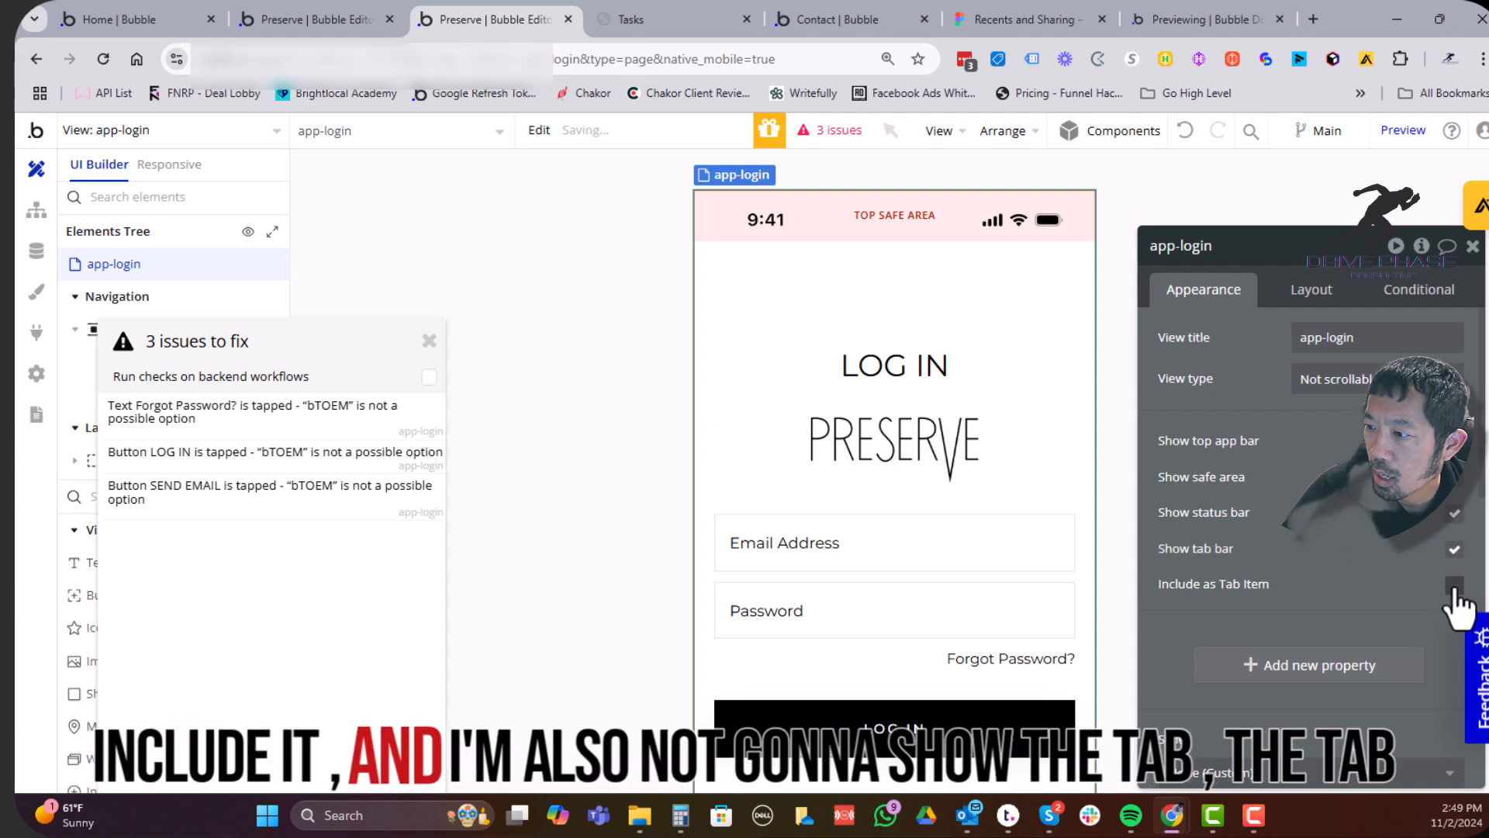
click(1454, 549)
scroll(931, 605, down, 3)
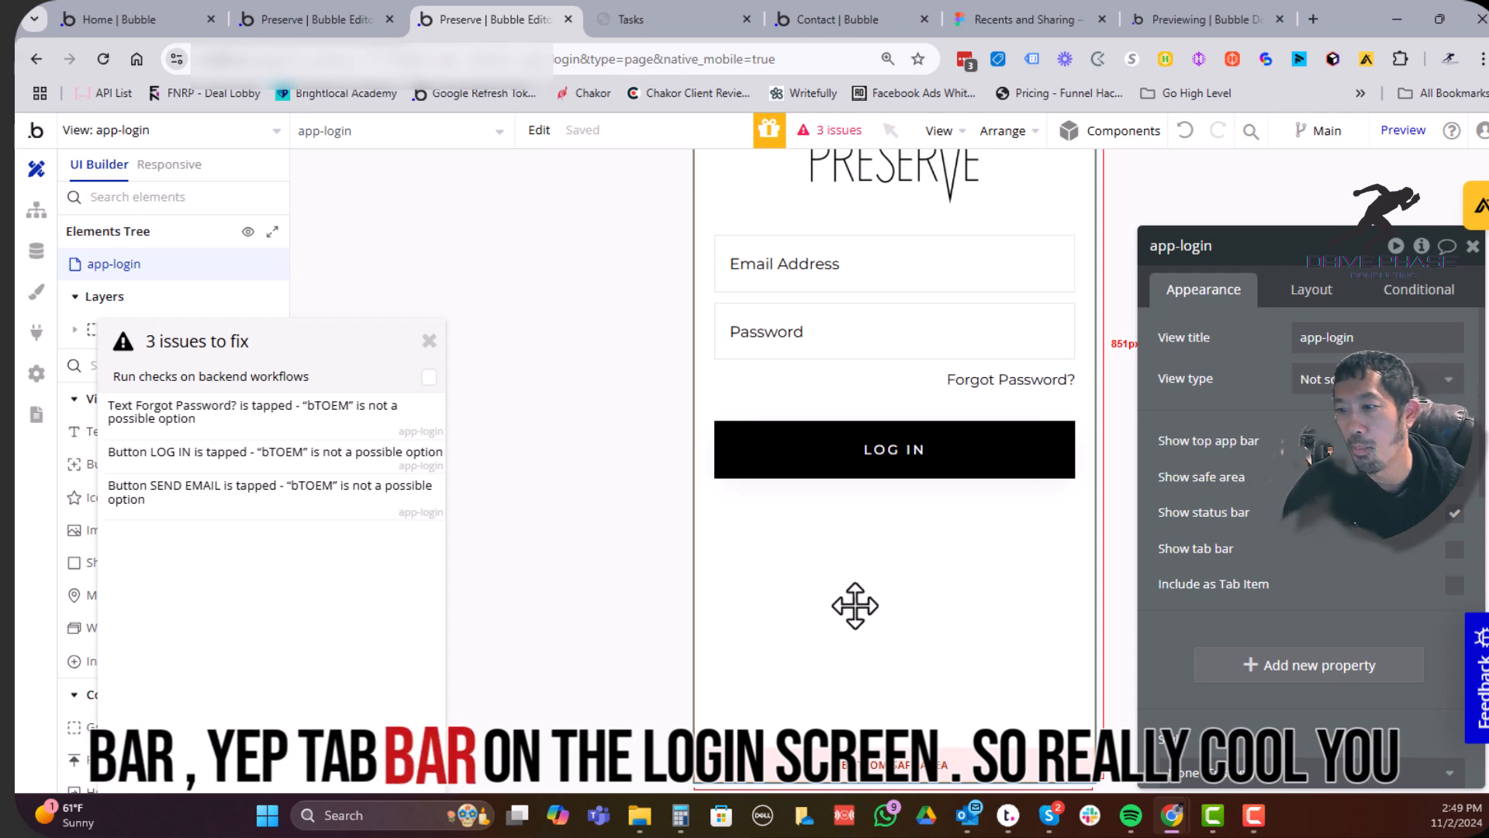
scroll(854, 605, up, 3)
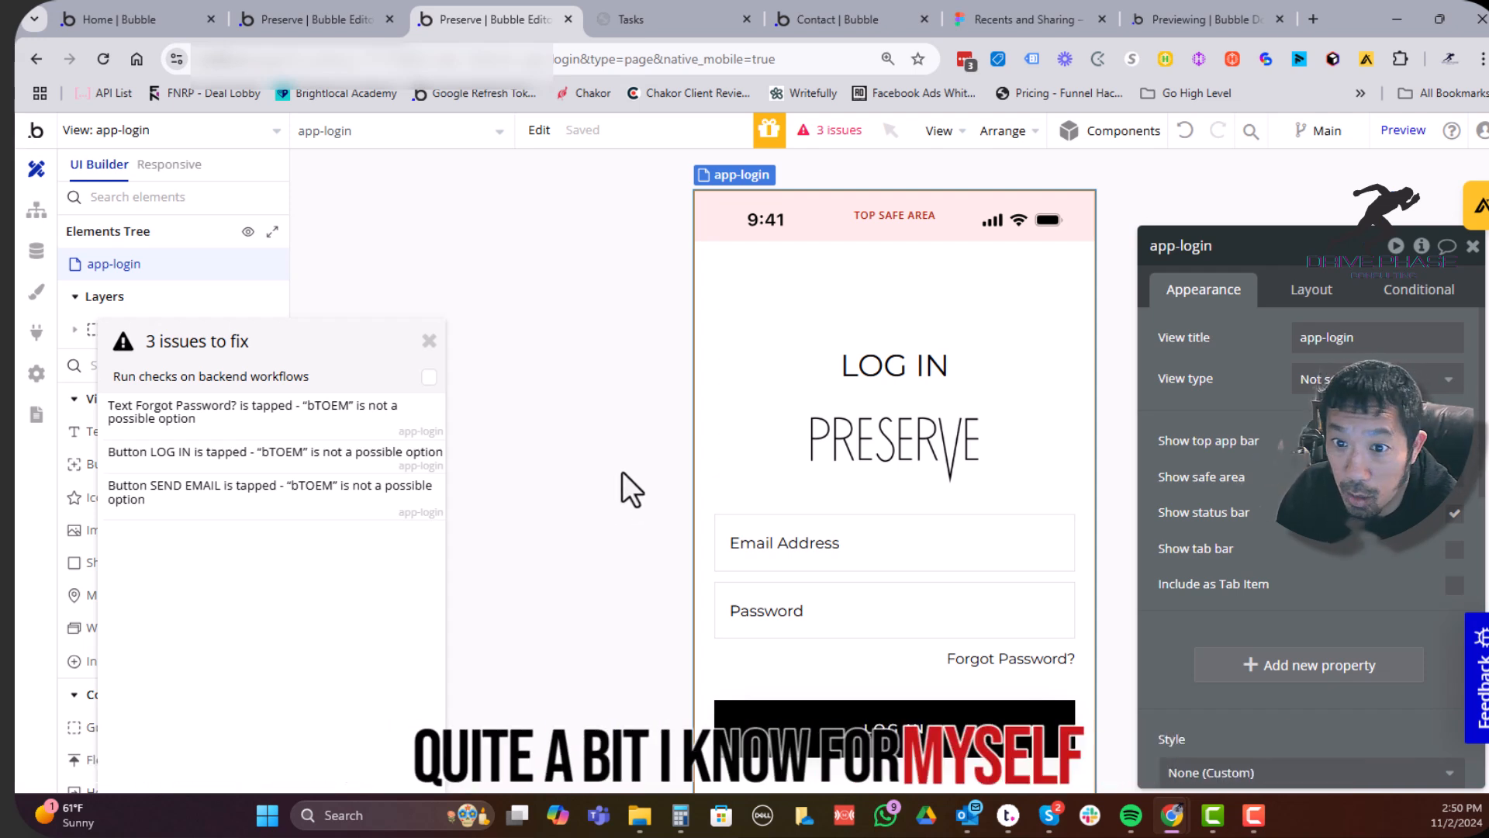
Show the [PAGE] Tasks group beneath the login group on the web app page to compare them, and hide both groups
click(332, 23)
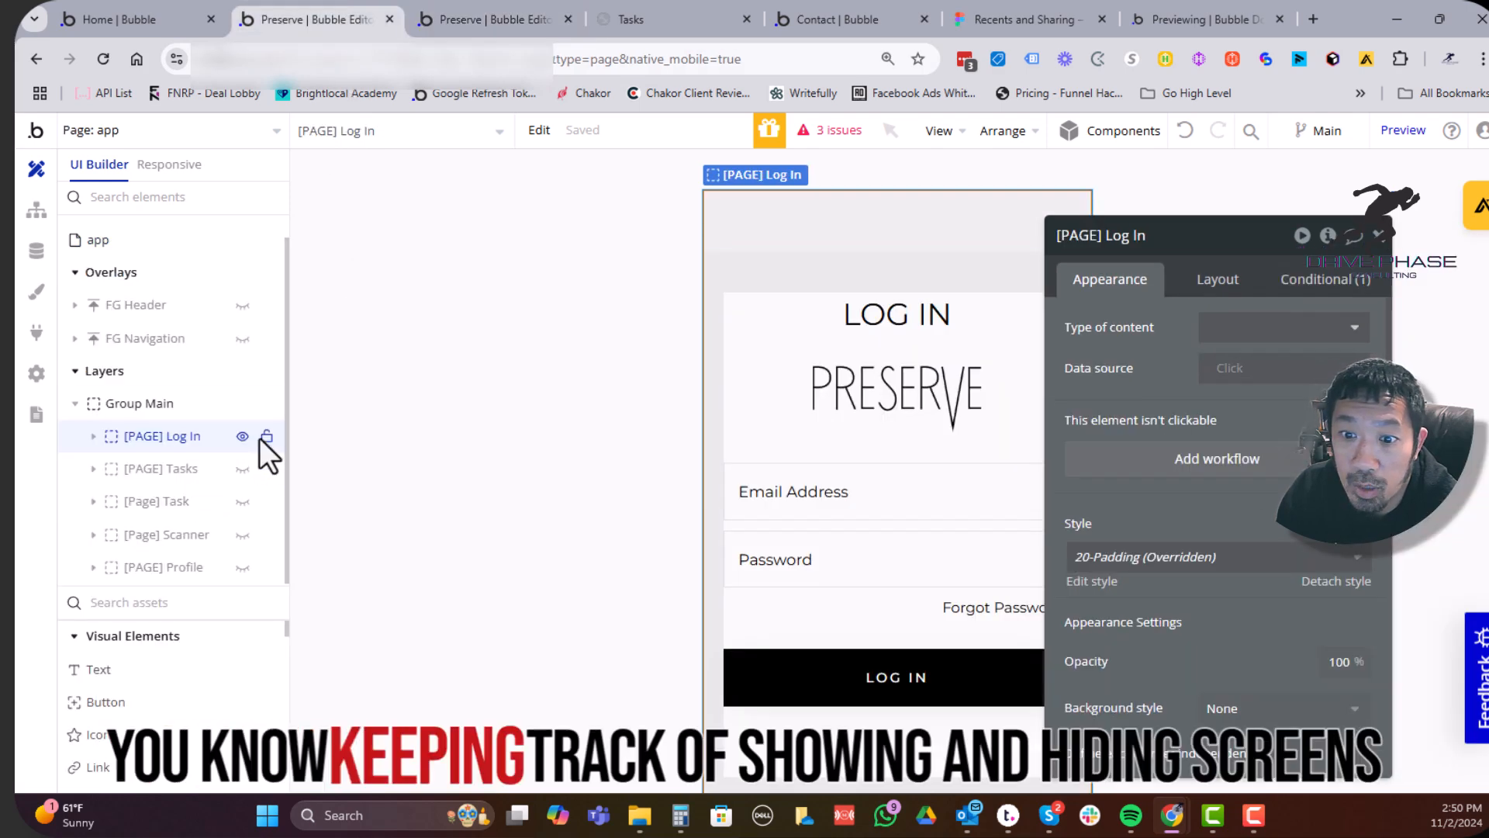
click(242, 470)
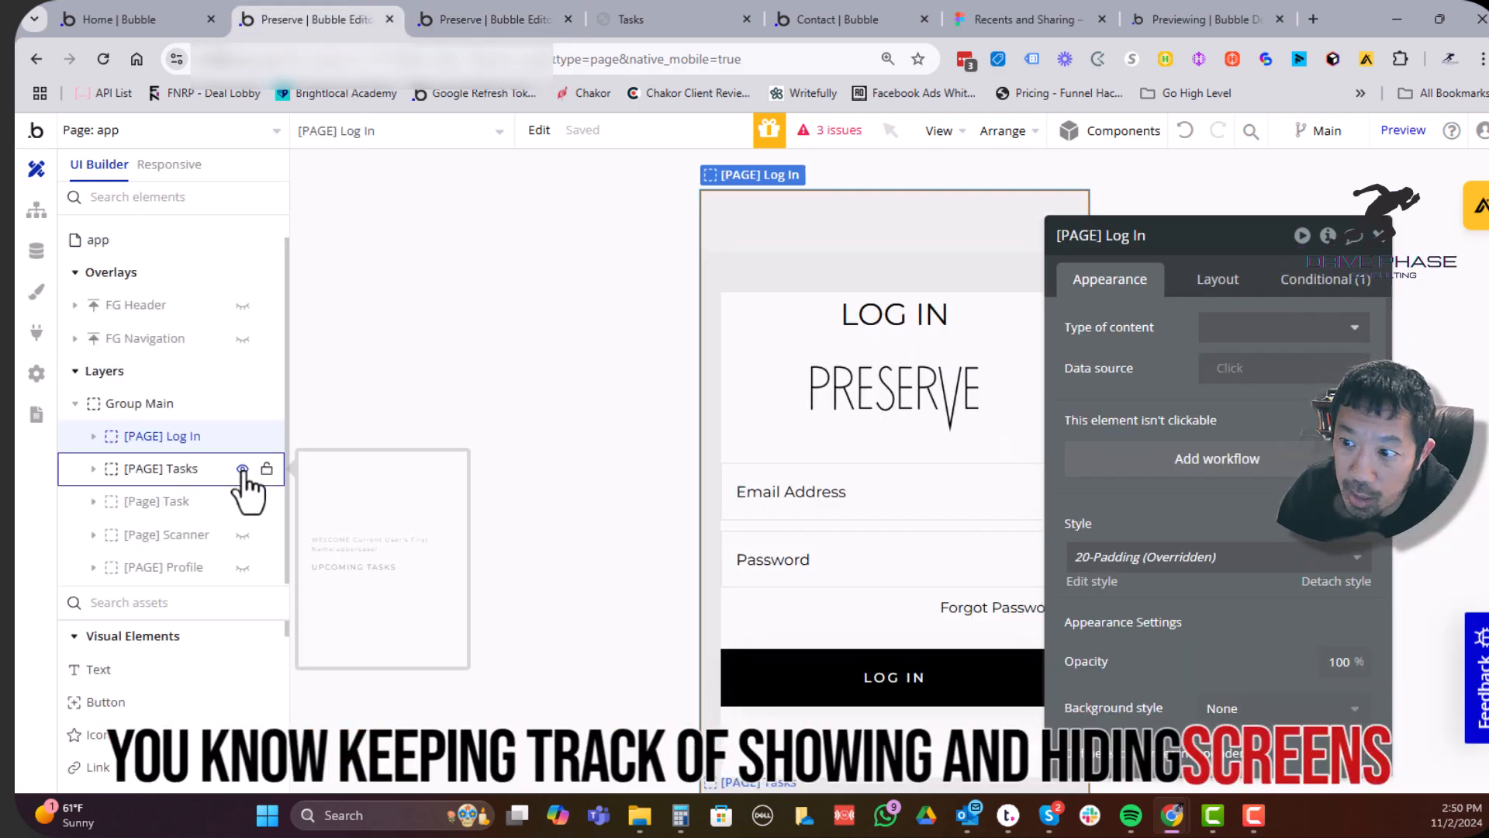
scroll(692, 546, down, 6)
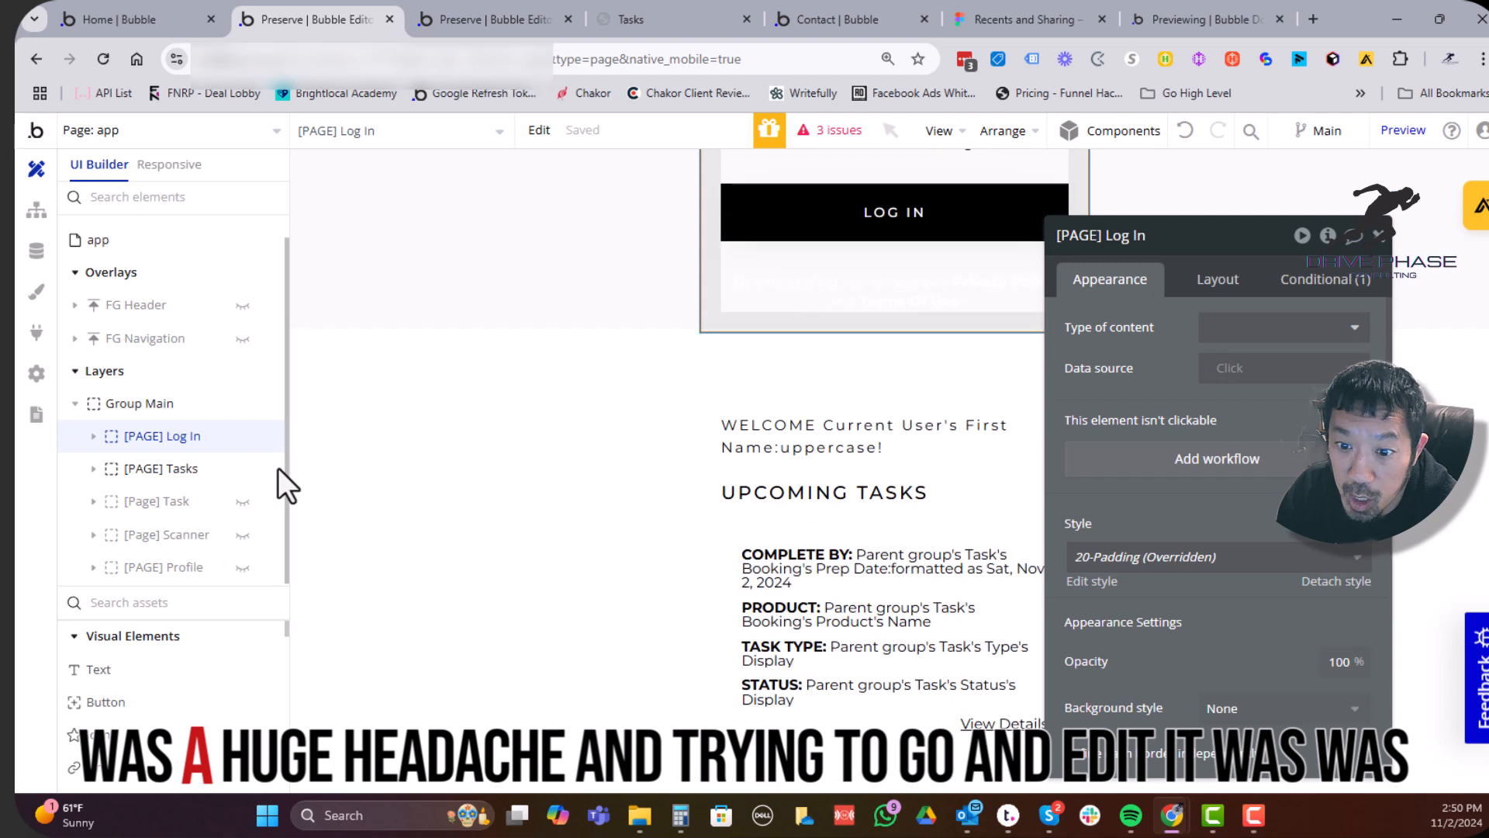
mouse_move(242, 439)
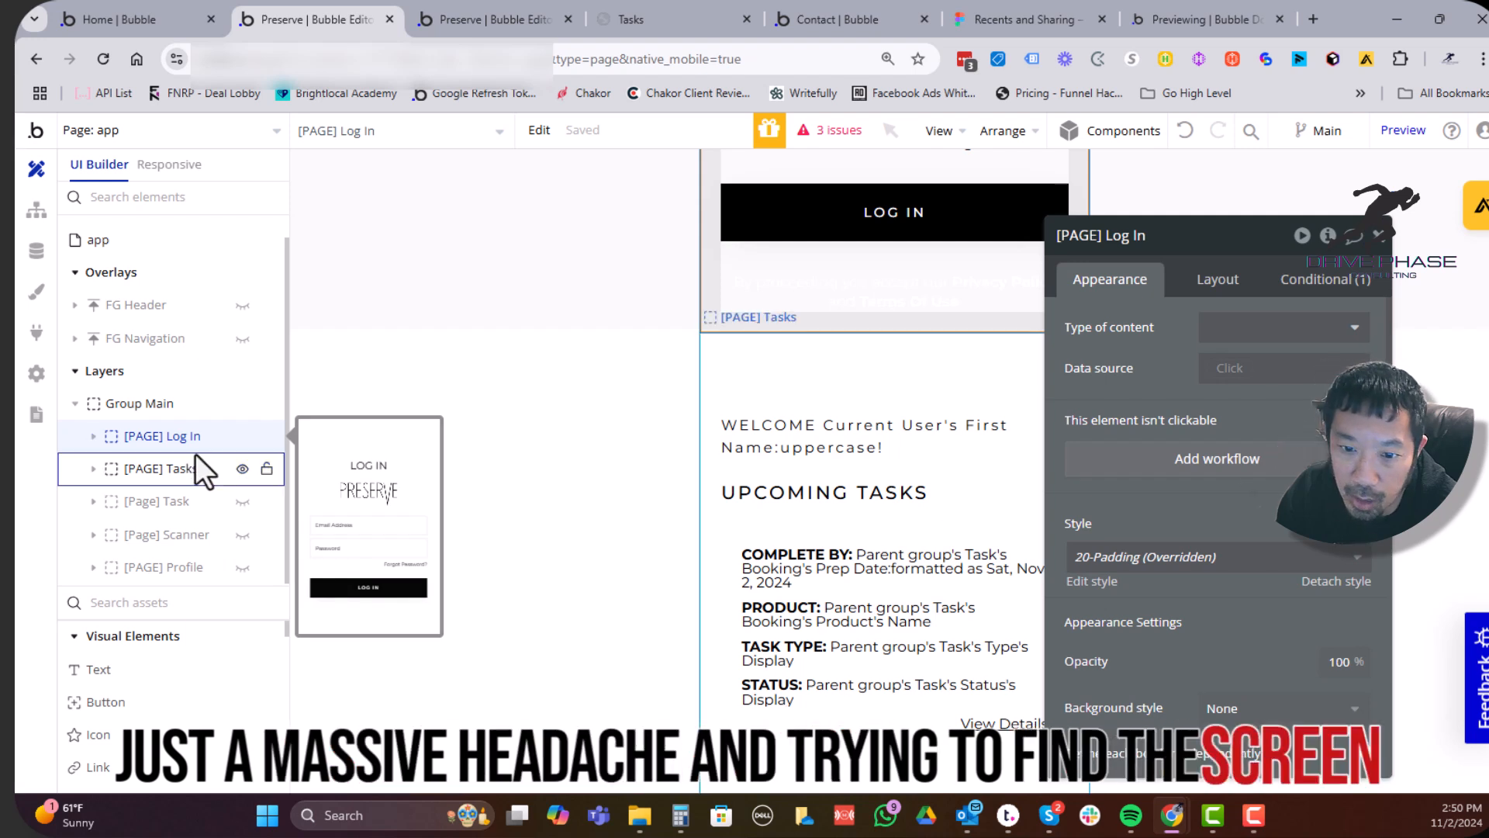
mouse_move(226, 469)
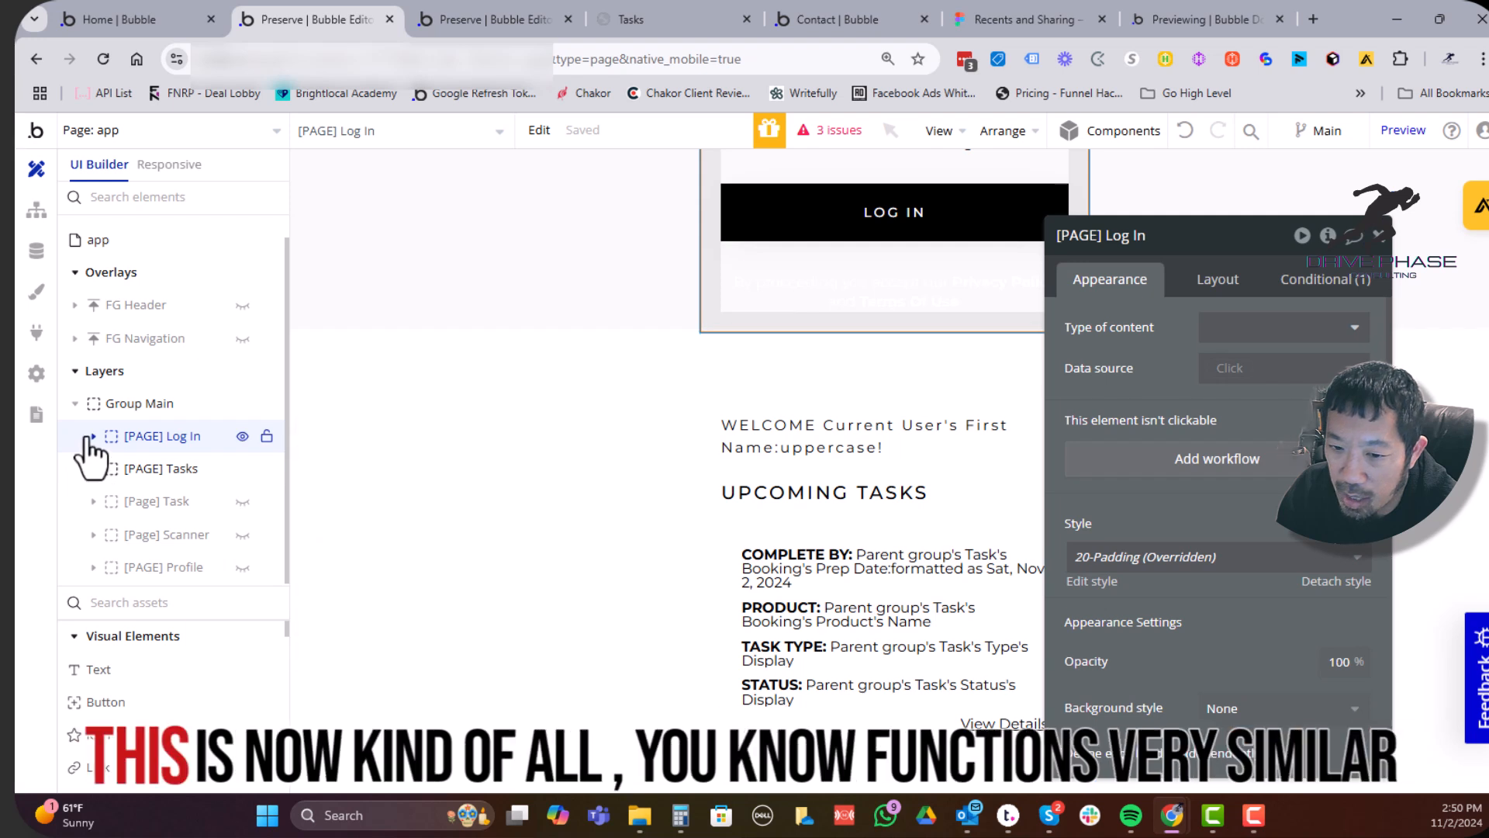
mouse_move(89, 439)
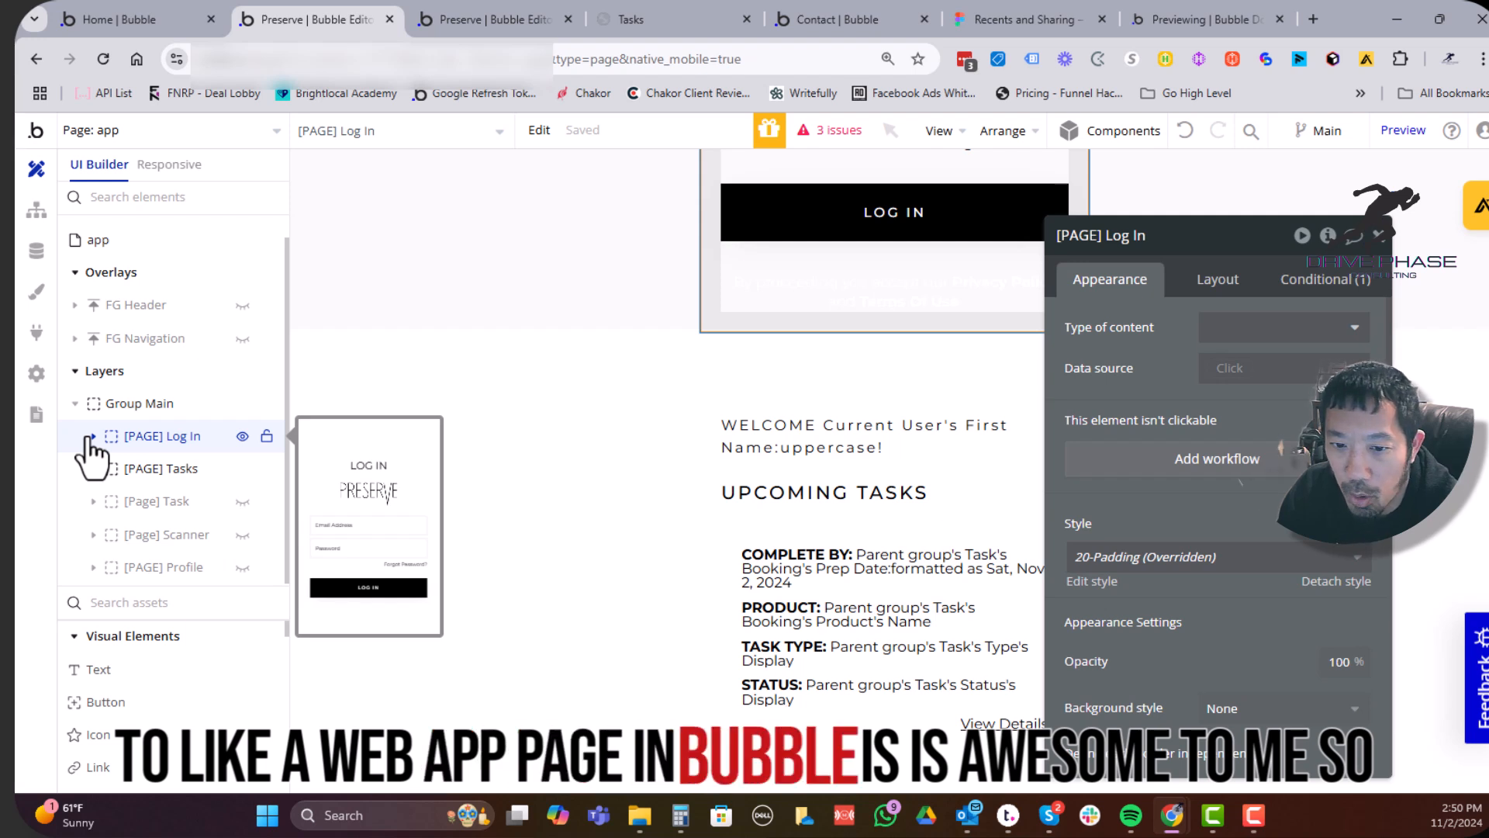
click(242, 469)
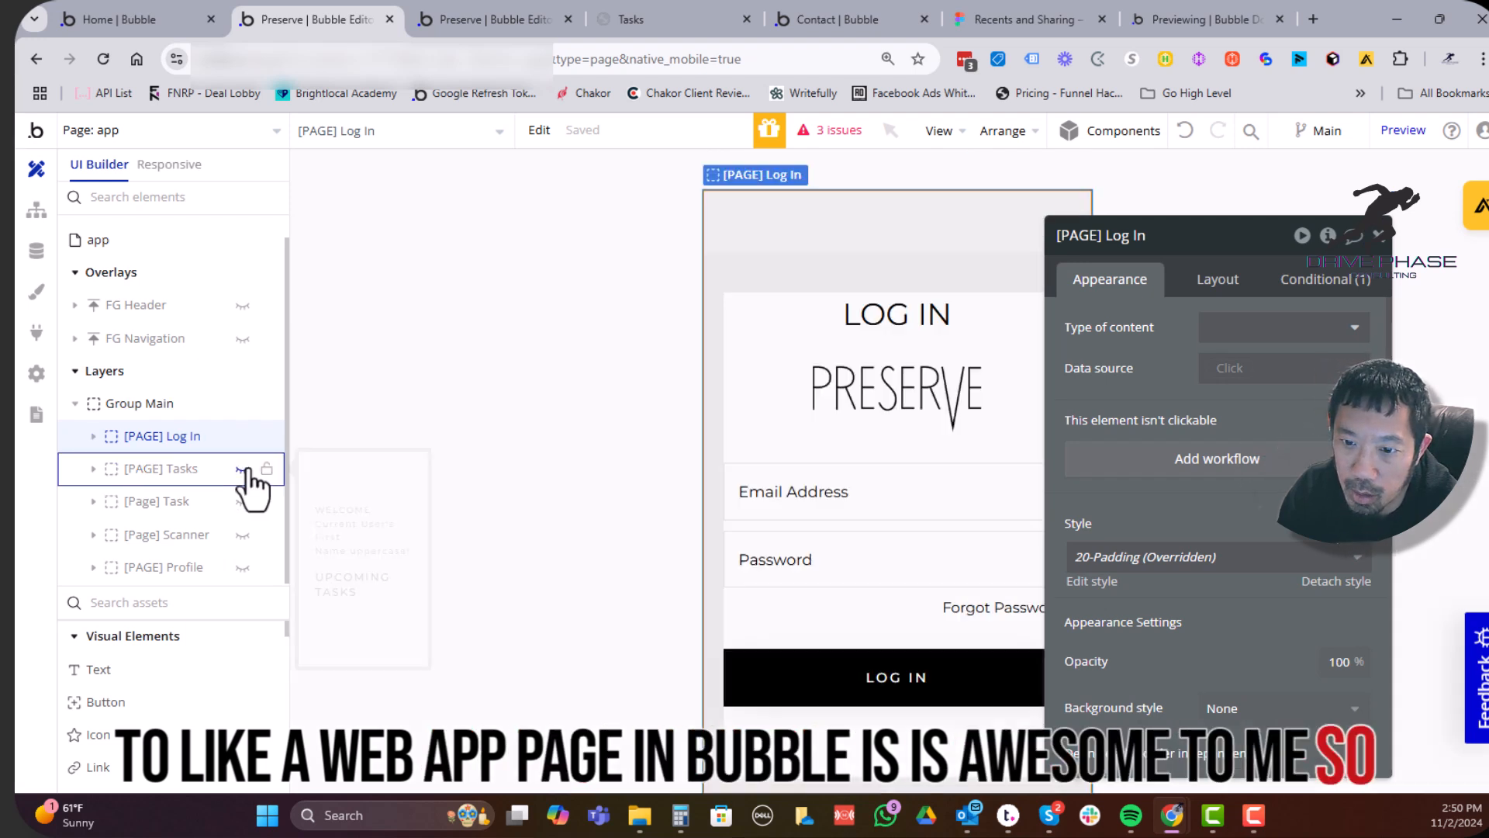
click(242, 436)
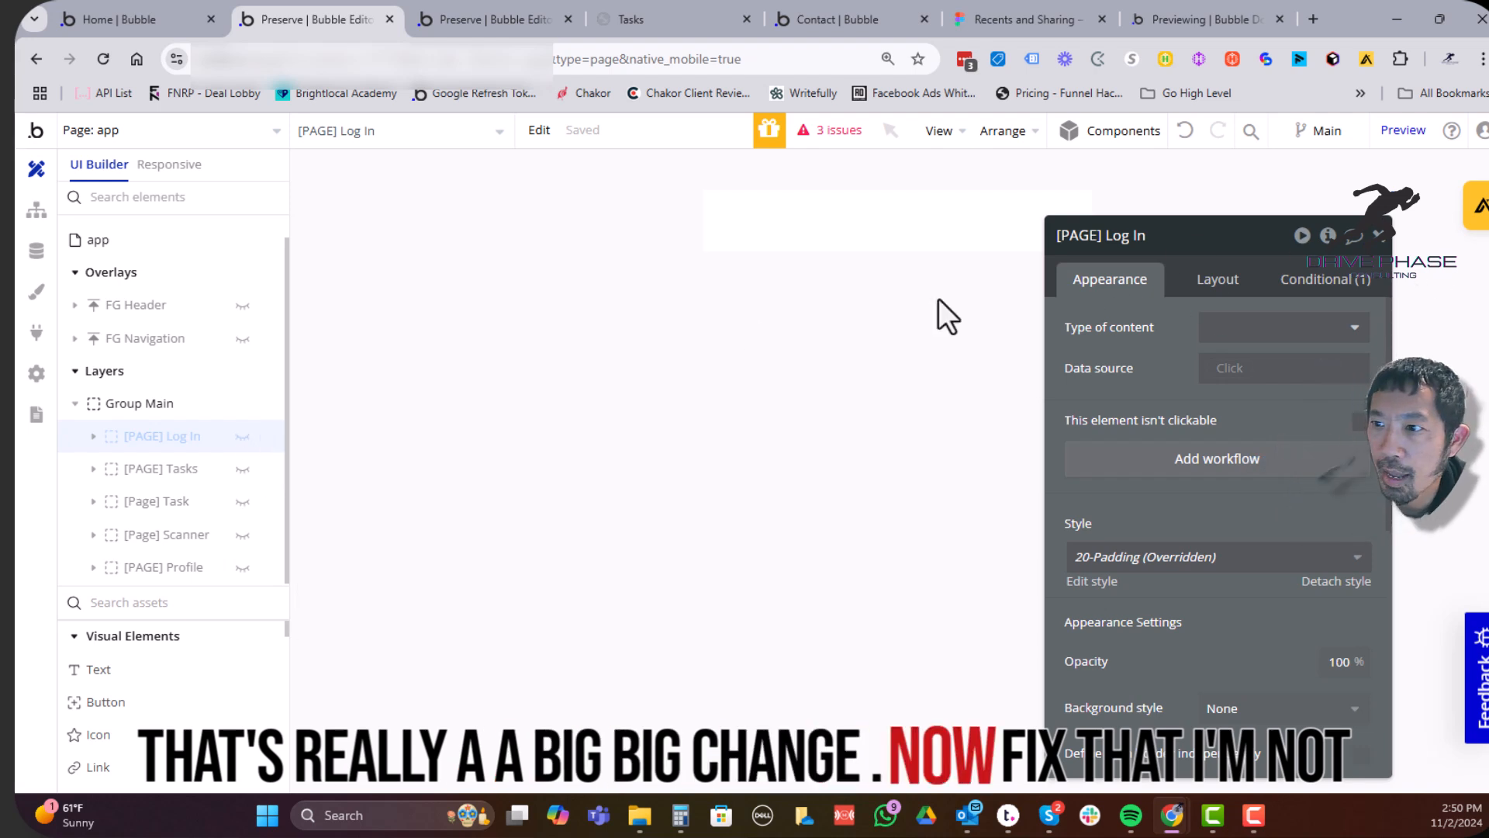
Open the issue list, close the login group's properties, and switch to the app-tasks mobile view
click(838, 130)
click(1379, 234)
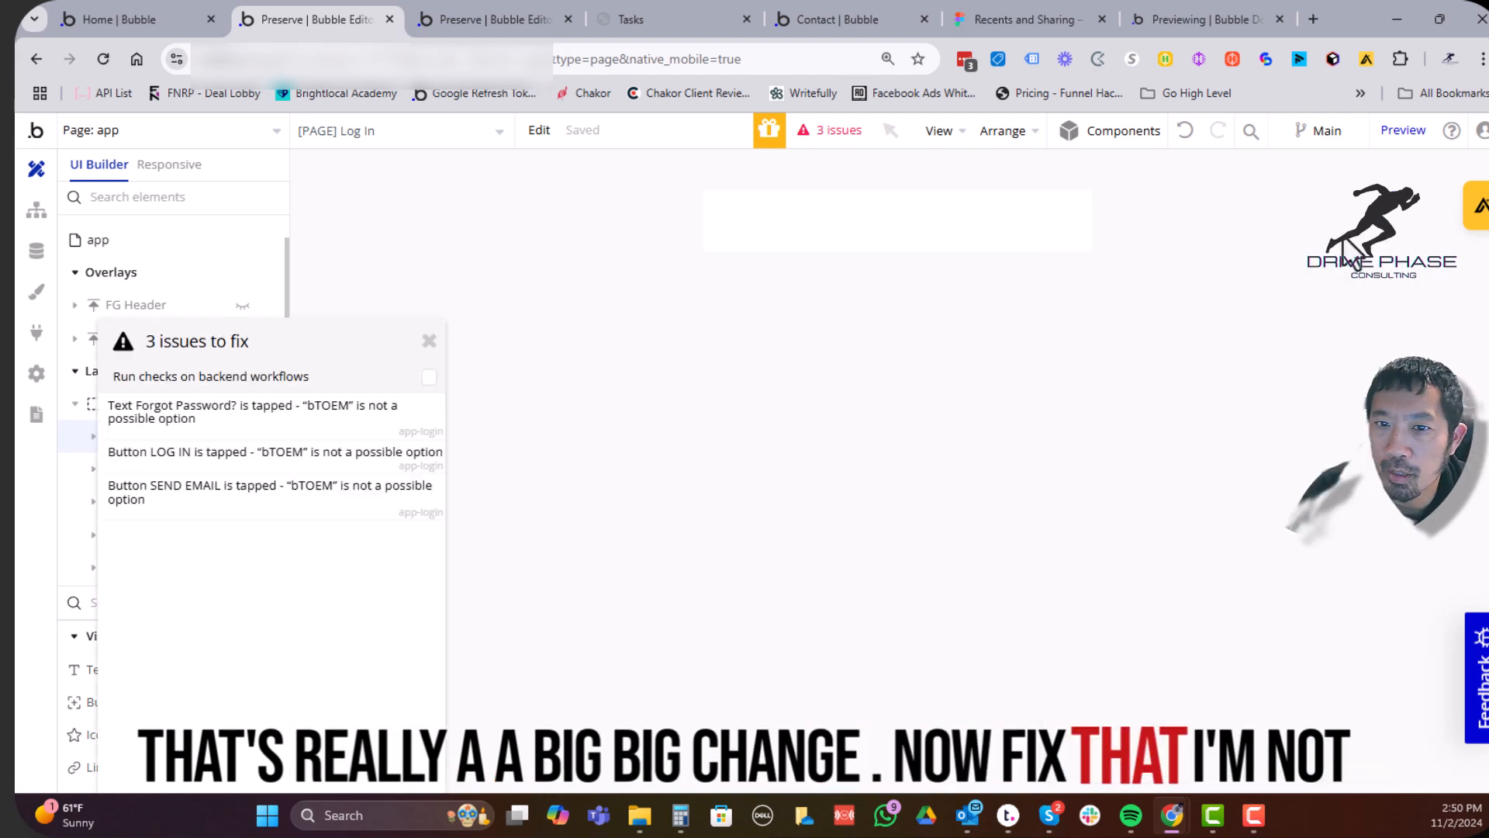
click(214, 137)
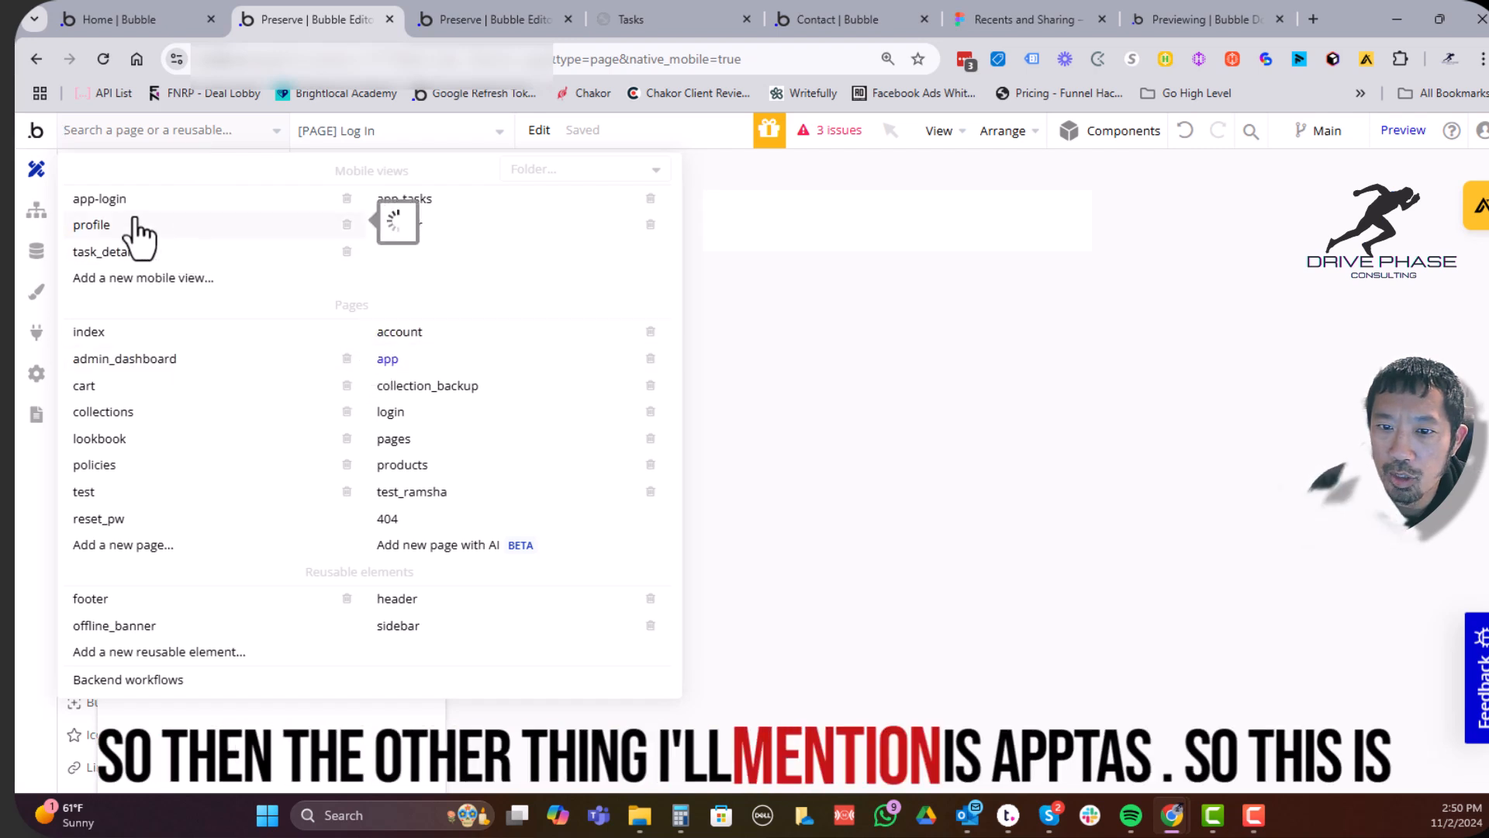
click(443, 204)
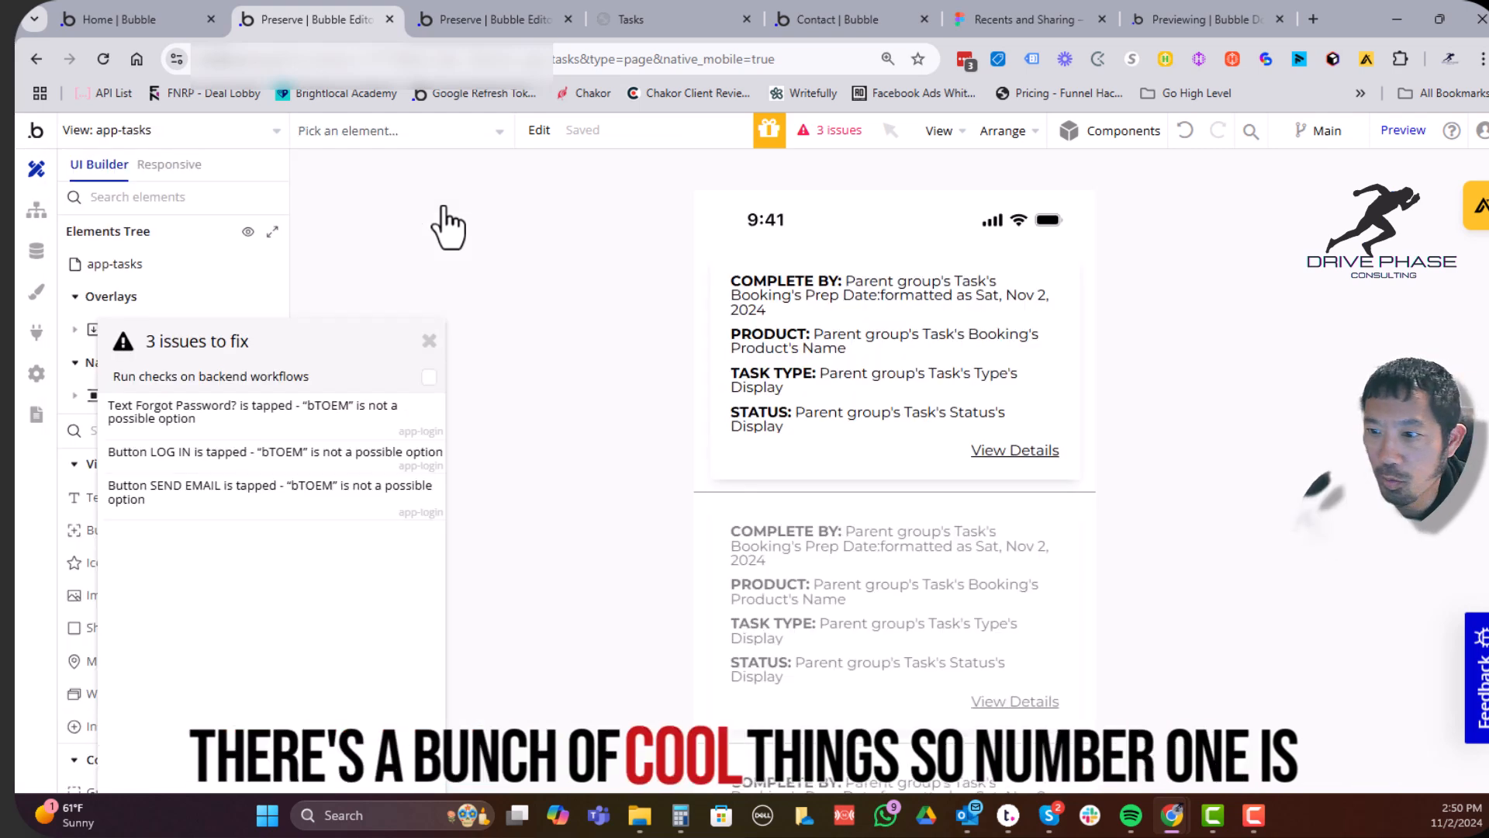
Try a tapped workflow event on the first task item's Group Content and delete that event
double_click(726, 443)
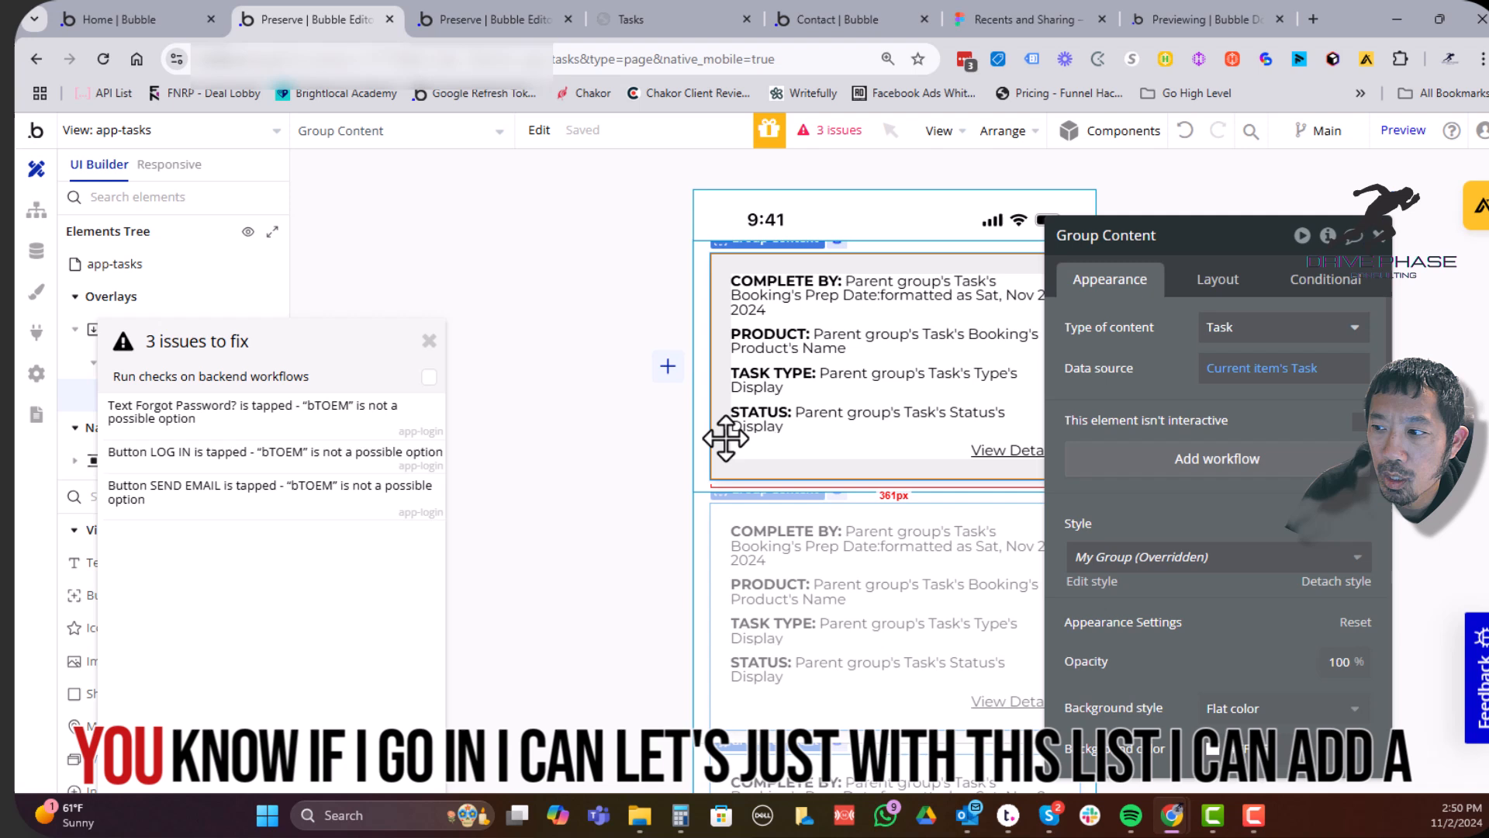
click(429, 342)
click(1207, 462)
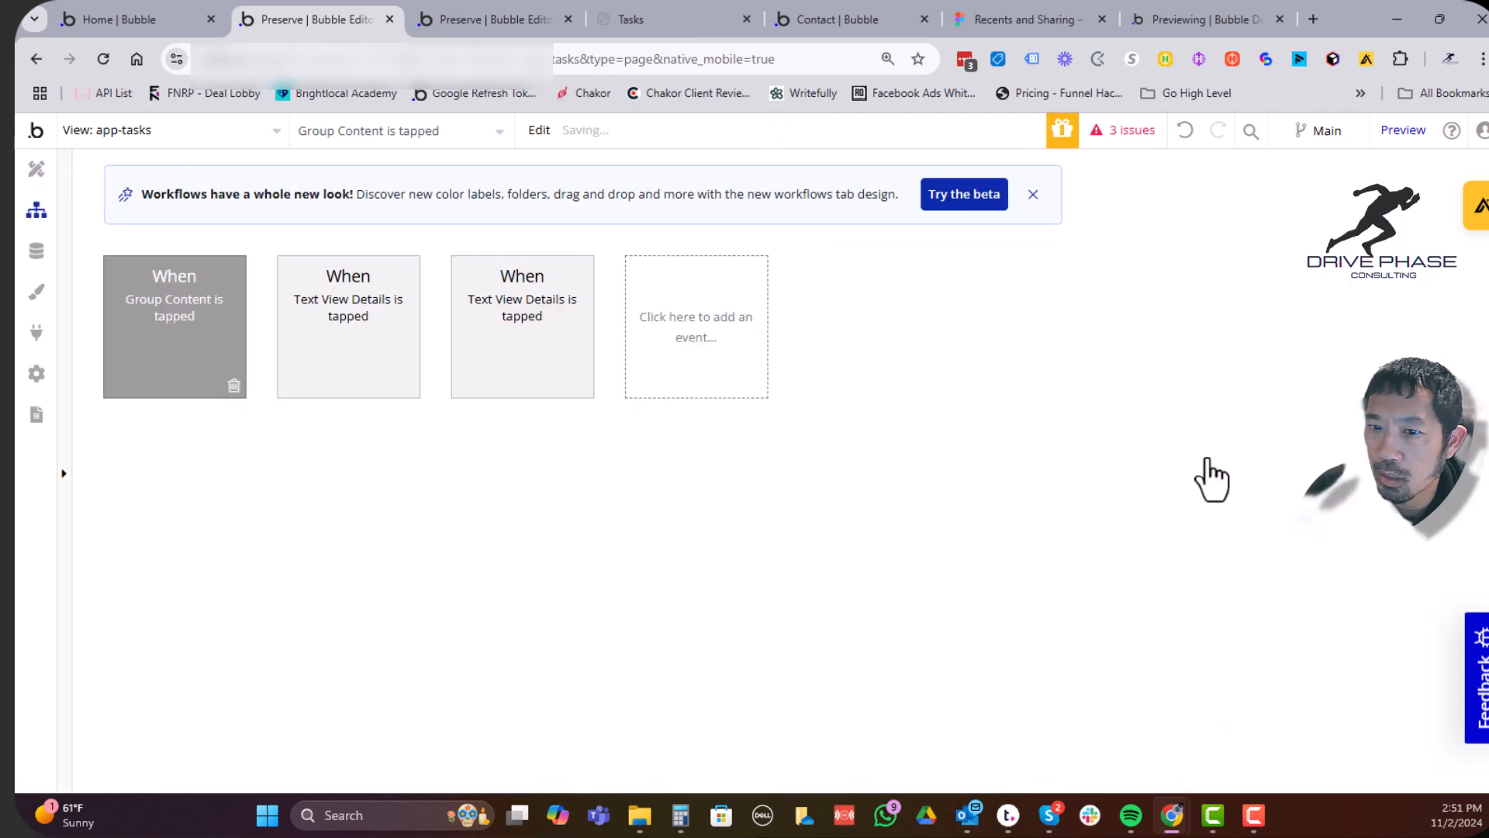
click(184, 342)
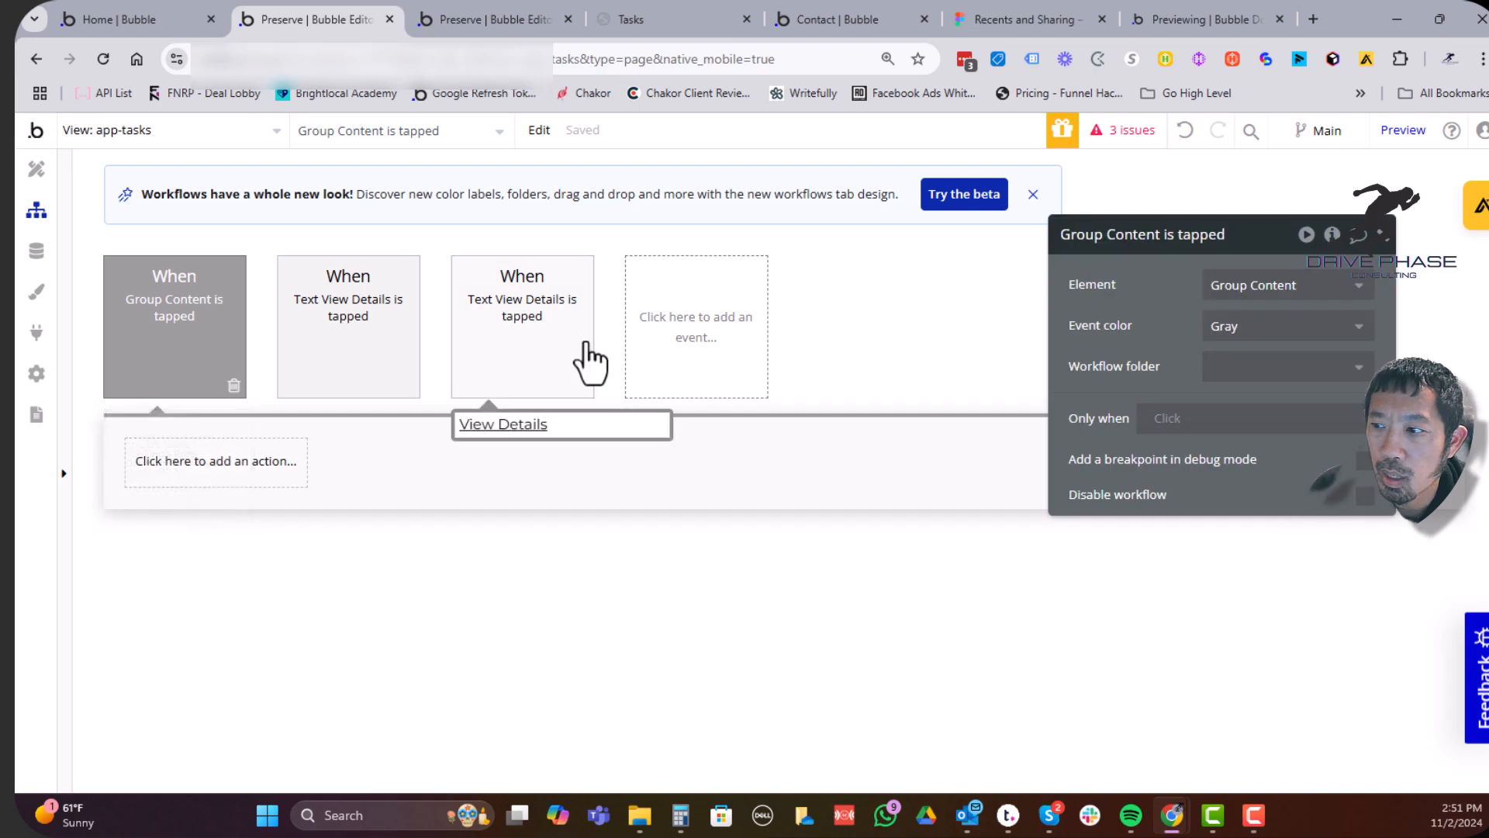
mouse_move(182, 335)
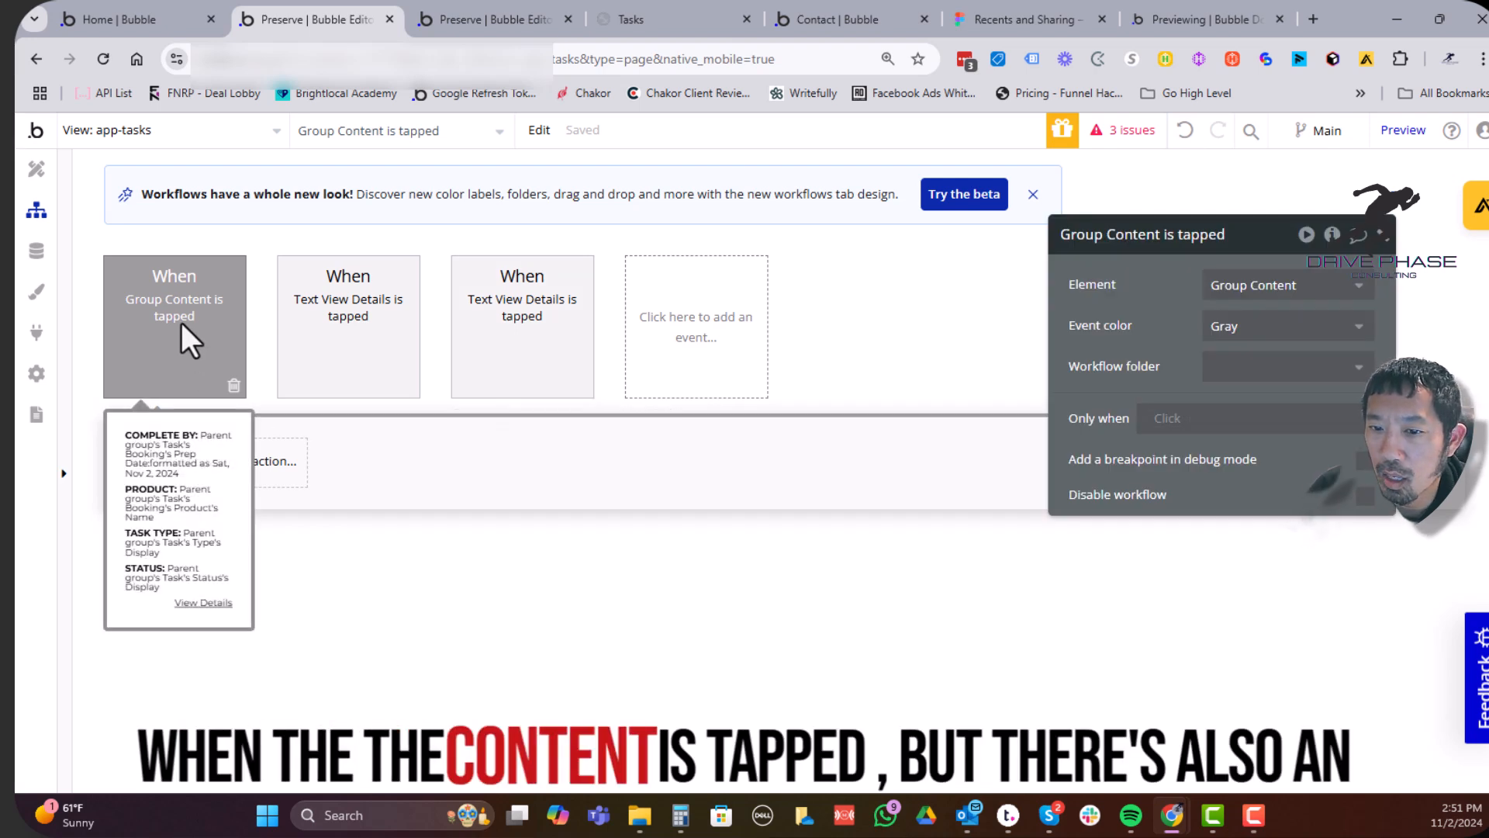
click(232, 386)
Add an "An element is pressed" workflow event to the app-tasks view and open its element choices
click(504, 346)
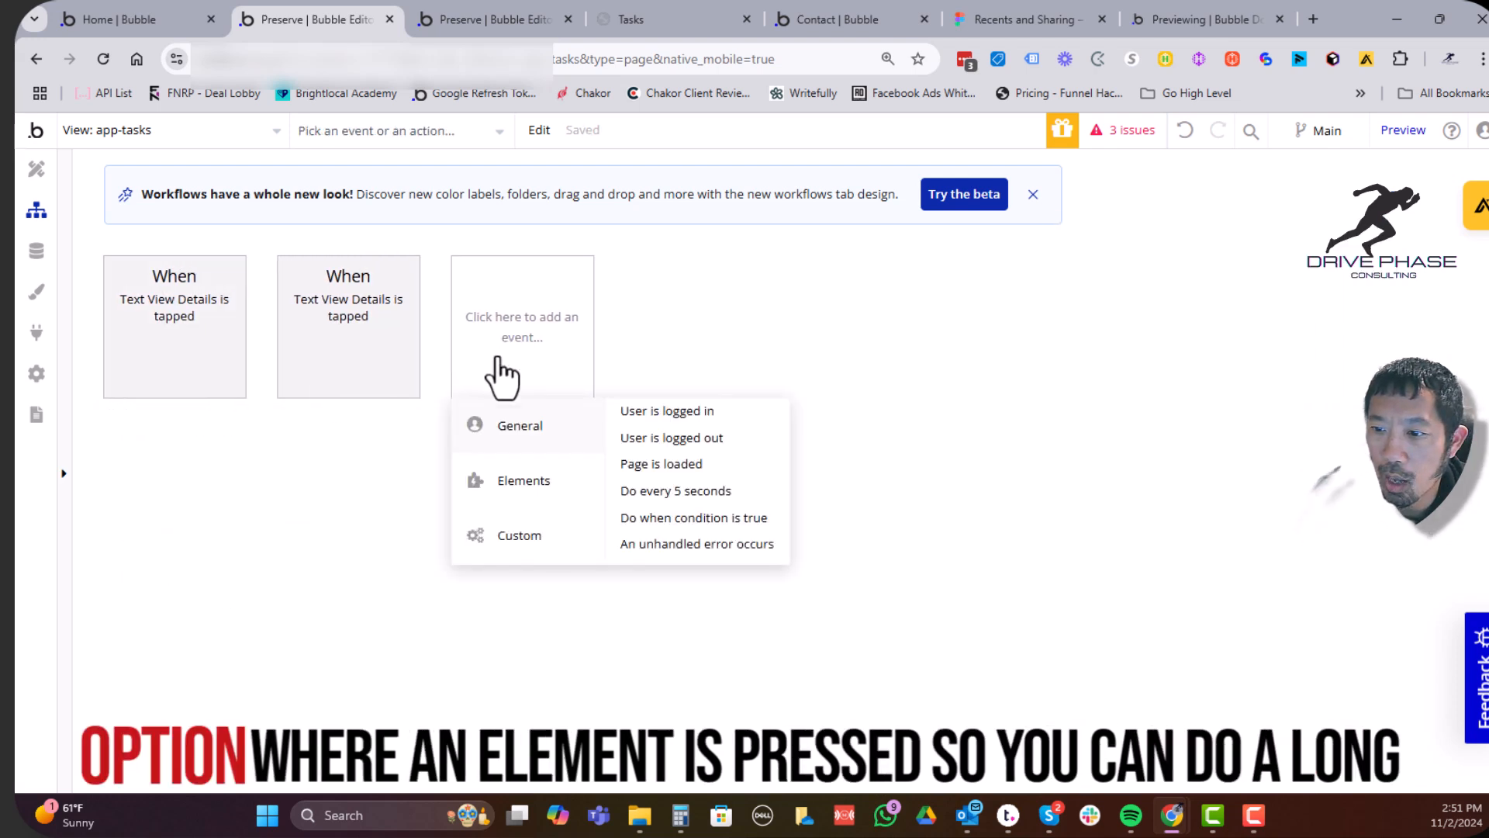
mouse_move(523, 485)
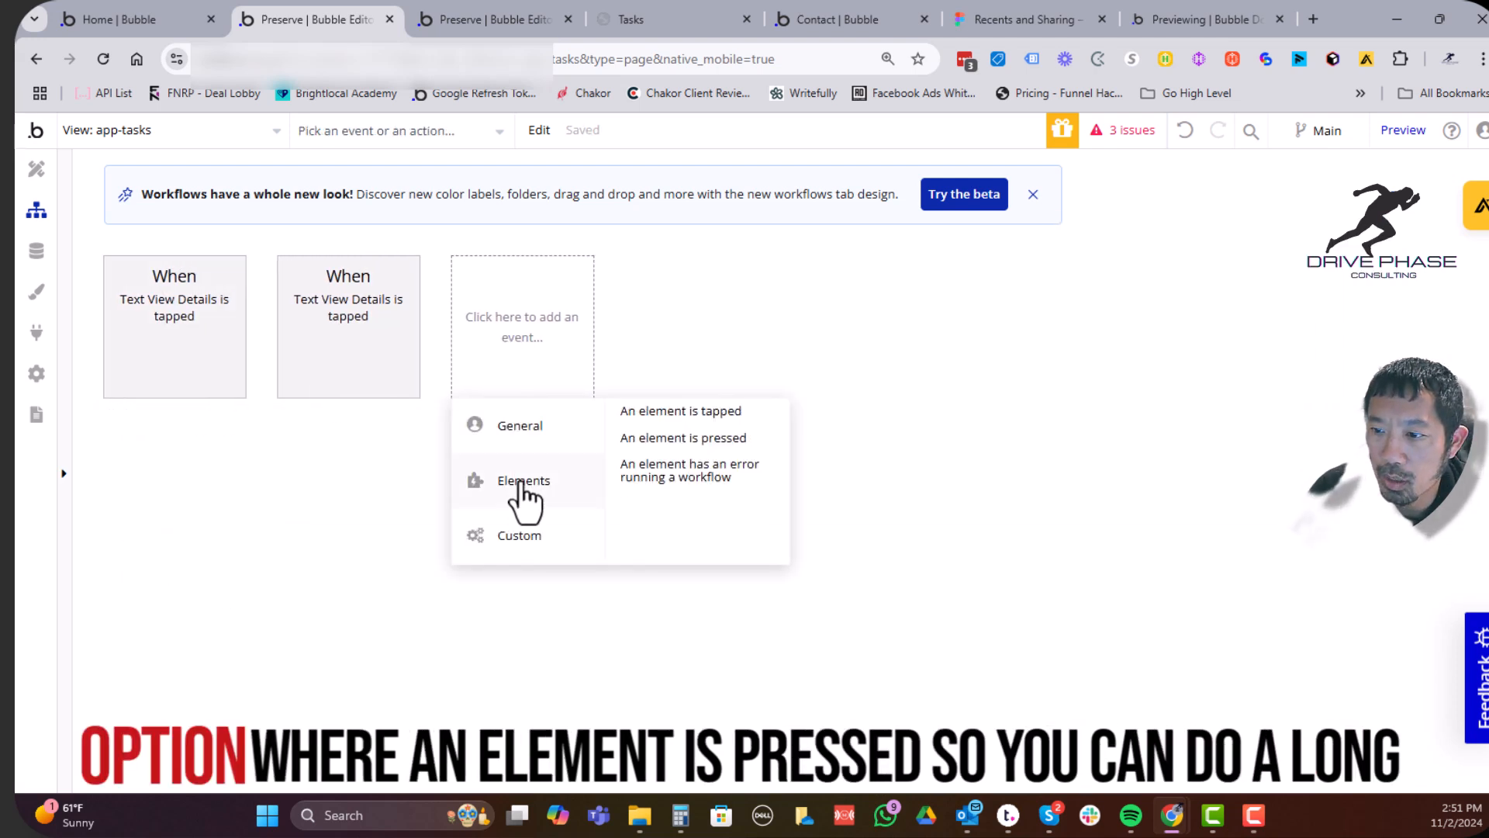
click(655, 440)
click(1261, 289)
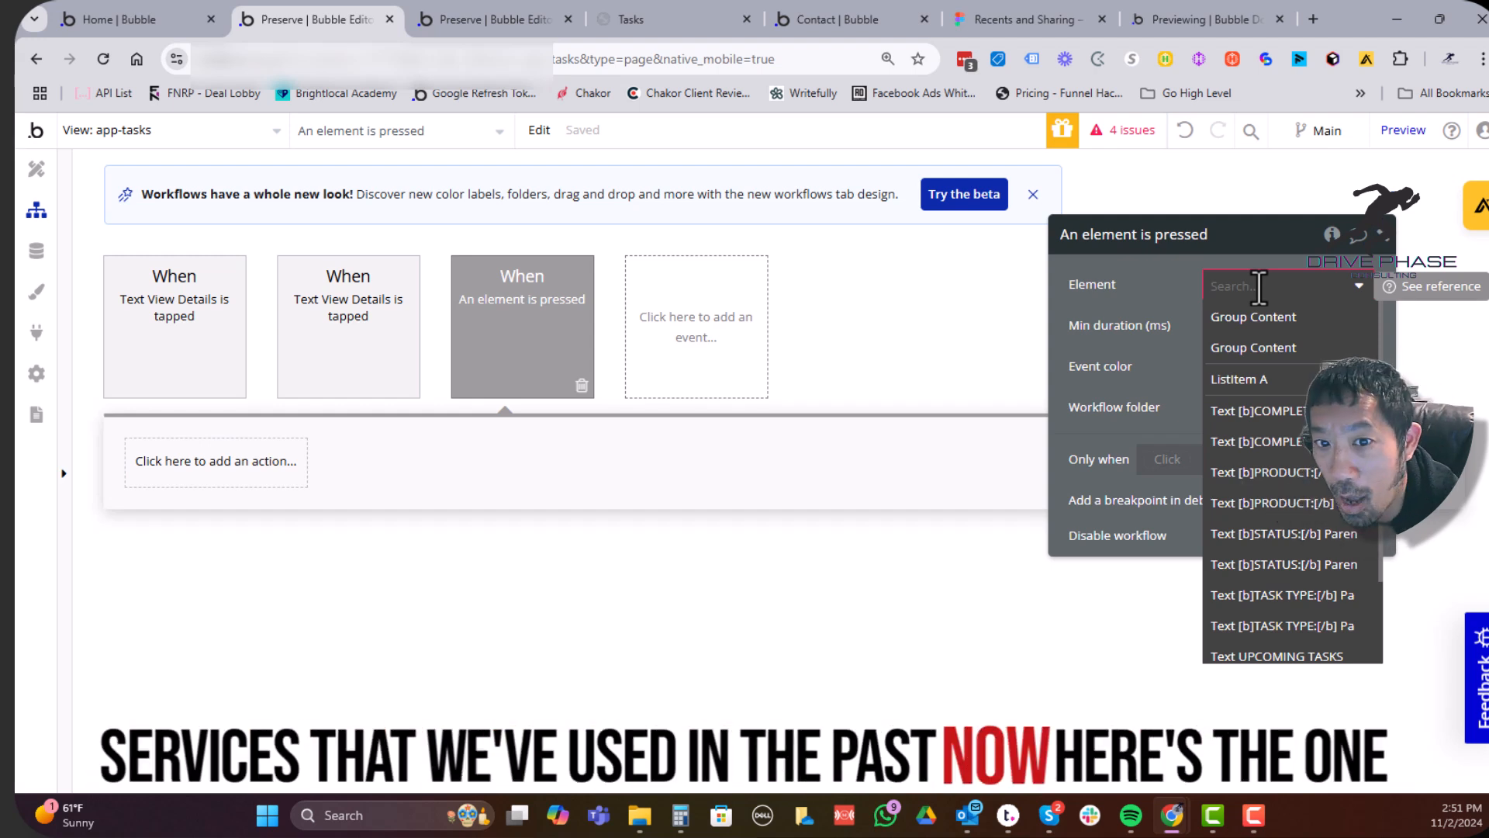
Return to the app-tasks design and add two trailing swipe actions to ListItem A in the task list
click(31, 186)
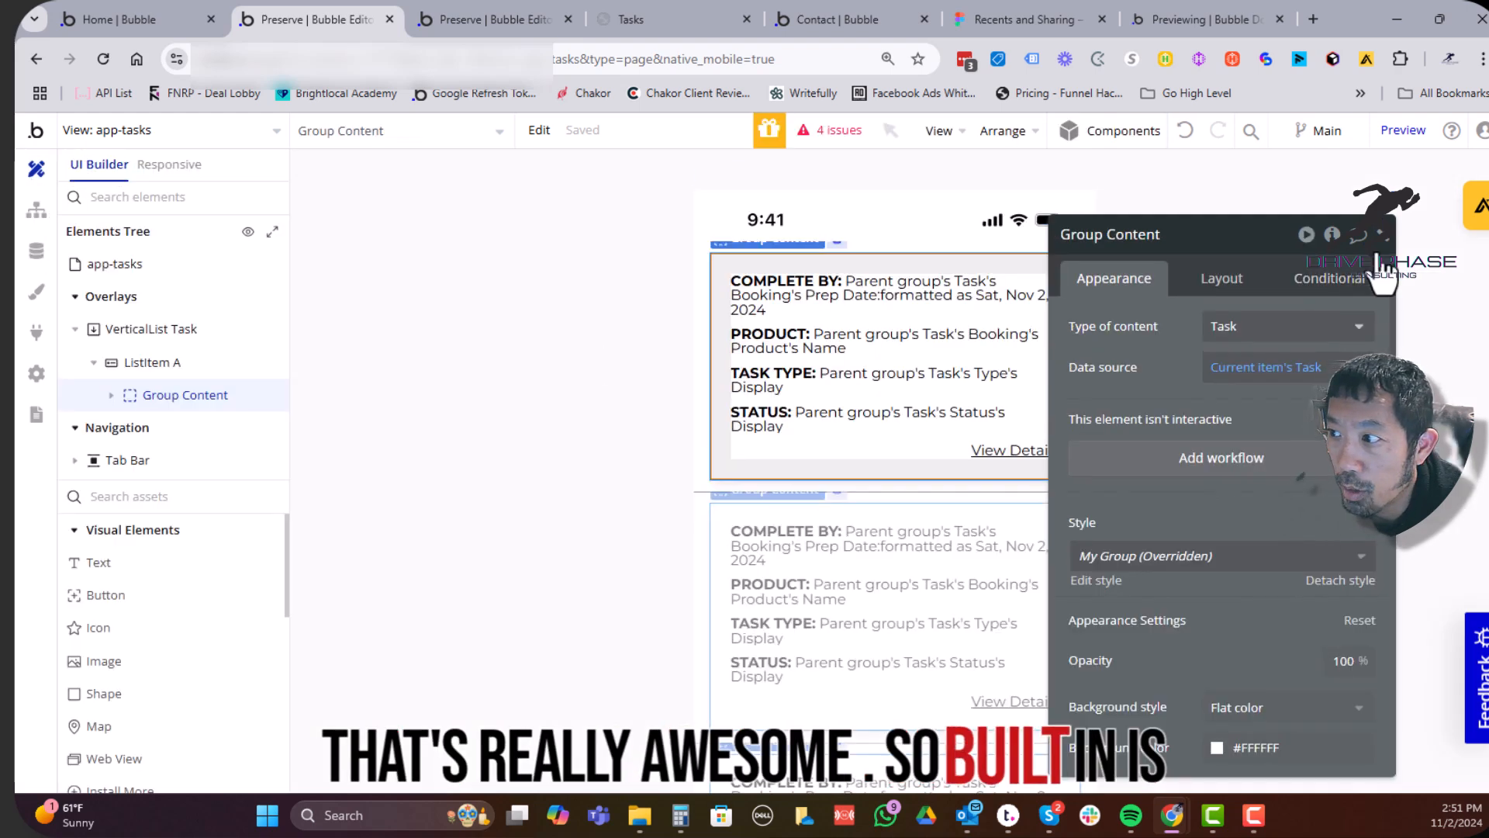
click(1383, 236)
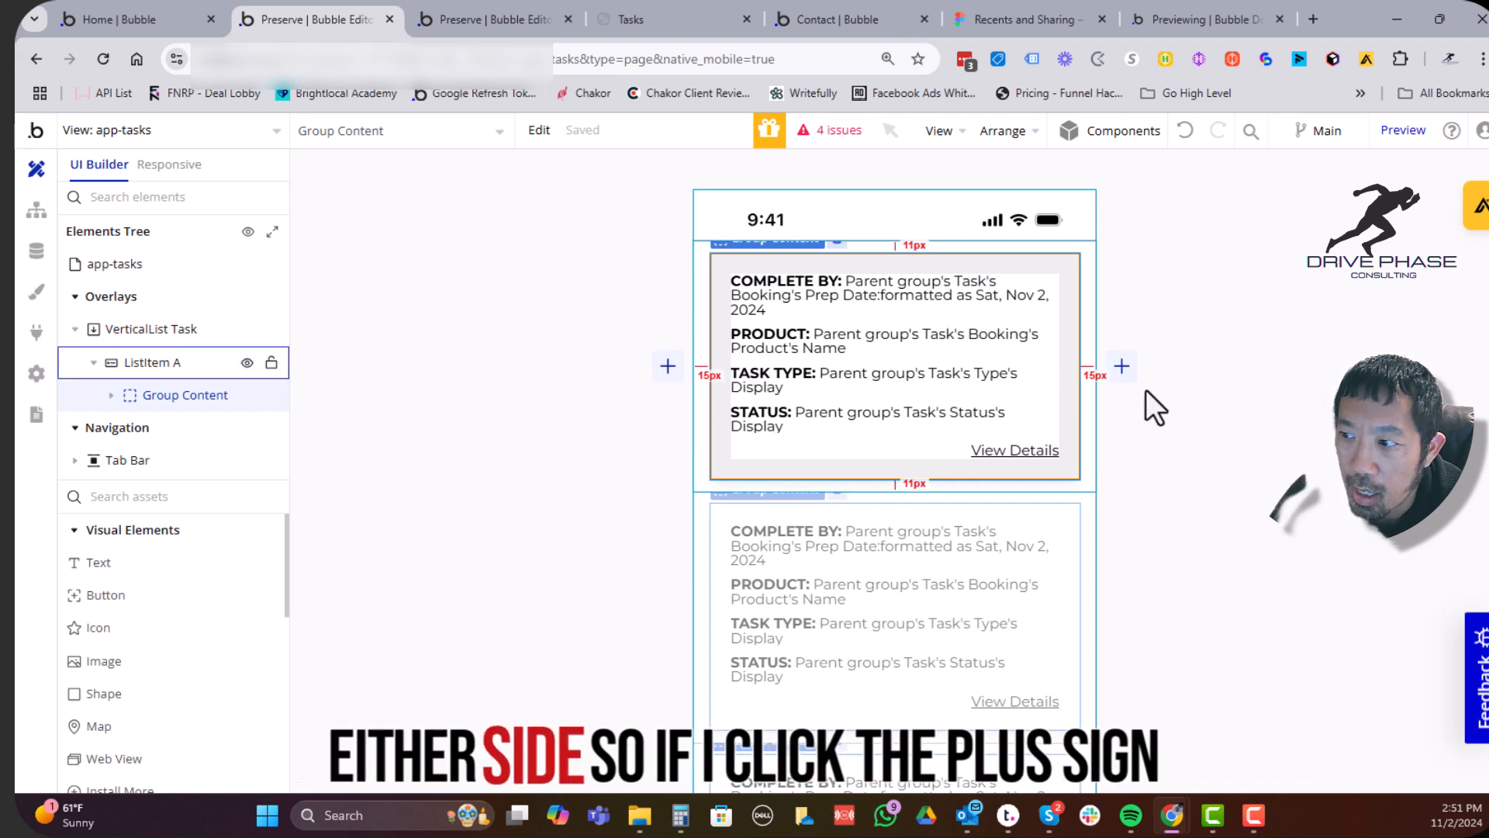
click(1122, 368)
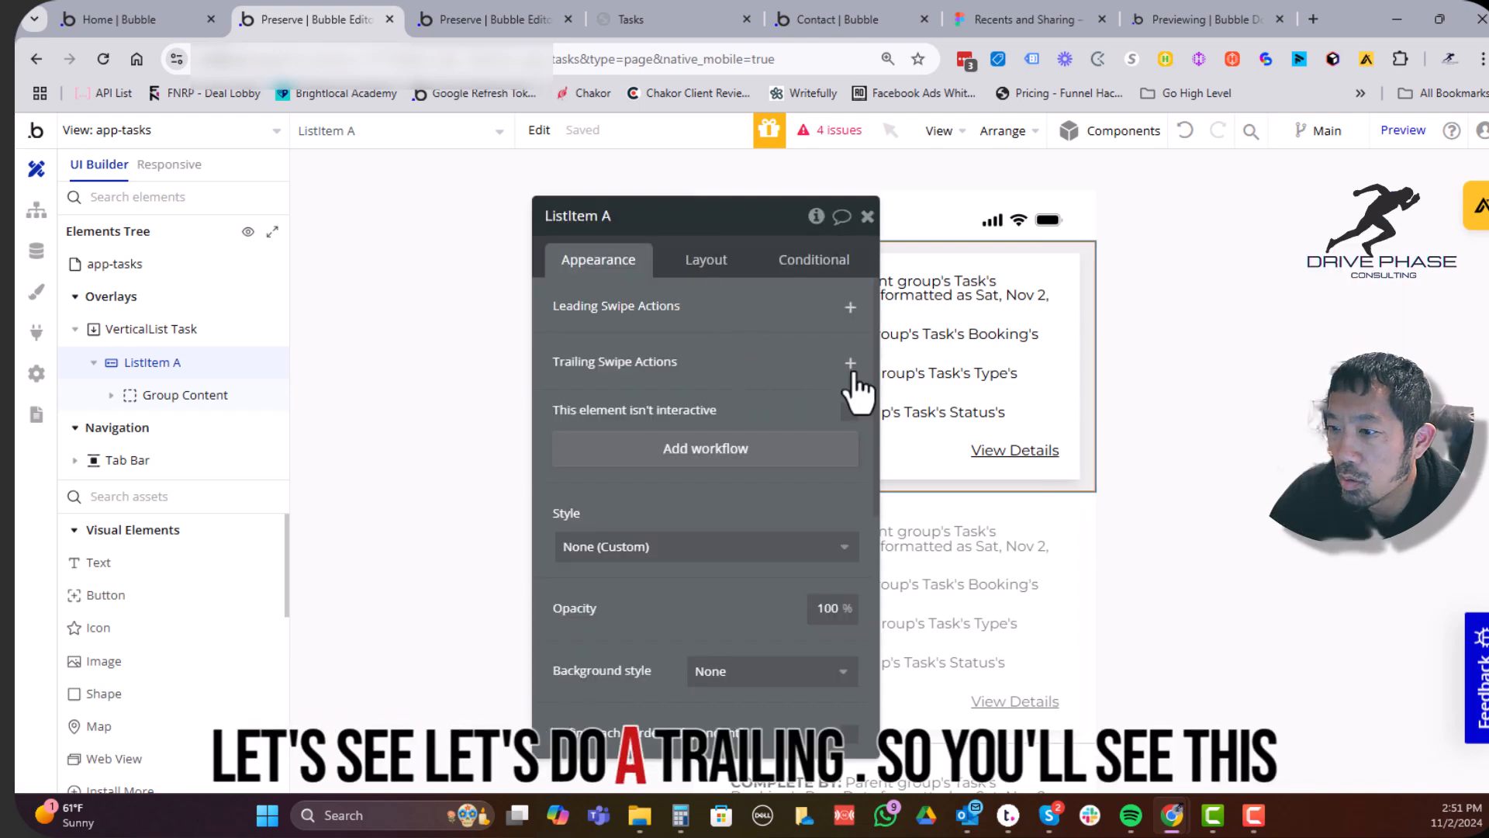
click(851, 363)
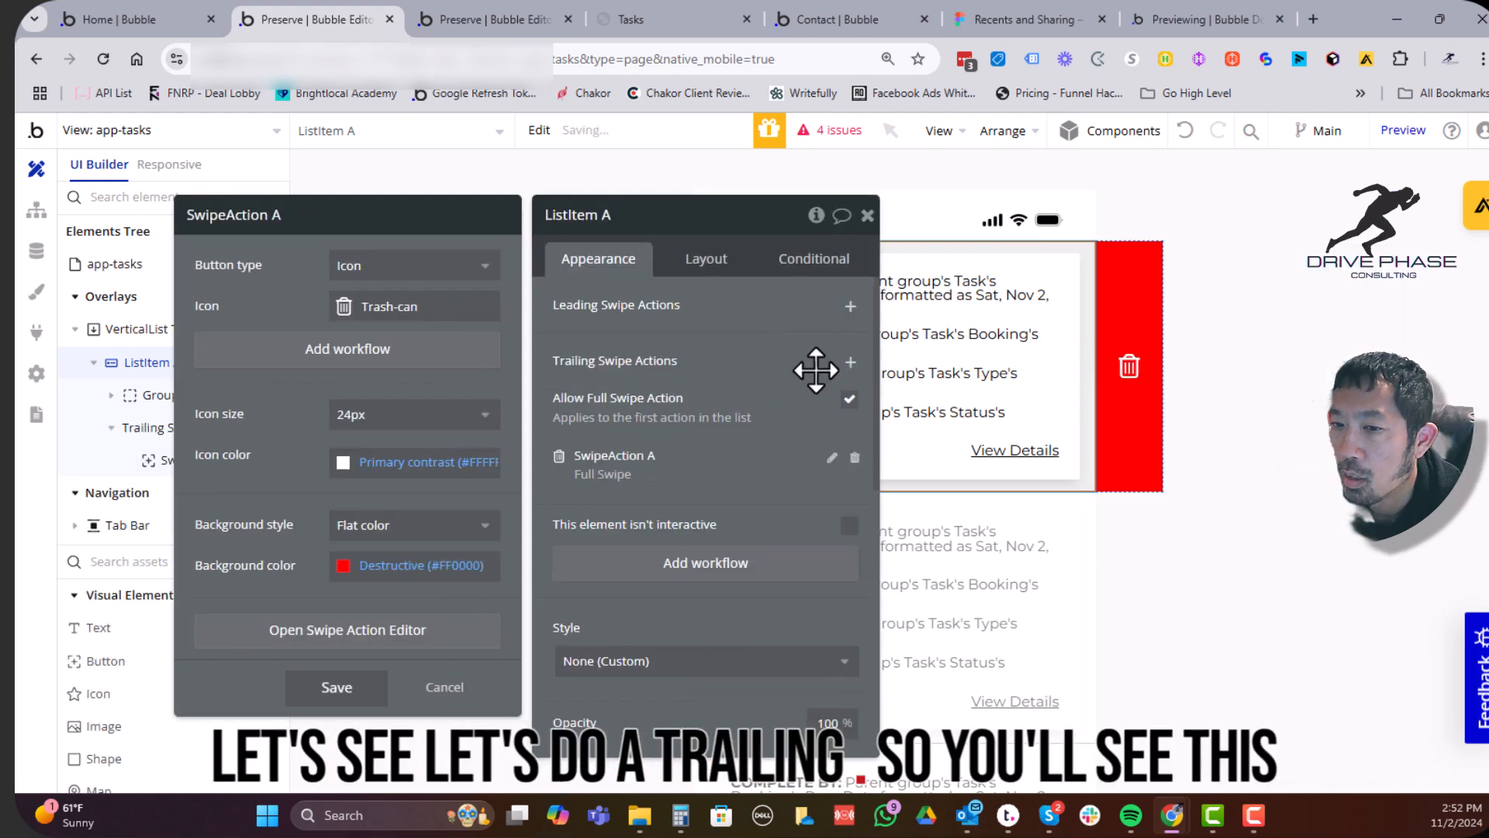
click(866, 216)
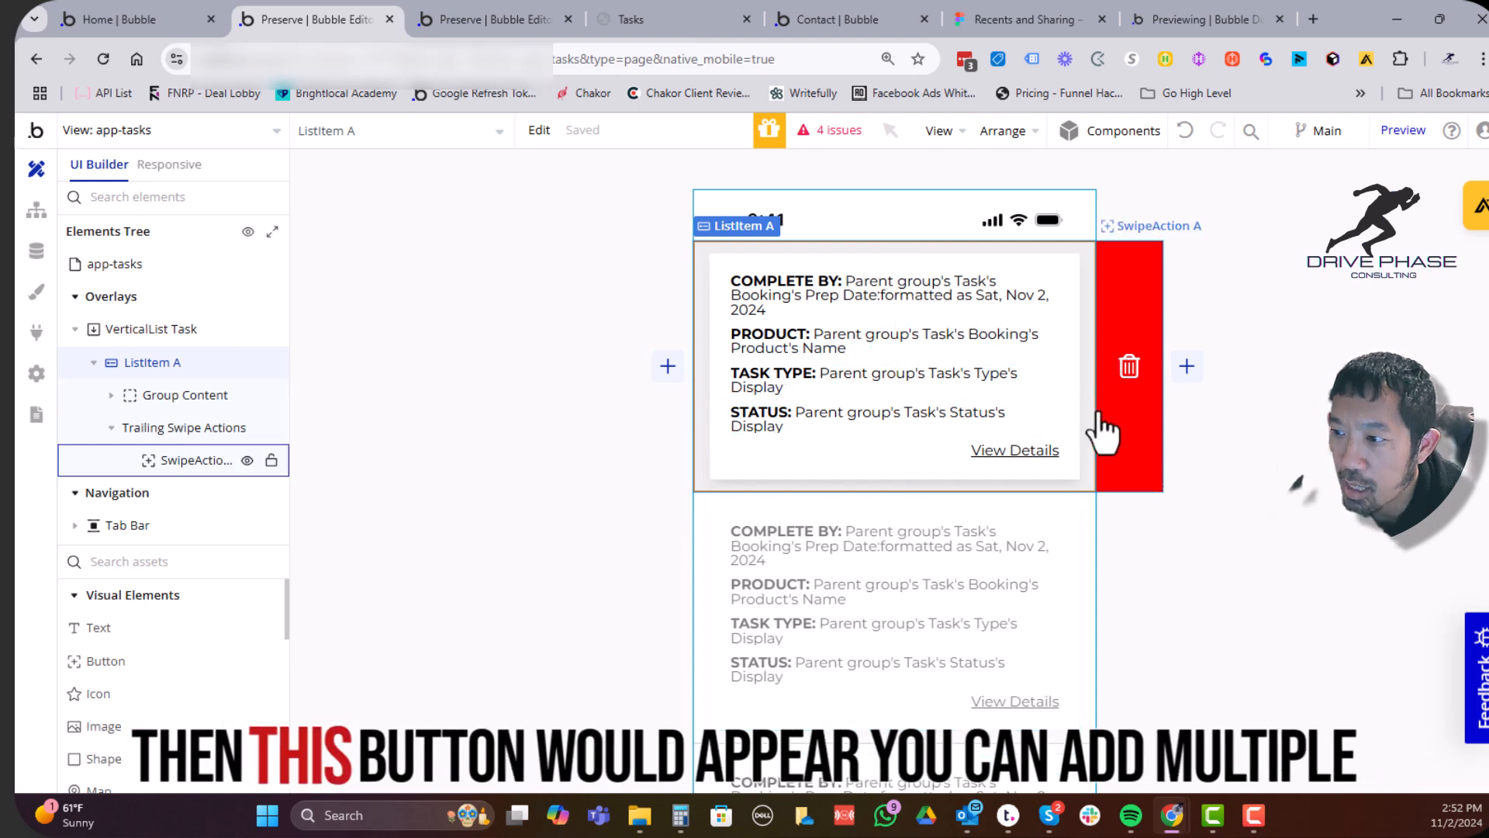
click(1187, 366)
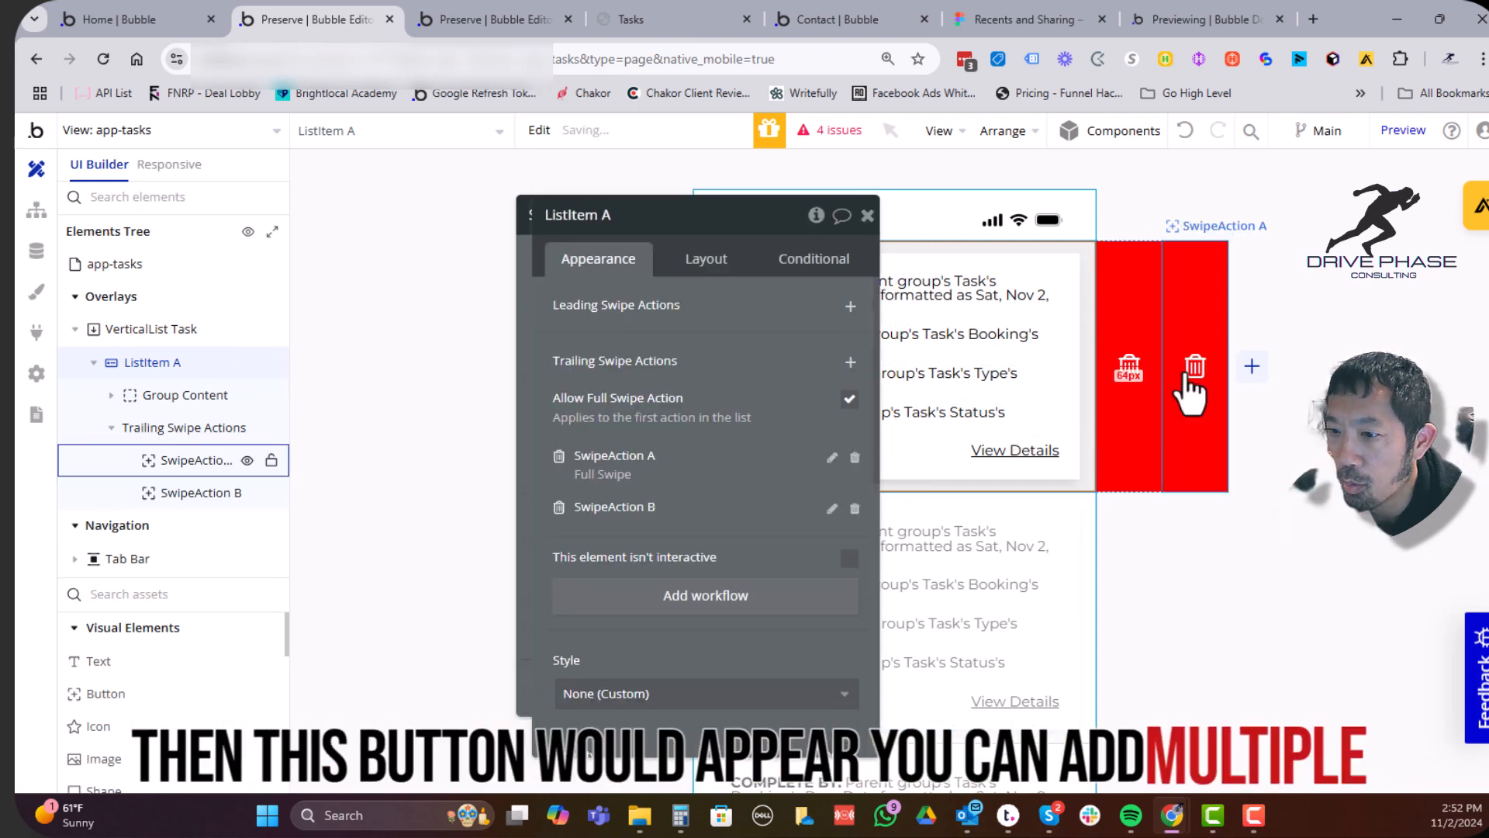
Give SwipeAction B in the task list a Face-smile icon and a green background colour
click(1189, 385)
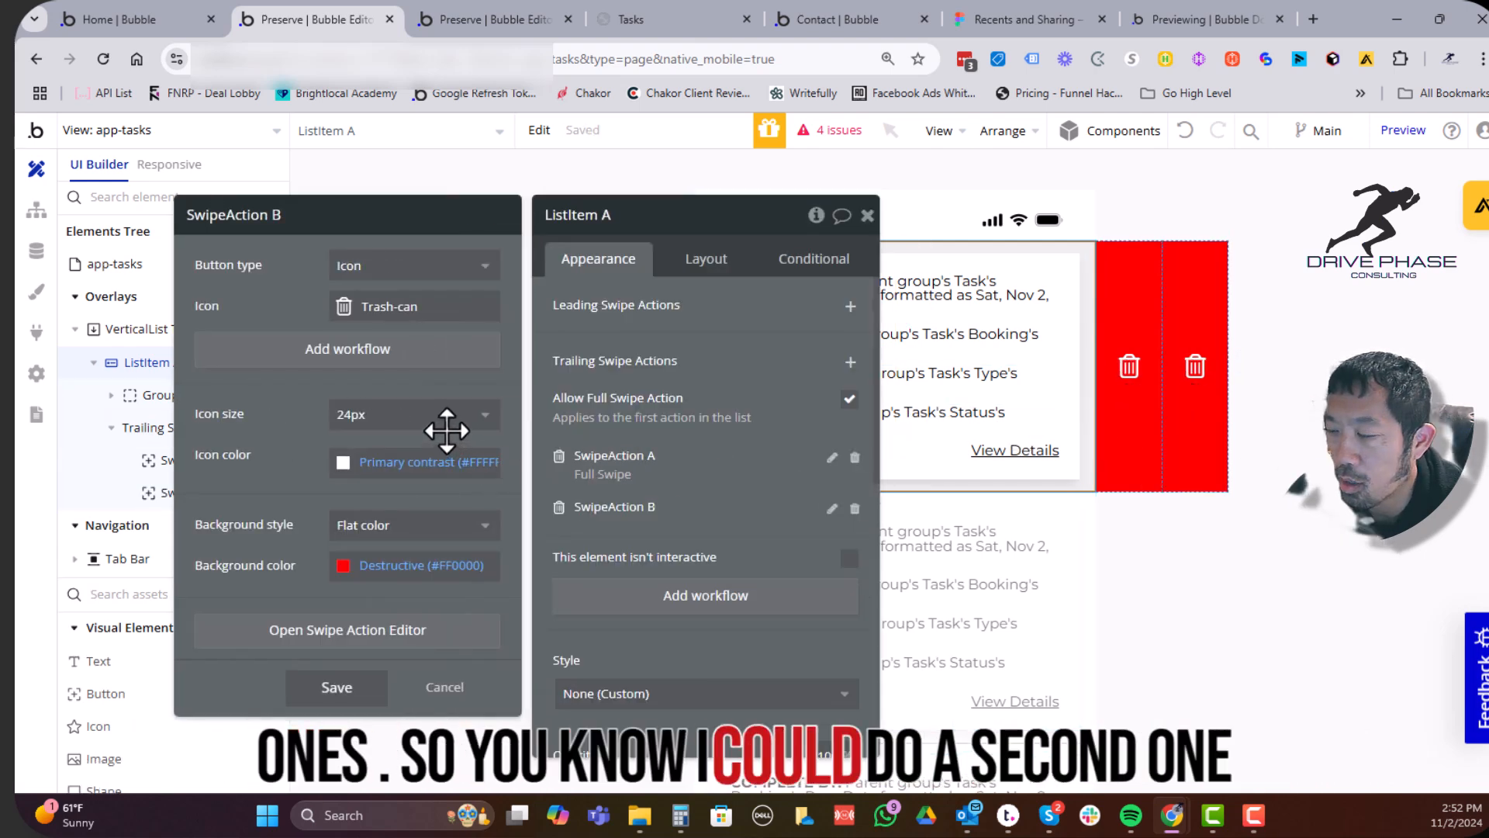
click(1118, 430)
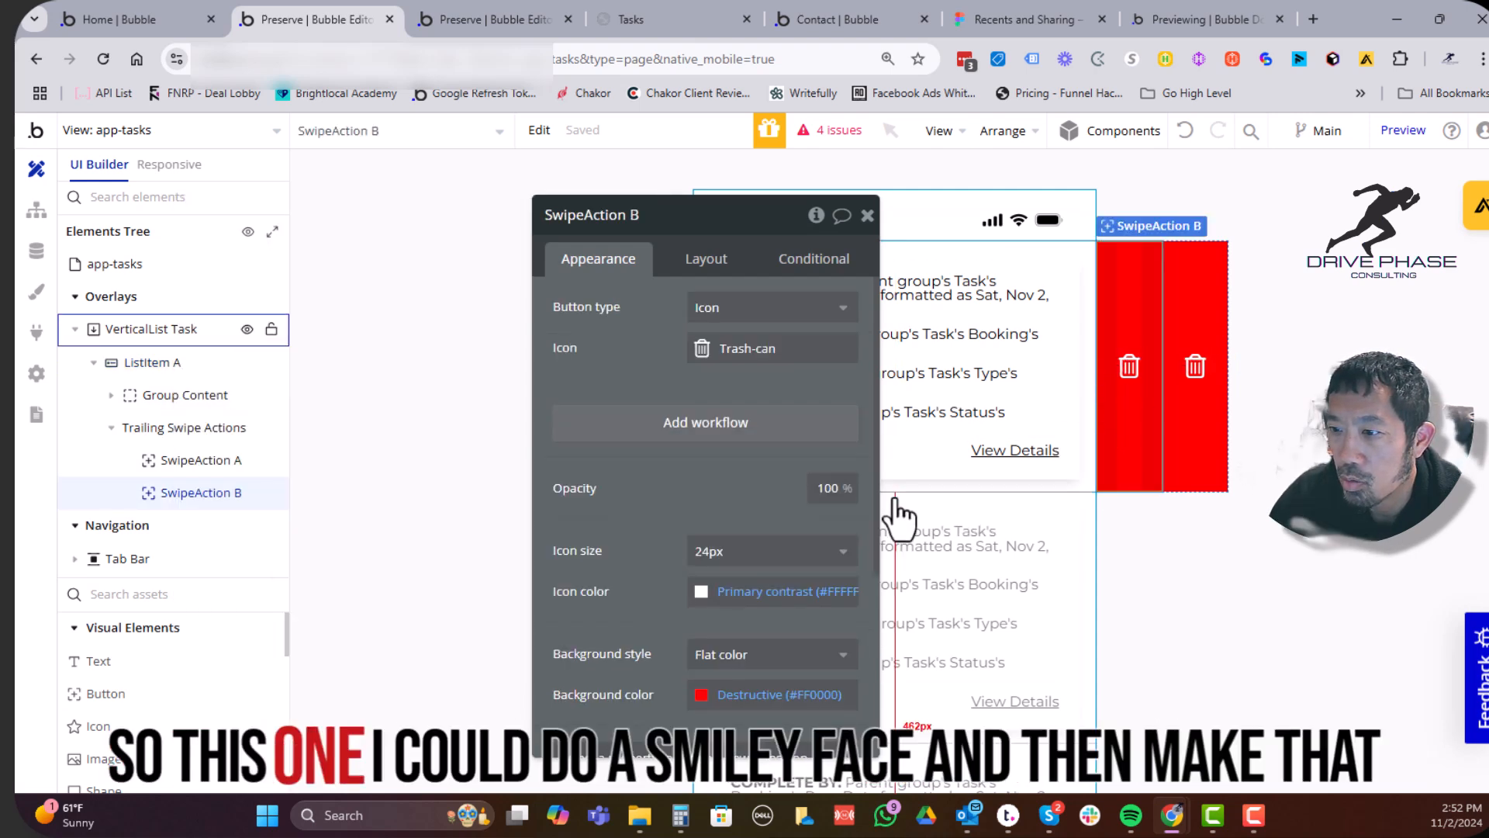
click(708, 348)
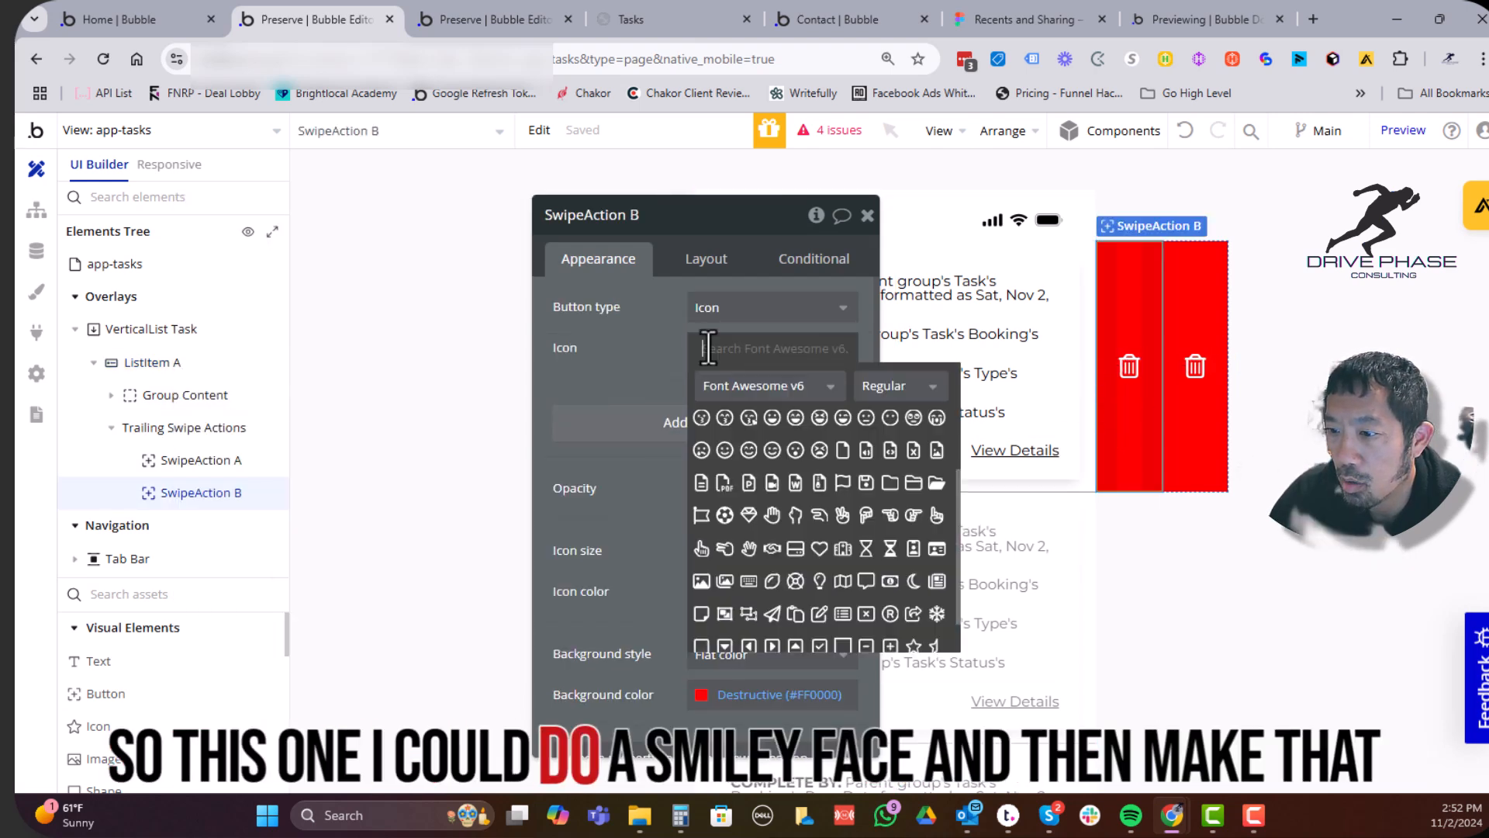
click(724, 450)
click(744, 694)
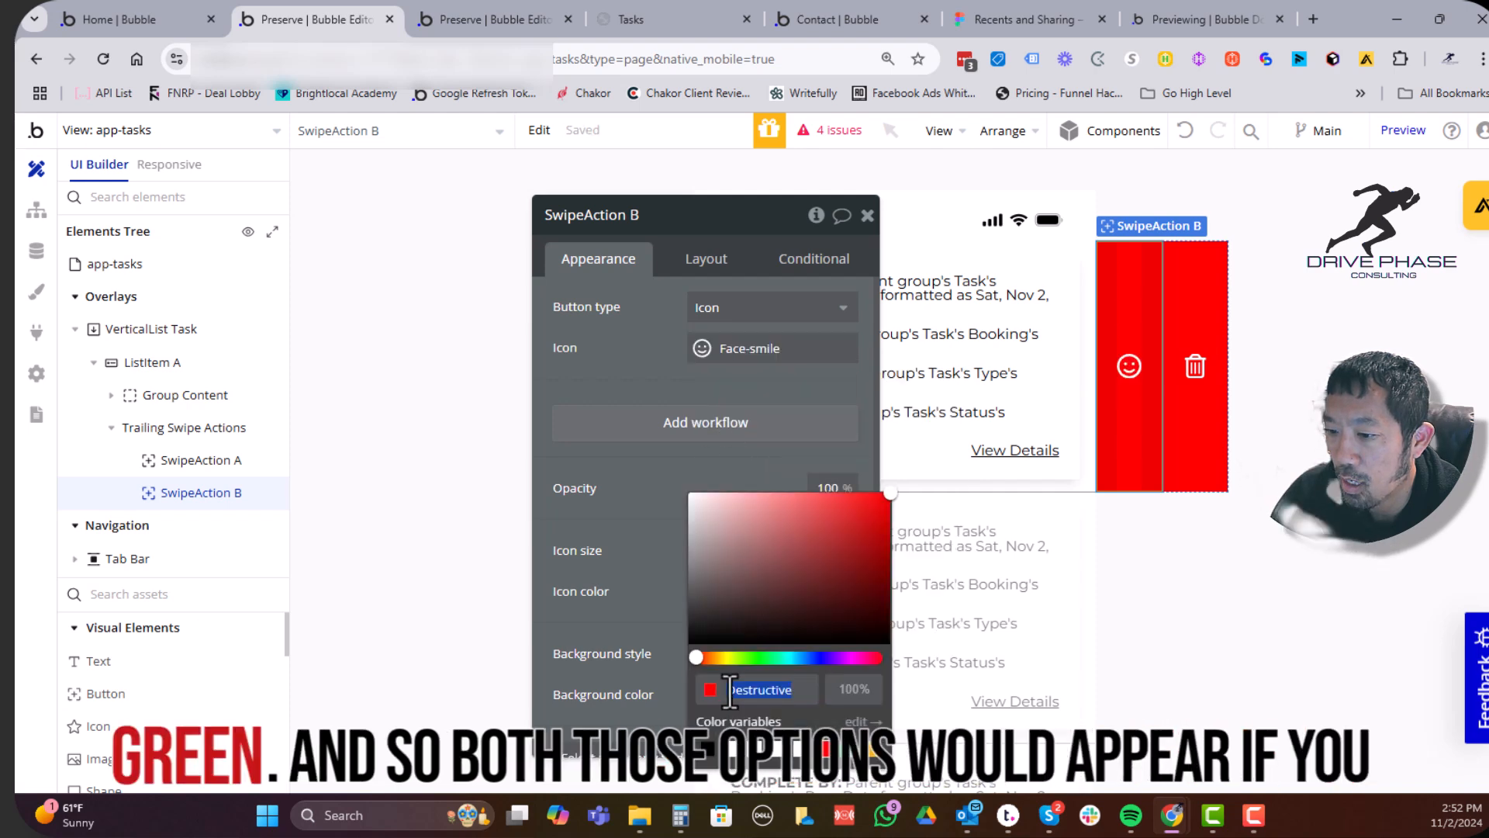
click(849, 749)
click(867, 215)
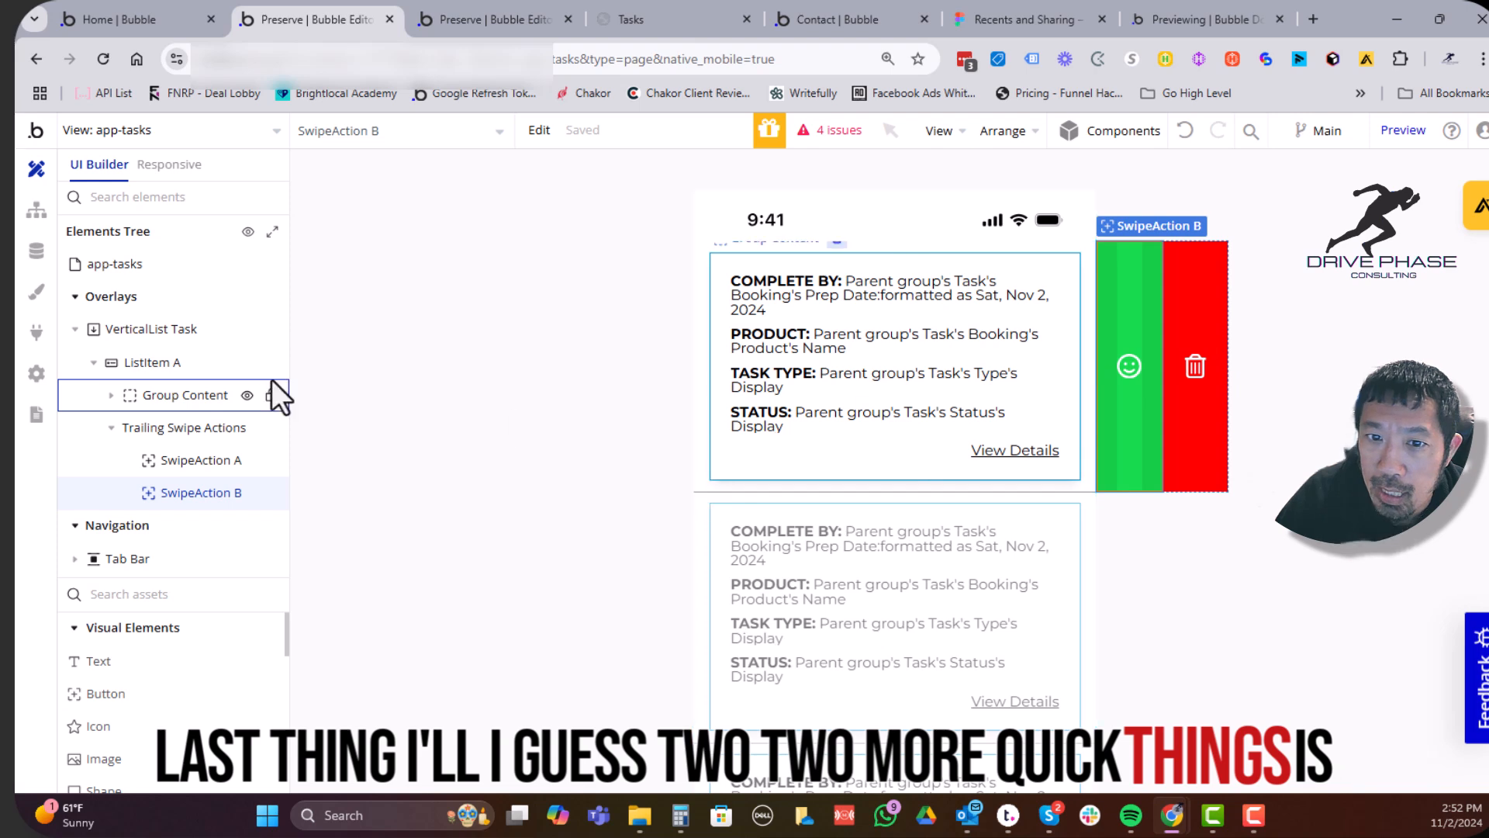
Examine the Native Mobile actions available for the "An element is pressed" workflow of the app-tasks view
click(37, 210)
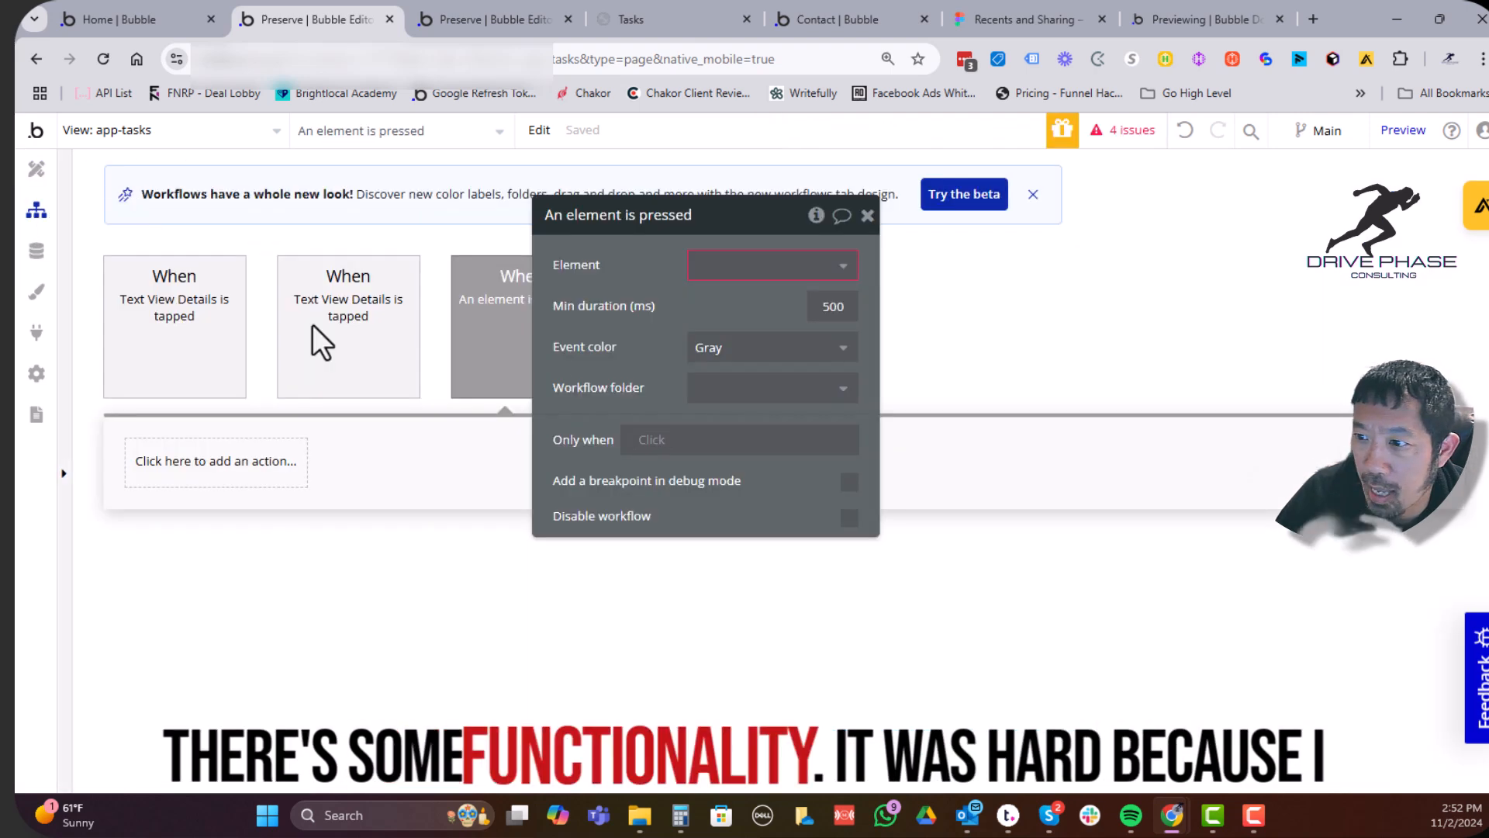
click(867, 215)
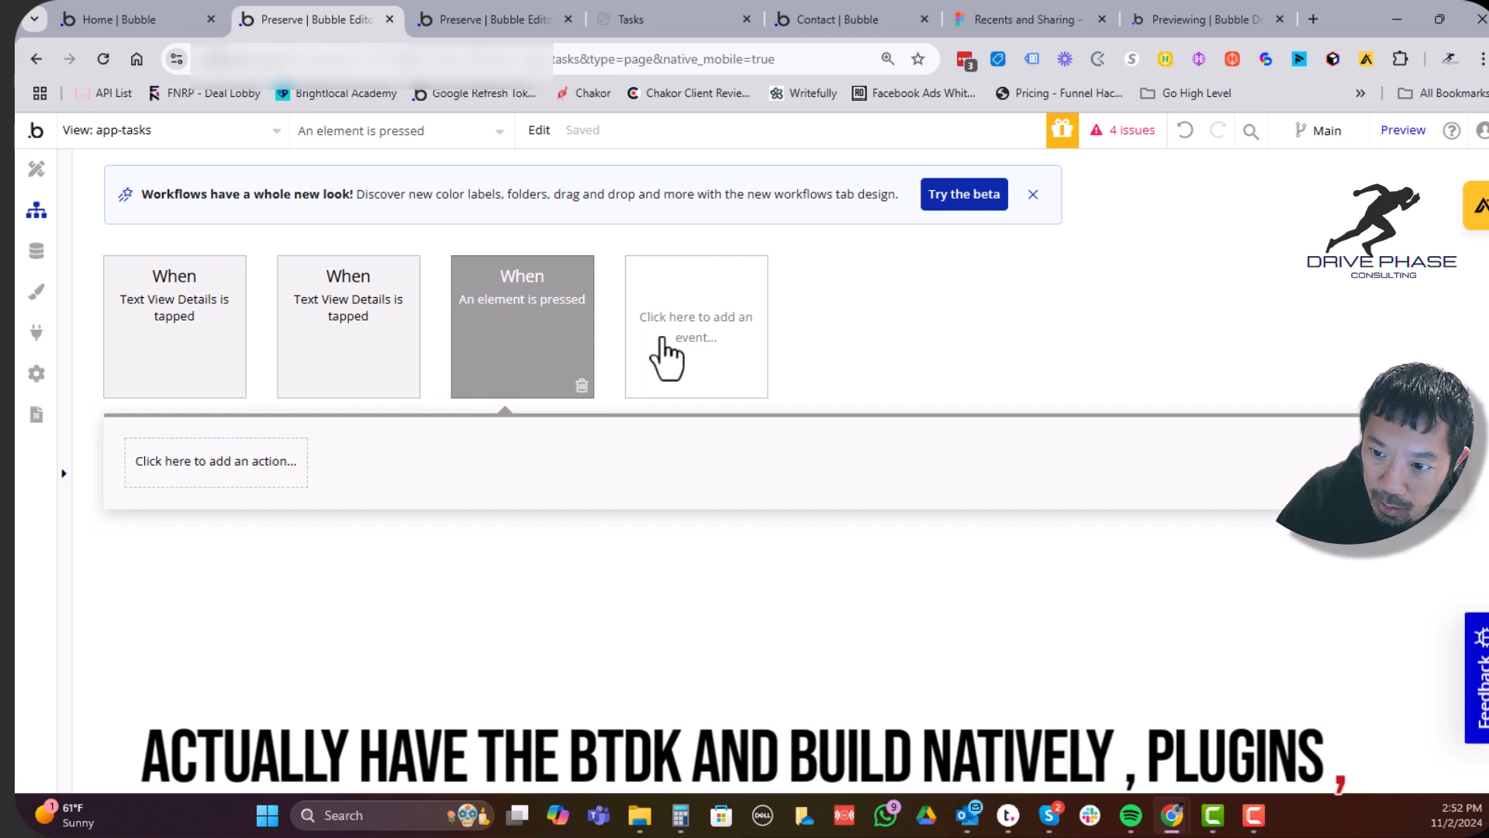
click(247, 490)
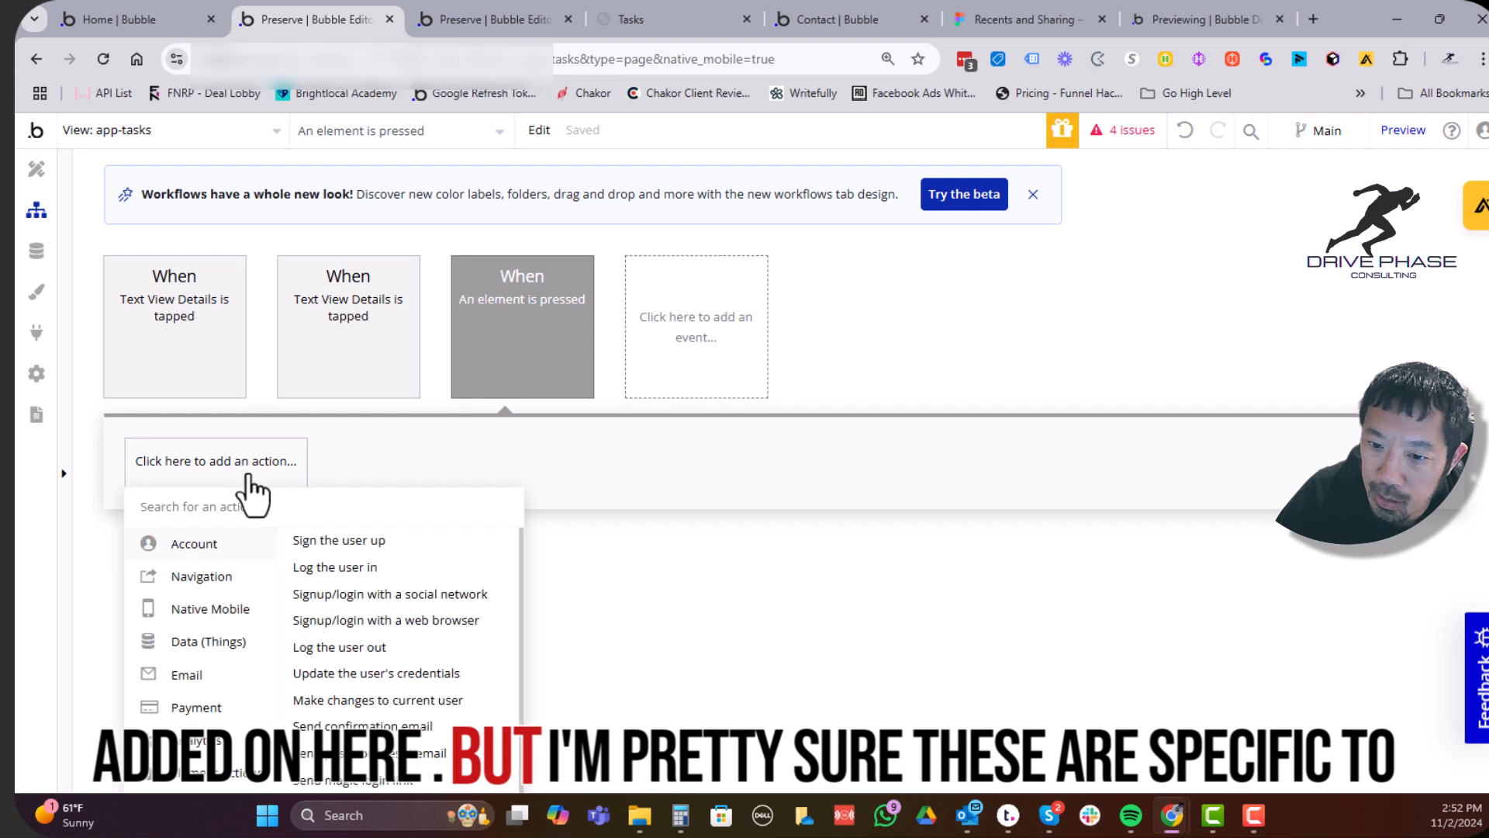
scroll(273, 515, down, 2)
mouse_move(217, 491)
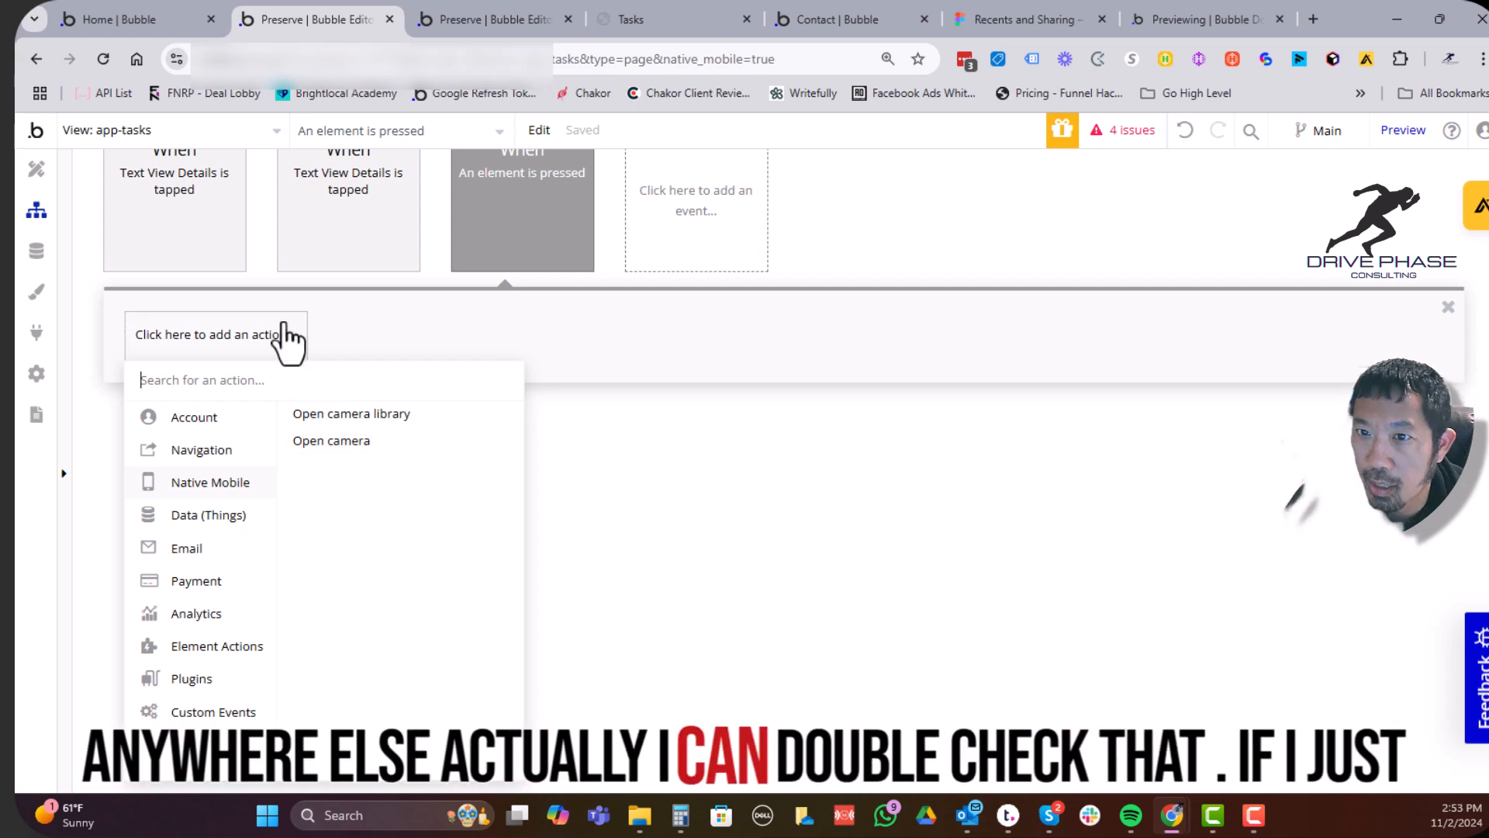
Try a "User is logged in" event on the regular app page to compare its available action categories, and delete that event
click(215, 132)
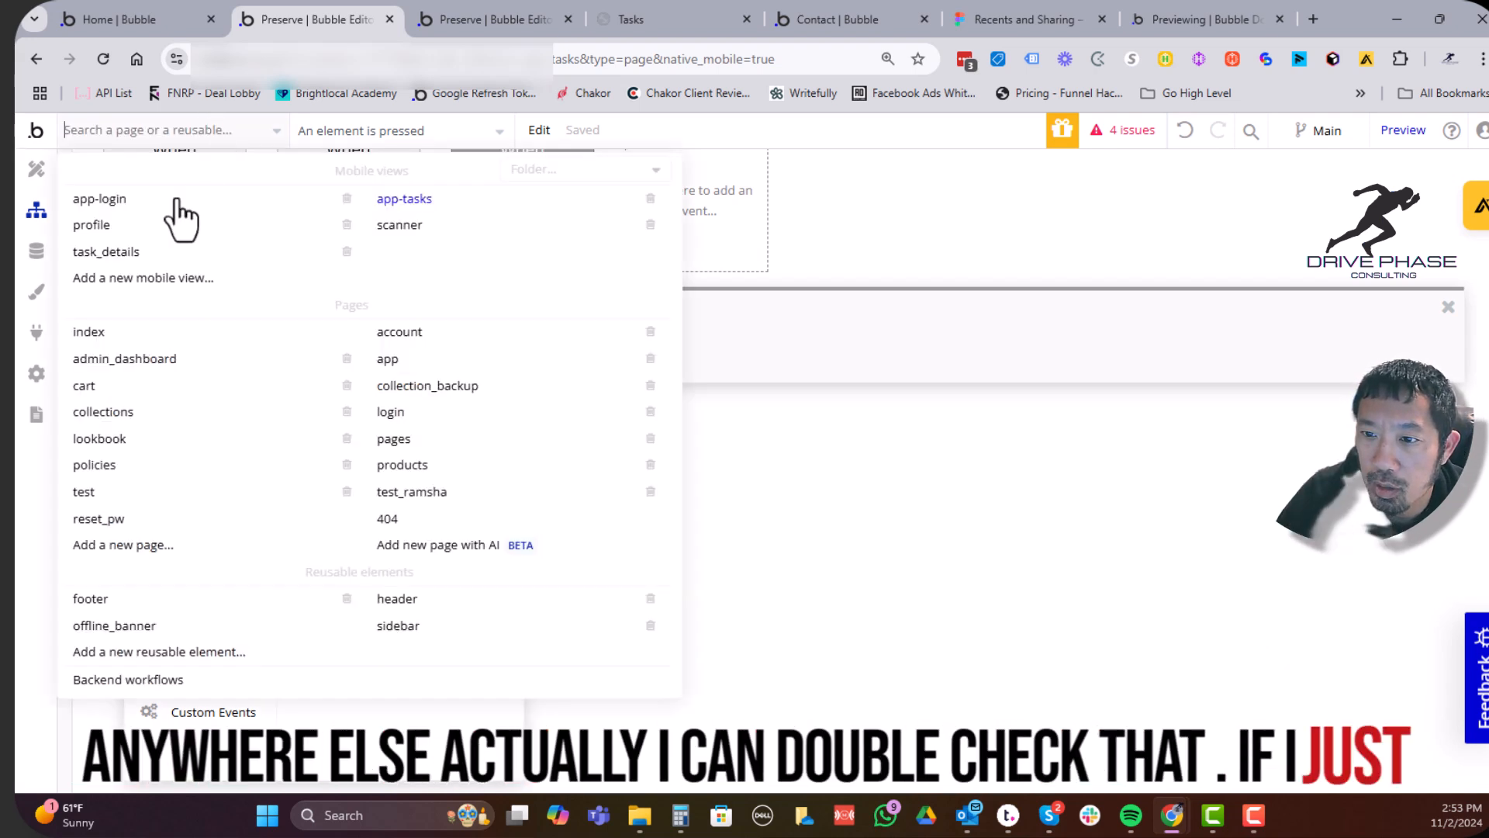
click(421, 362)
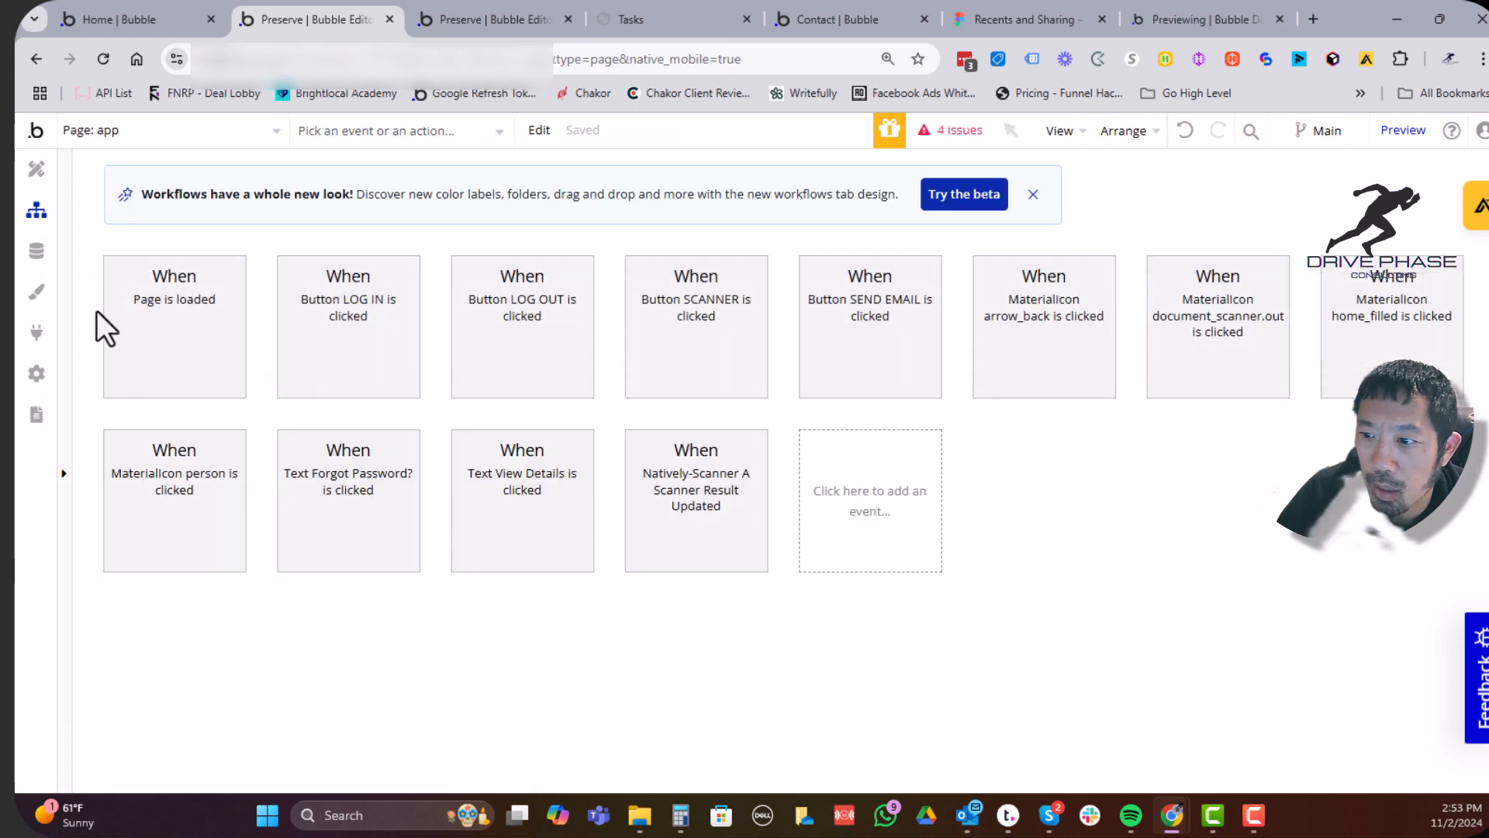
click(830, 516)
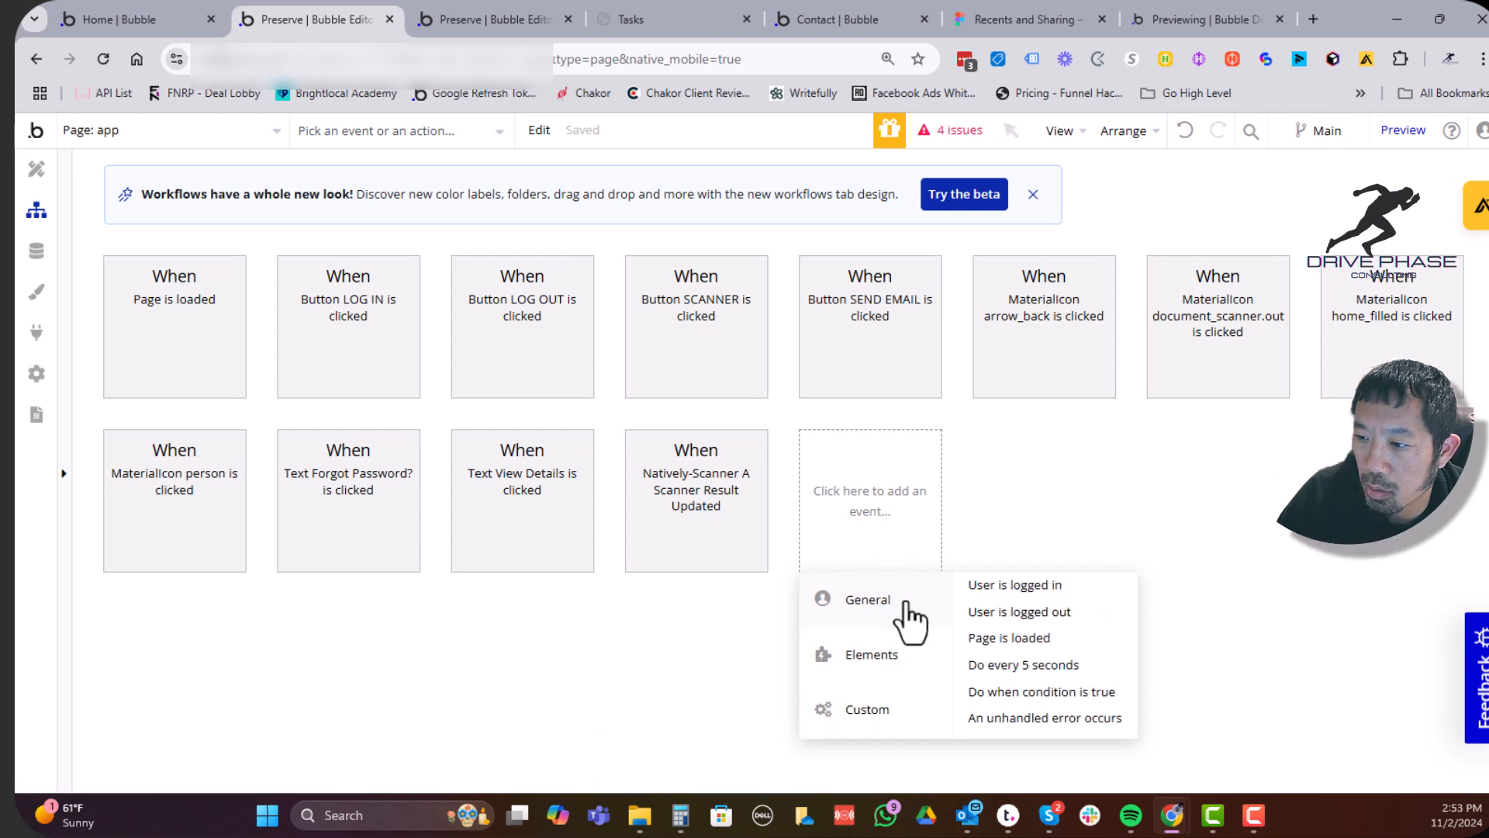
click(1011, 586)
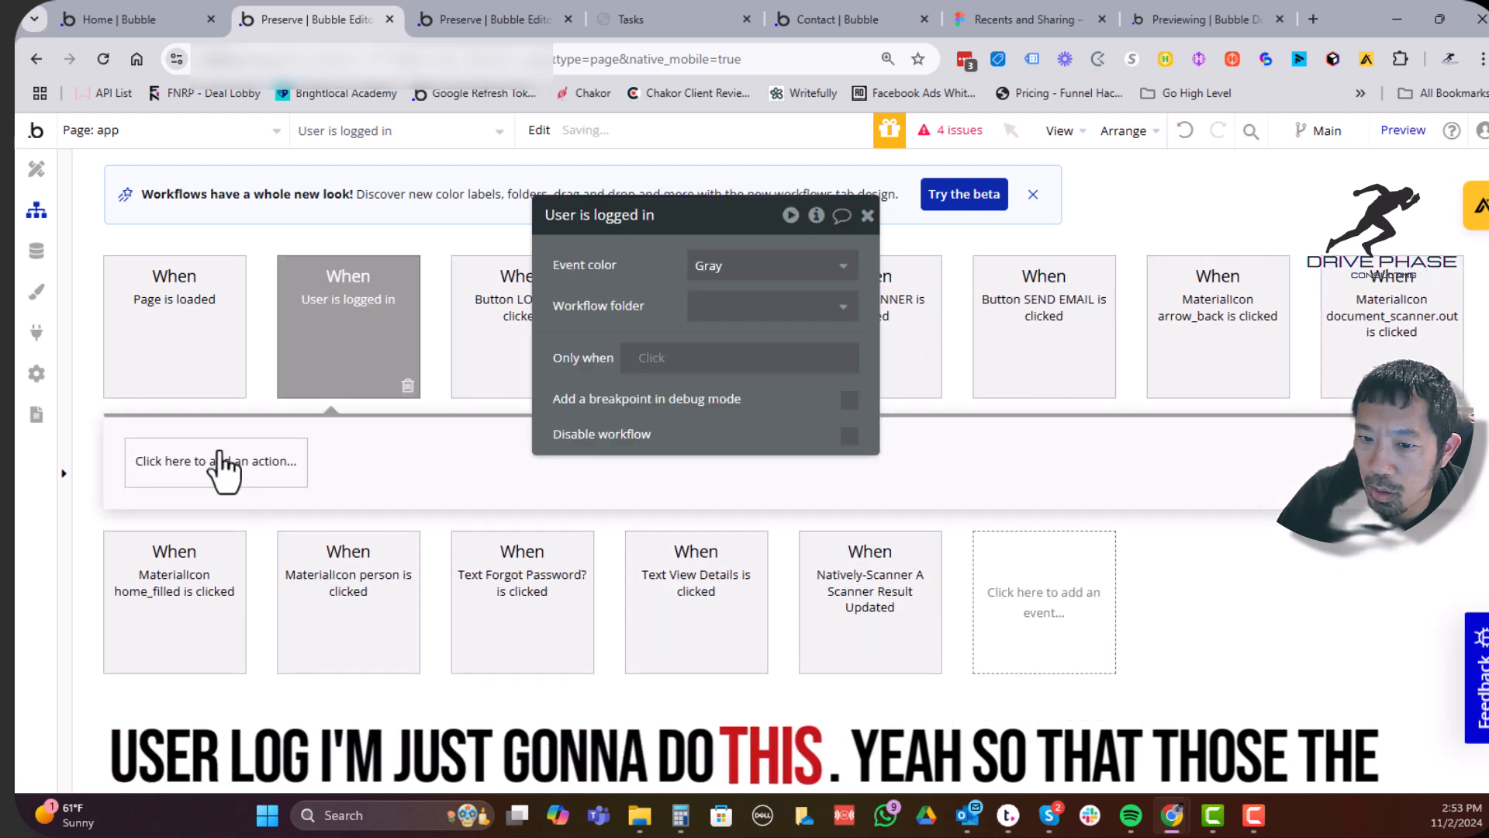
click(165, 459)
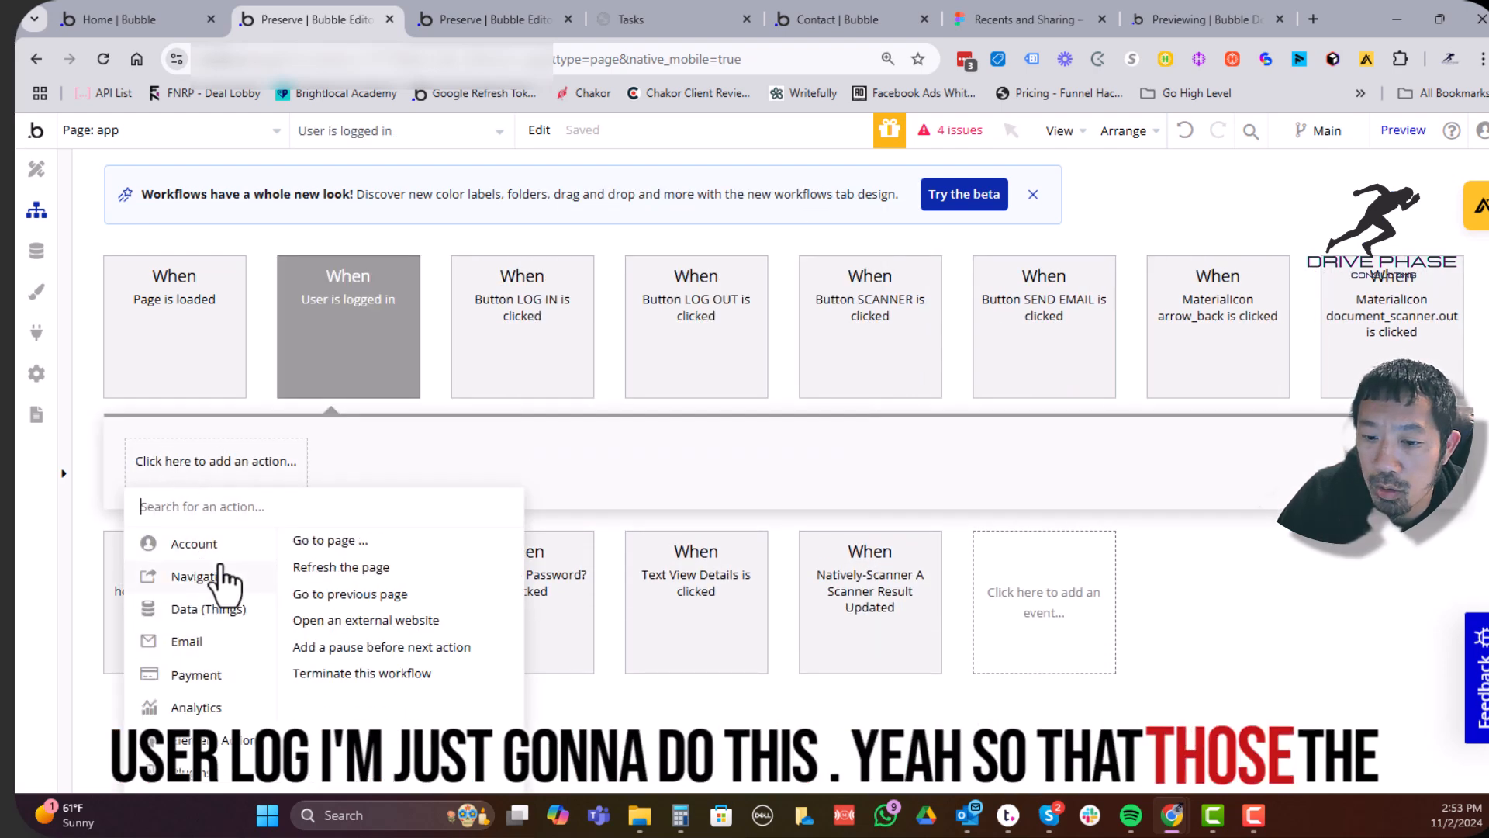
mouse_move(211, 604)
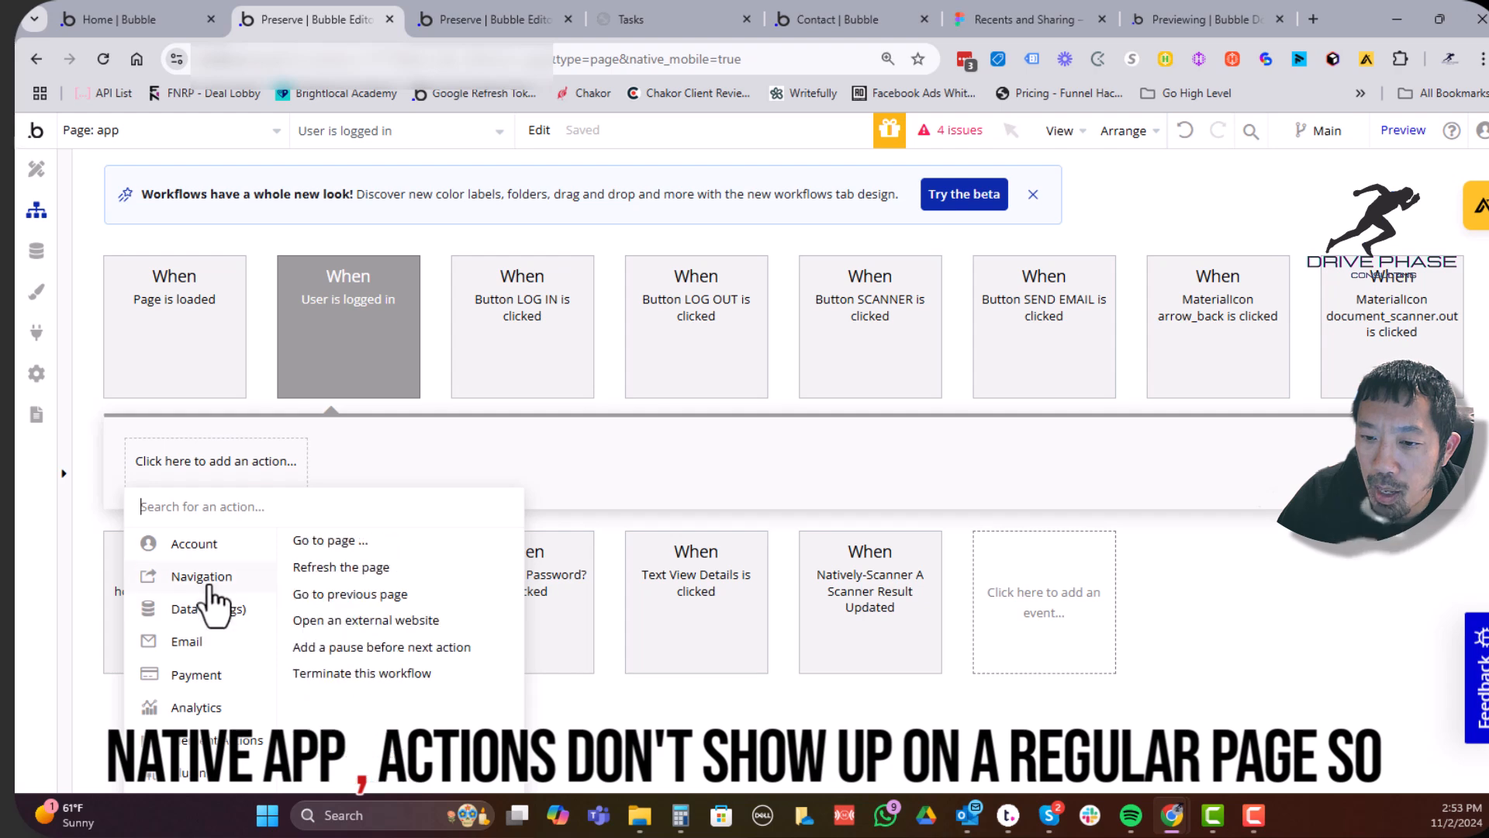
click(358, 366)
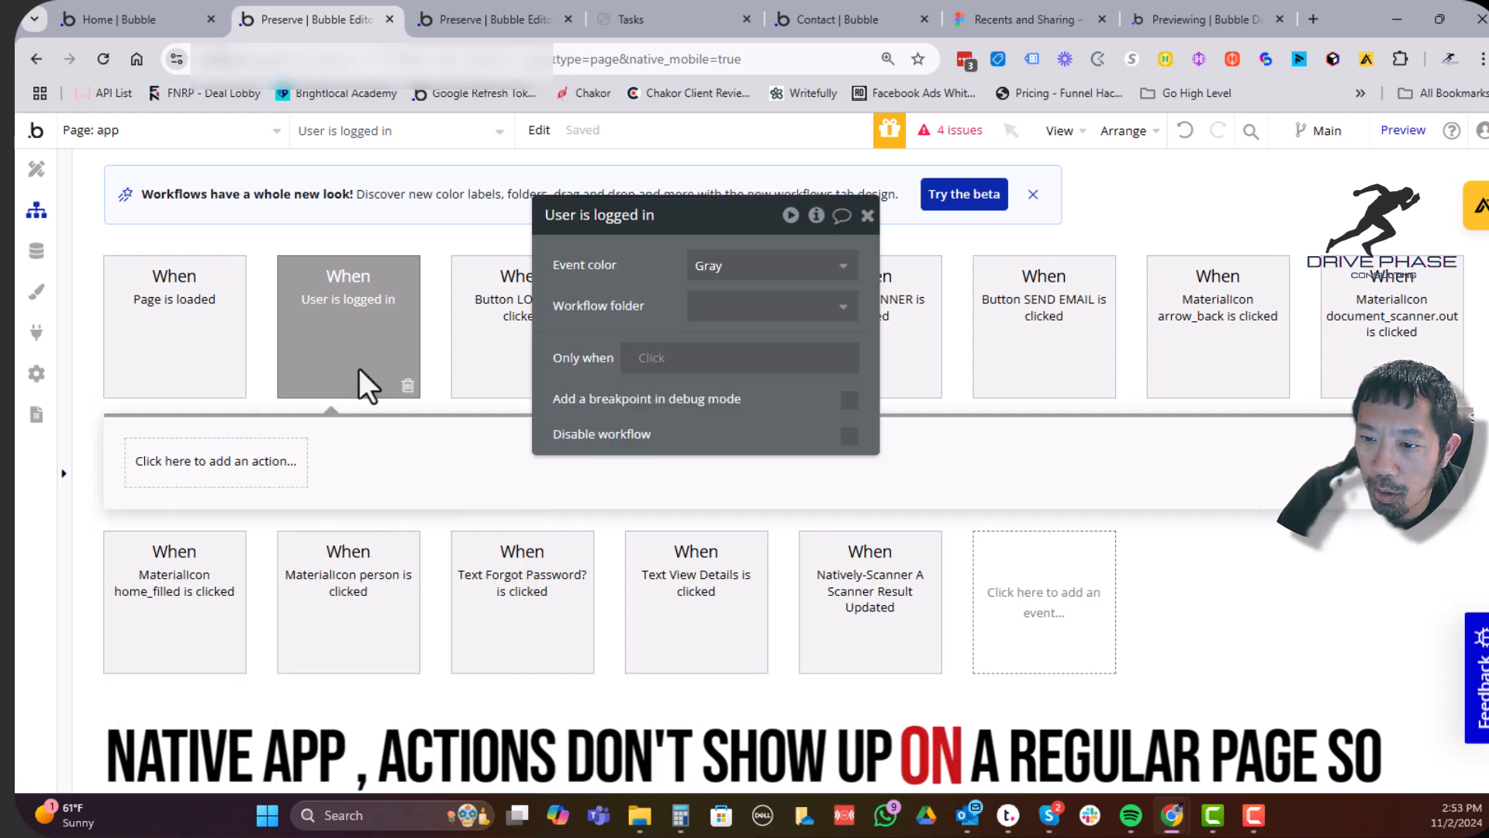
key(Delete)
Examine the Native Mobile actions for the Forgot Password? workflow in the app-login view and switch to the browser tab with the app-login design
click(261, 134)
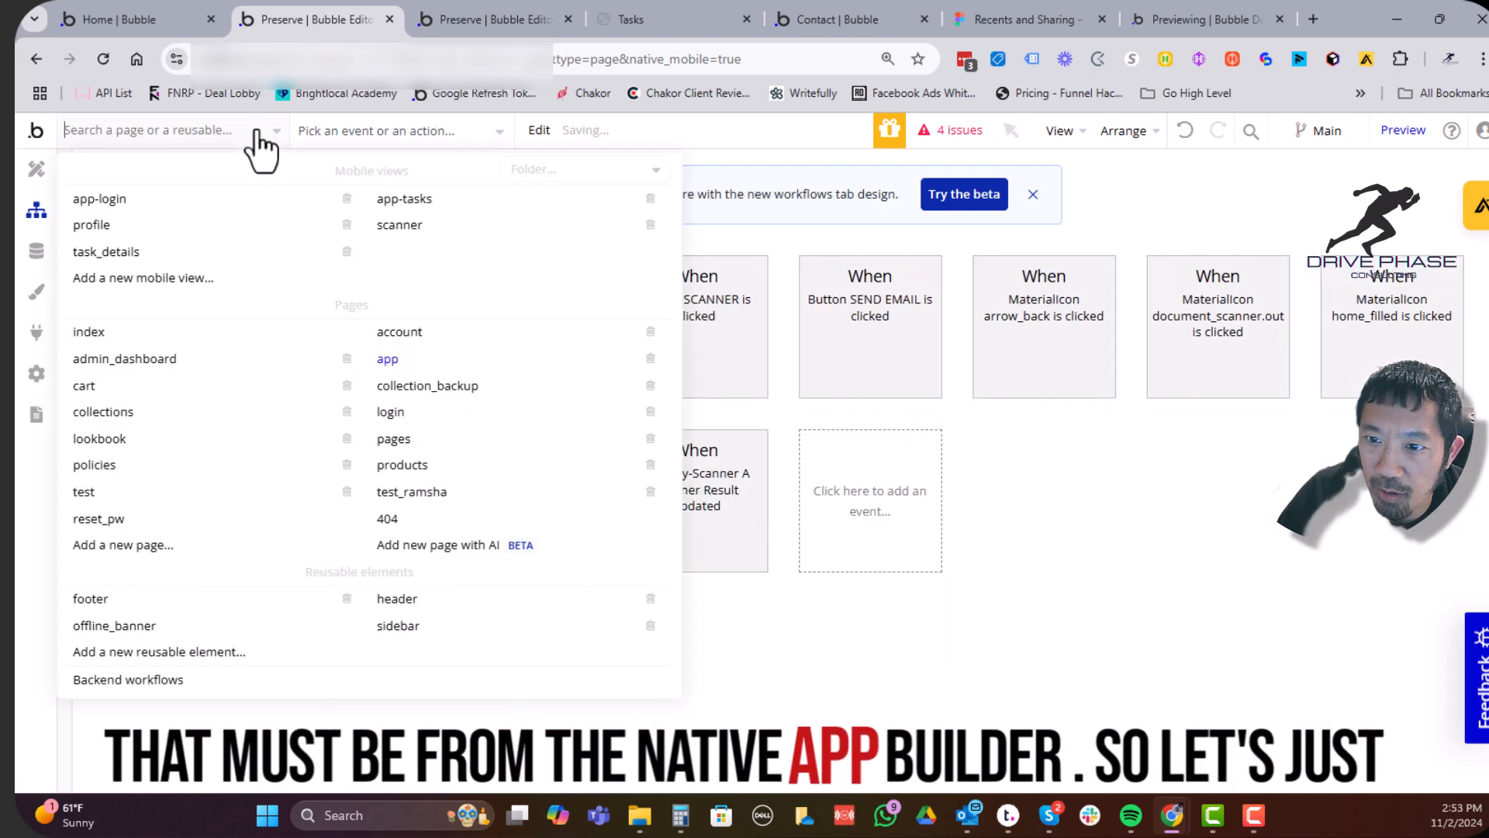
click(208, 225)
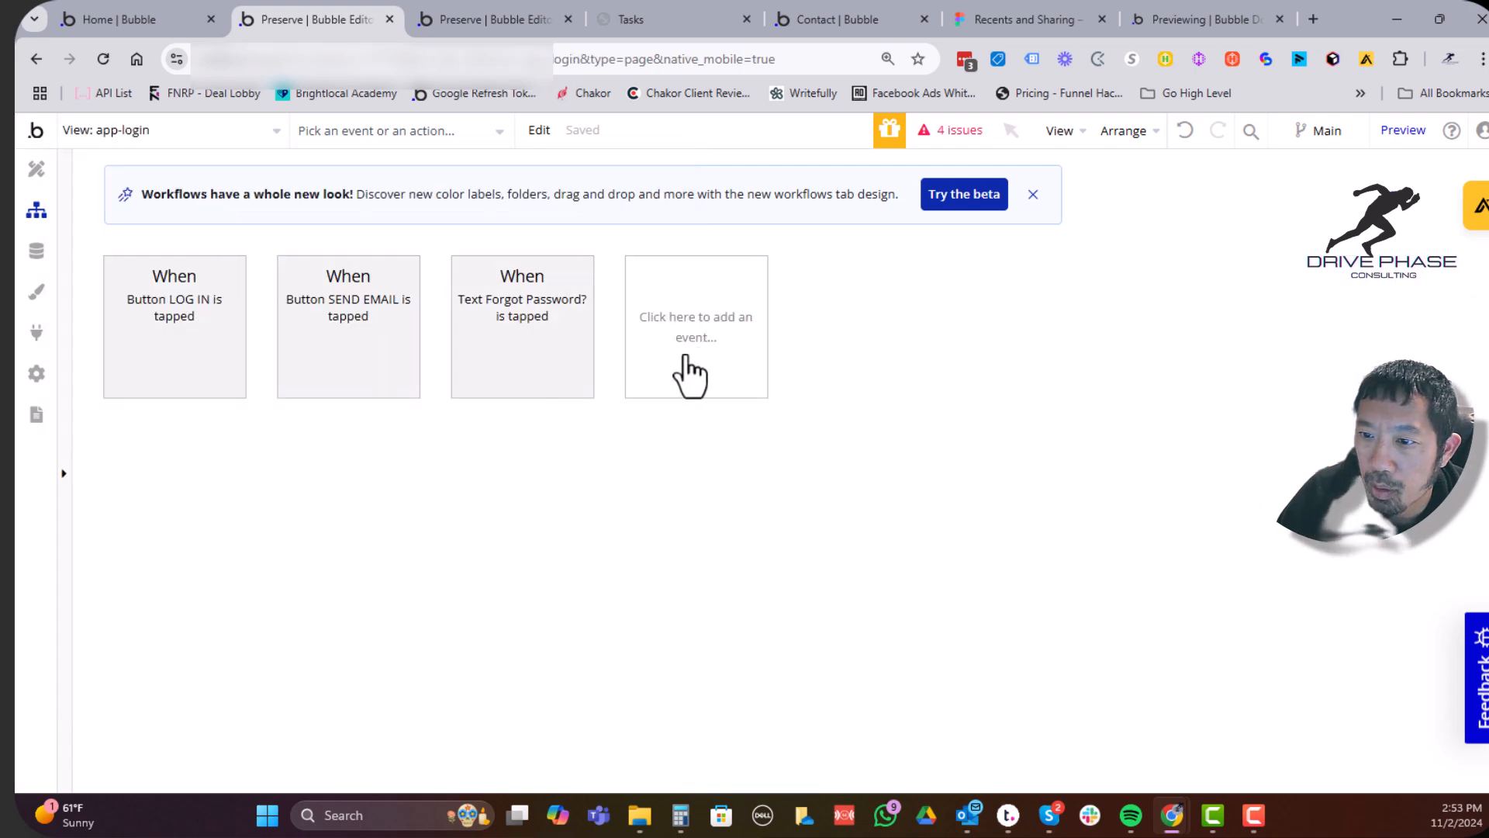
click(532, 346)
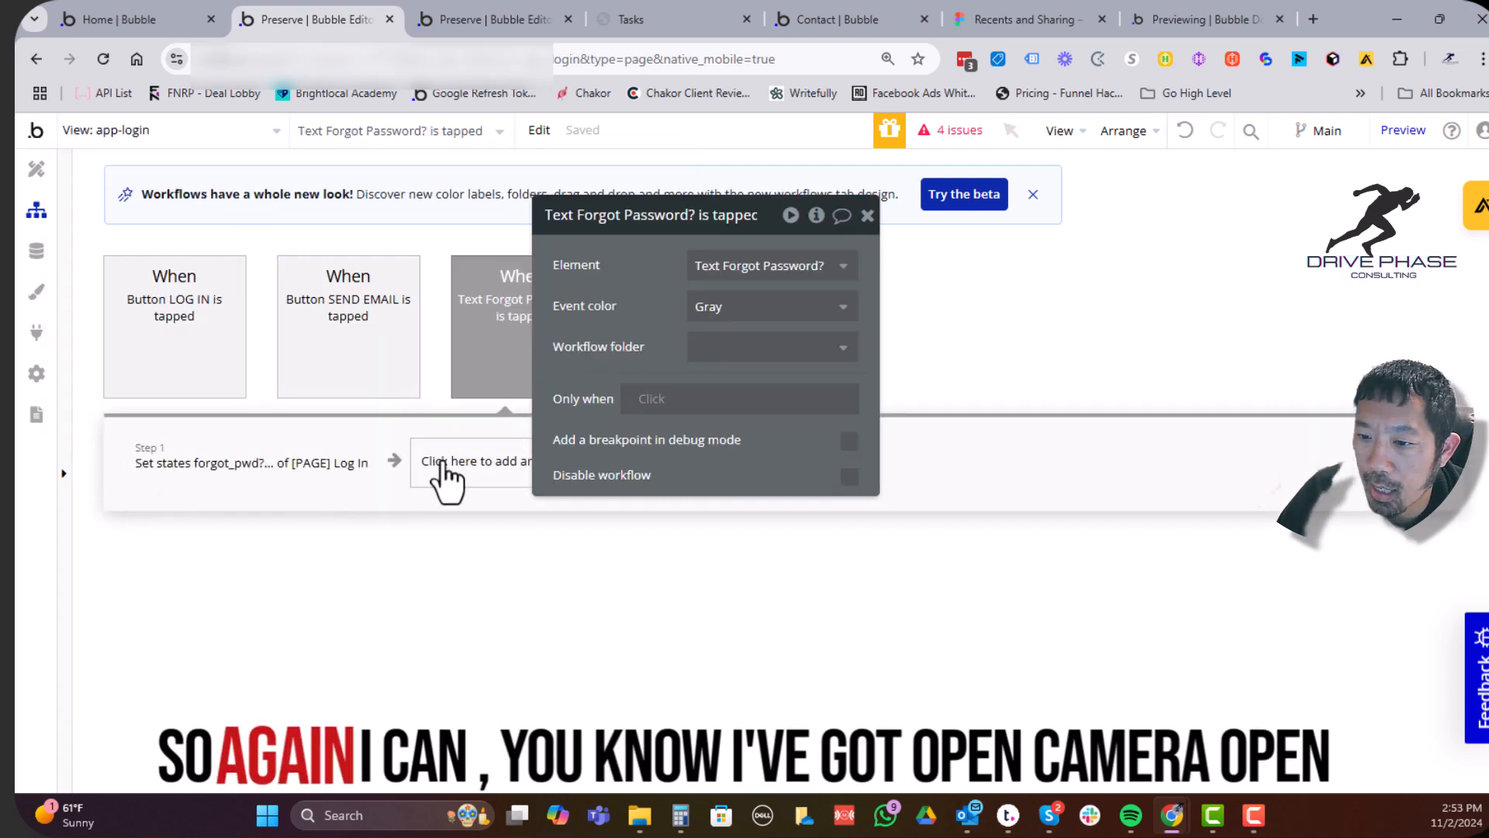
click(439, 469)
mouse_move(522, 532)
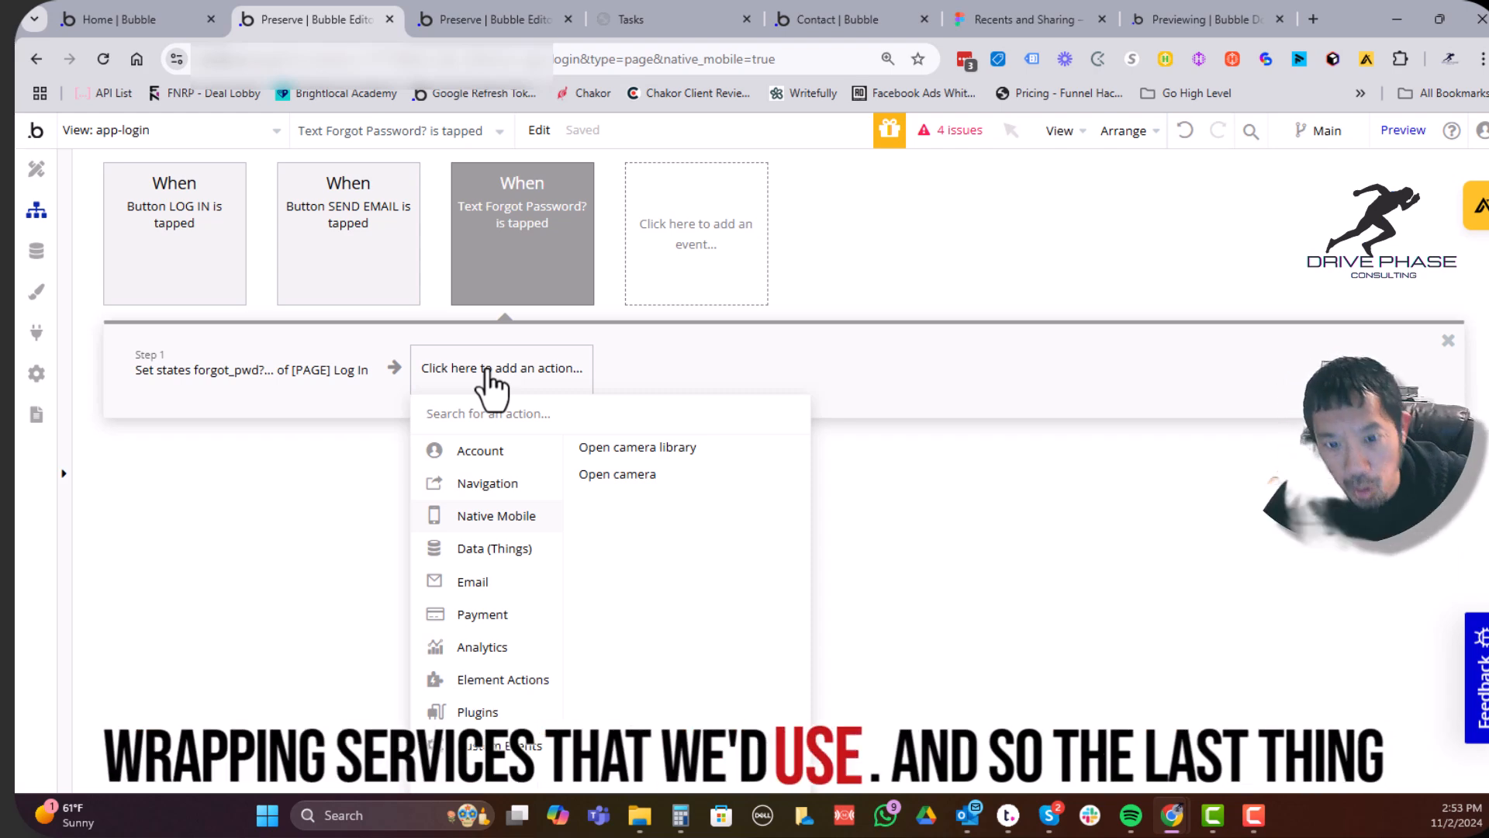
key(ctrl+Tab)
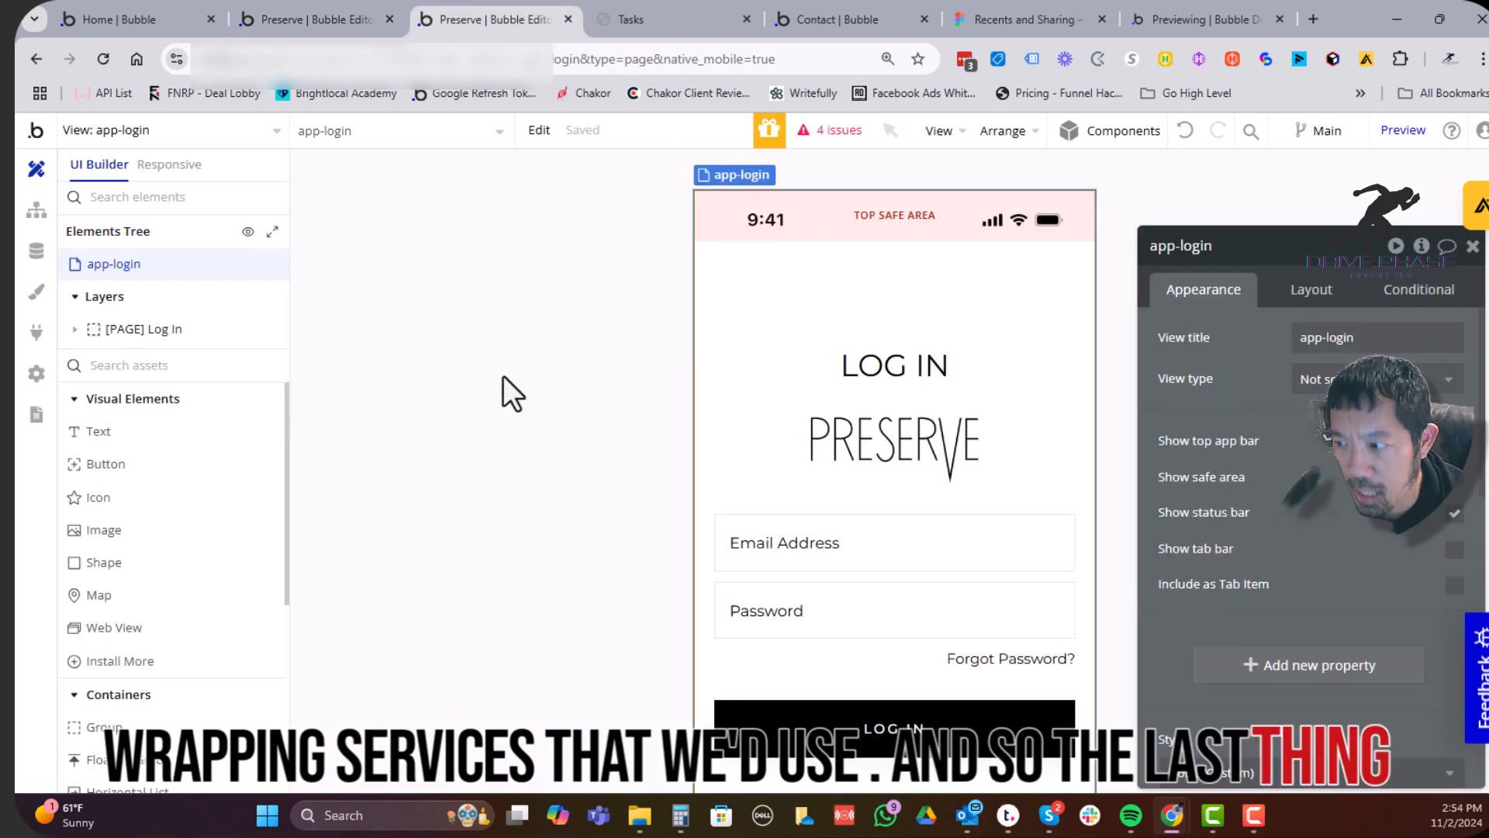